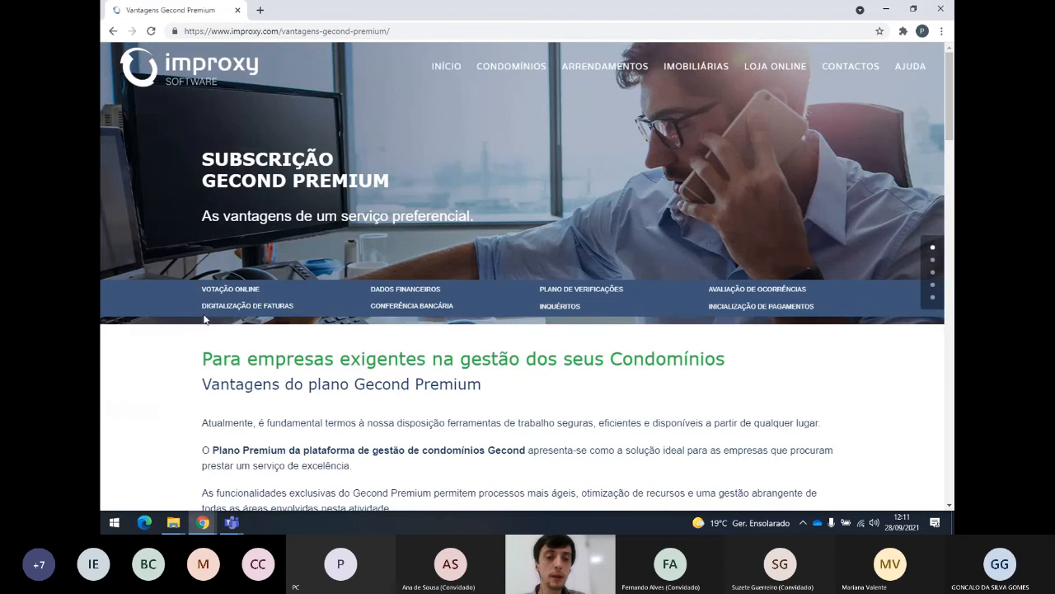
# Browse the Gecond Premium feature sections, starting from Votação Online and the payments initialisation feature.
pyautogui.click(252, 290)
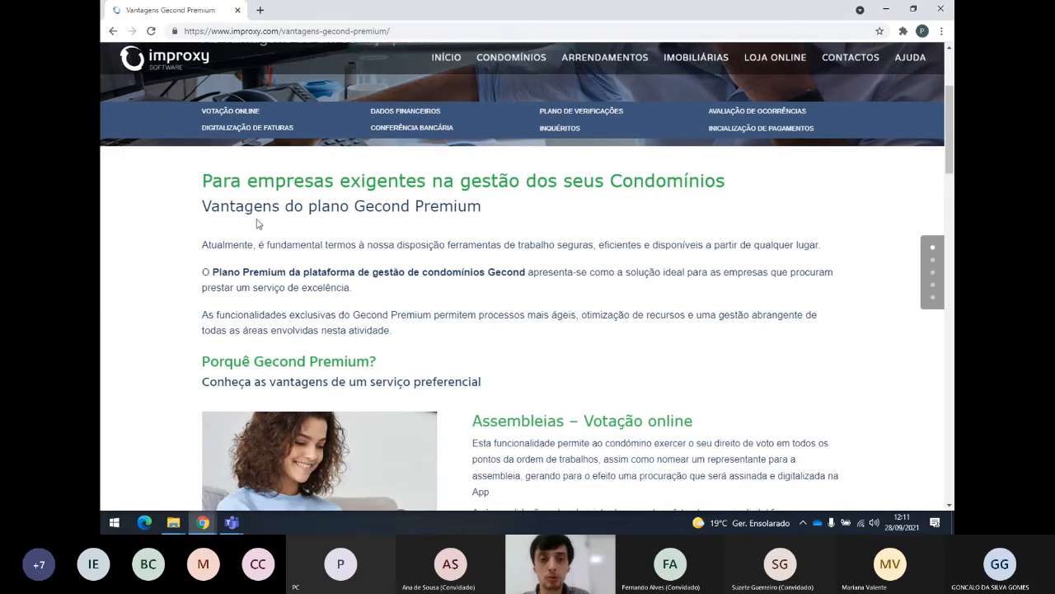
pyautogui.scroll(2, 288, 180)
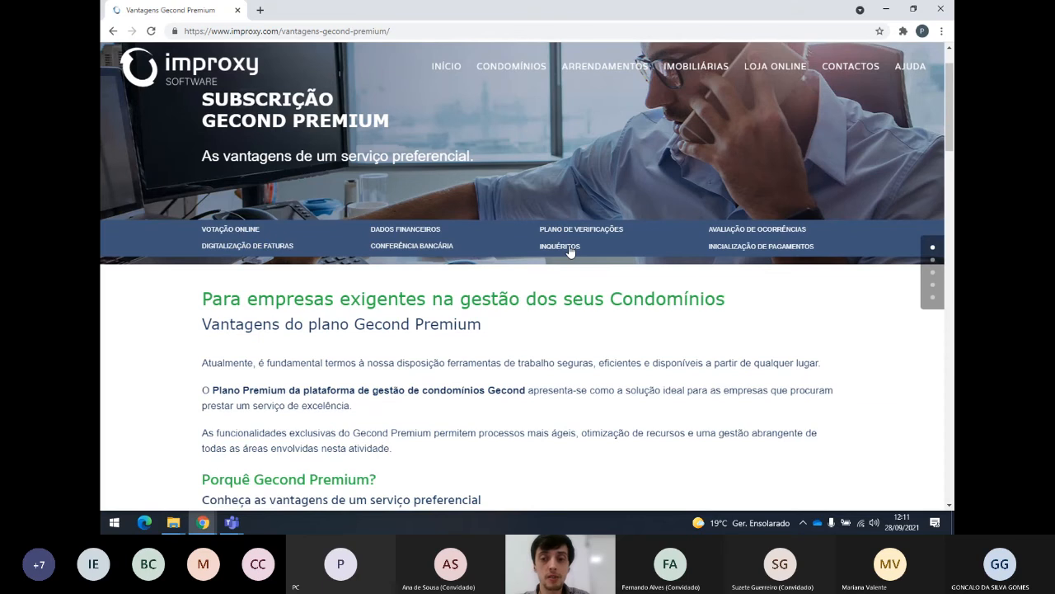
pyautogui.moveTo(829, 243); pyautogui.dragTo(702, 247)
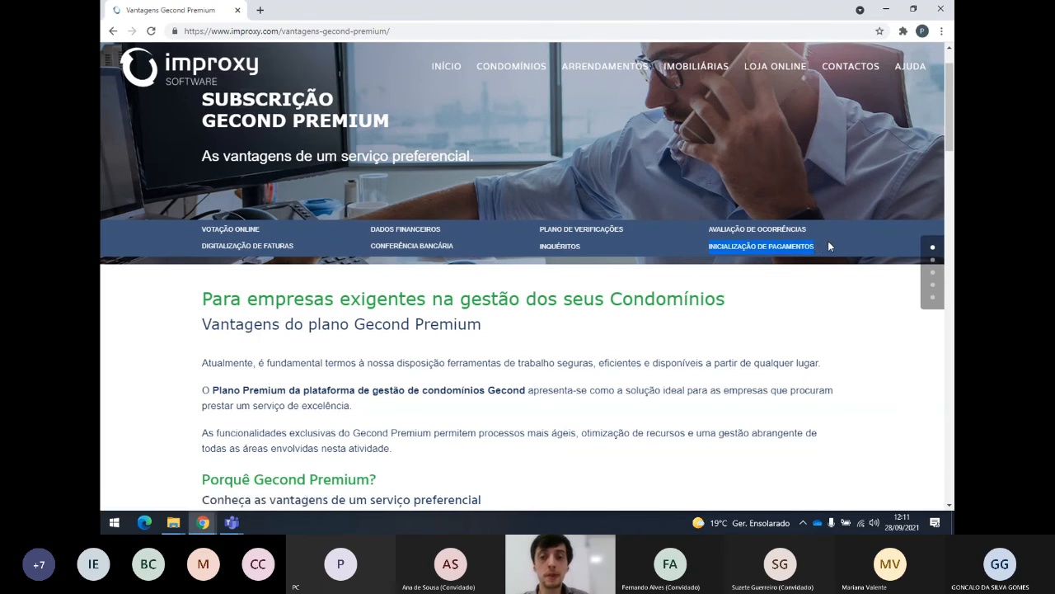
pyautogui.scroll(-6, 665, 246)
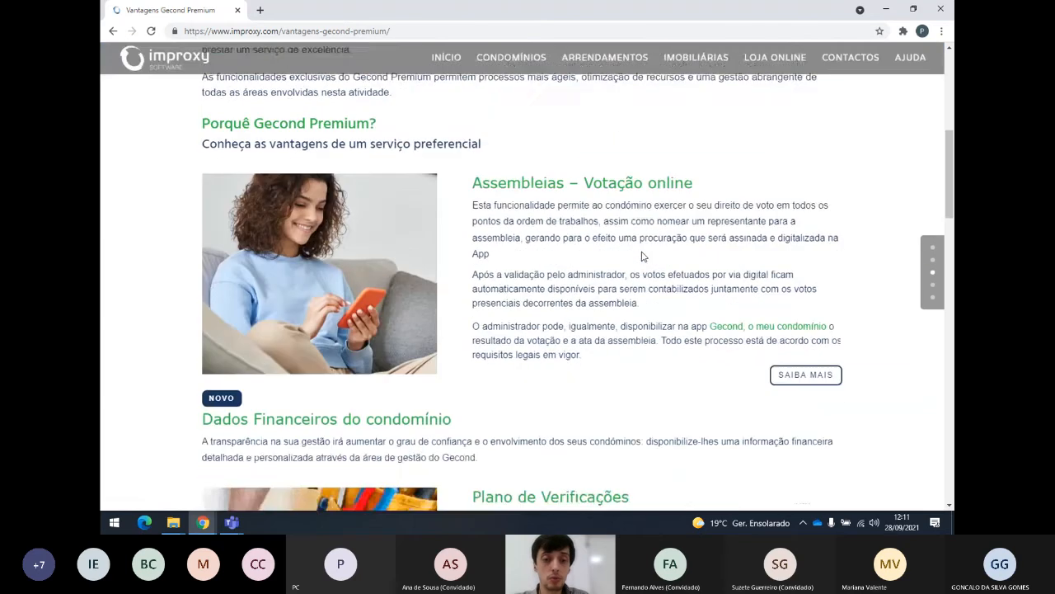
pyautogui.scroll(-2, 618, 252)
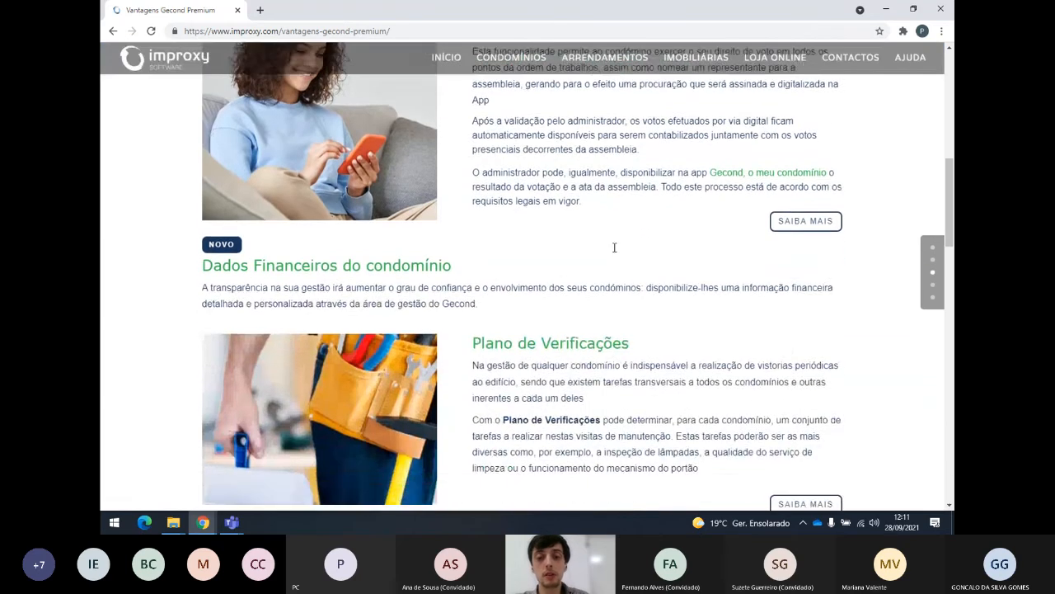
pyautogui.scroll(-2, 613, 251)
pyautogui.scroll(-5, 611, 250)
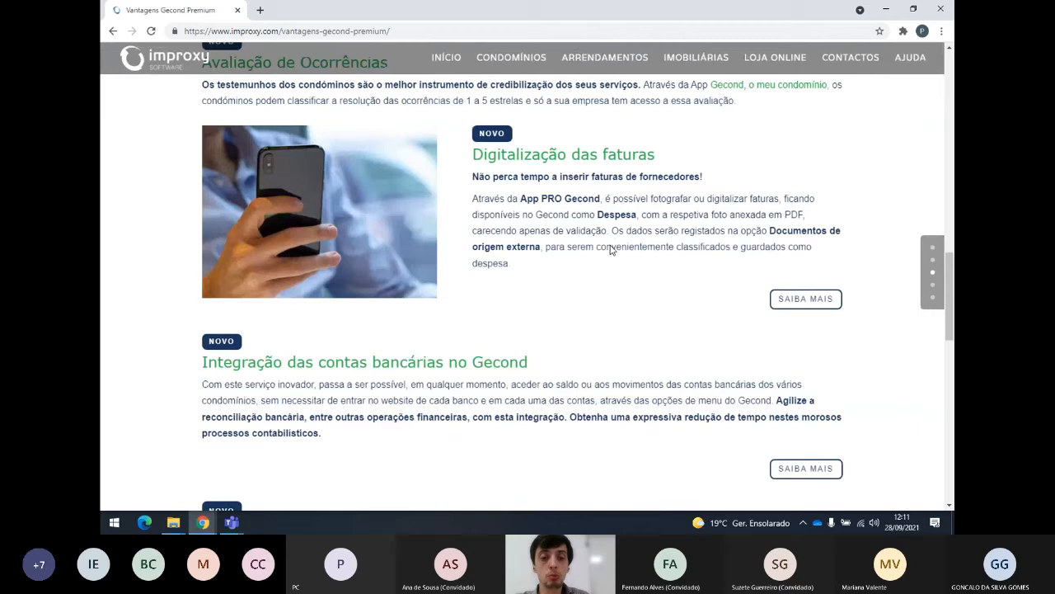
pyautogui.scroll(-2, 612, 249)
pyautogui.scroll(-2, 613, 247)
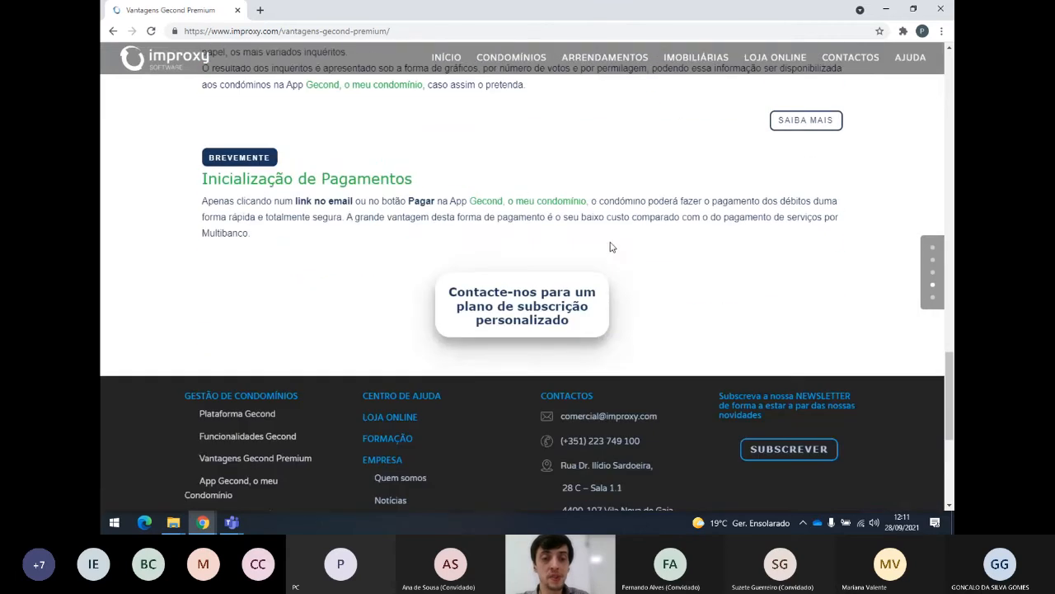
pyautogui.scroll(10, 613, 245)
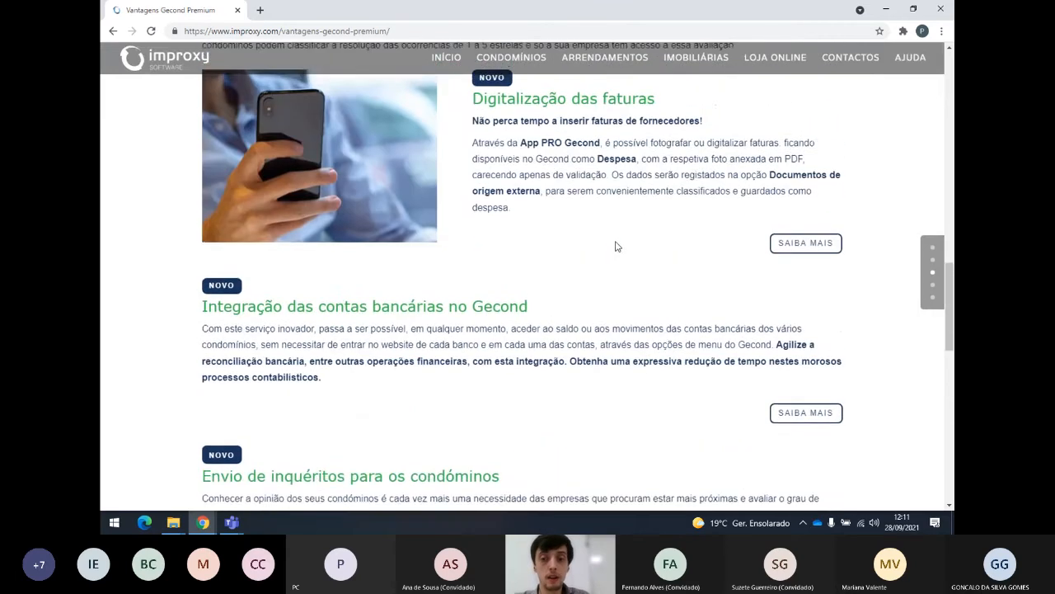
pyautogui.scroll(6, 606, 246)
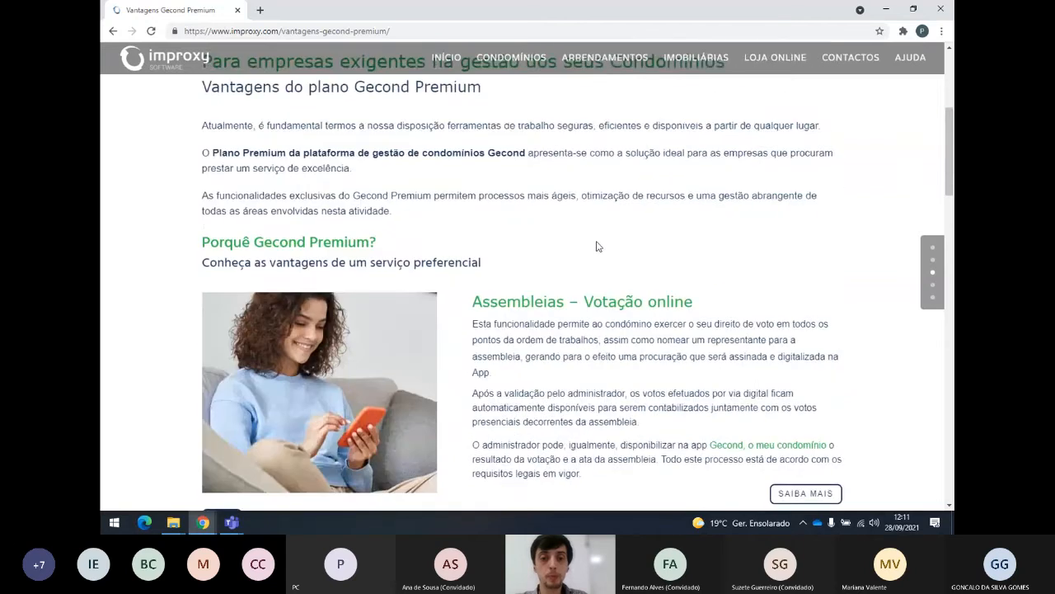
pyautogui.scroll(1, 596, 240)
# Switch to the Improxy W2B Chrome window showing the Gecond back office.
pyautogui.press('super+Tab')
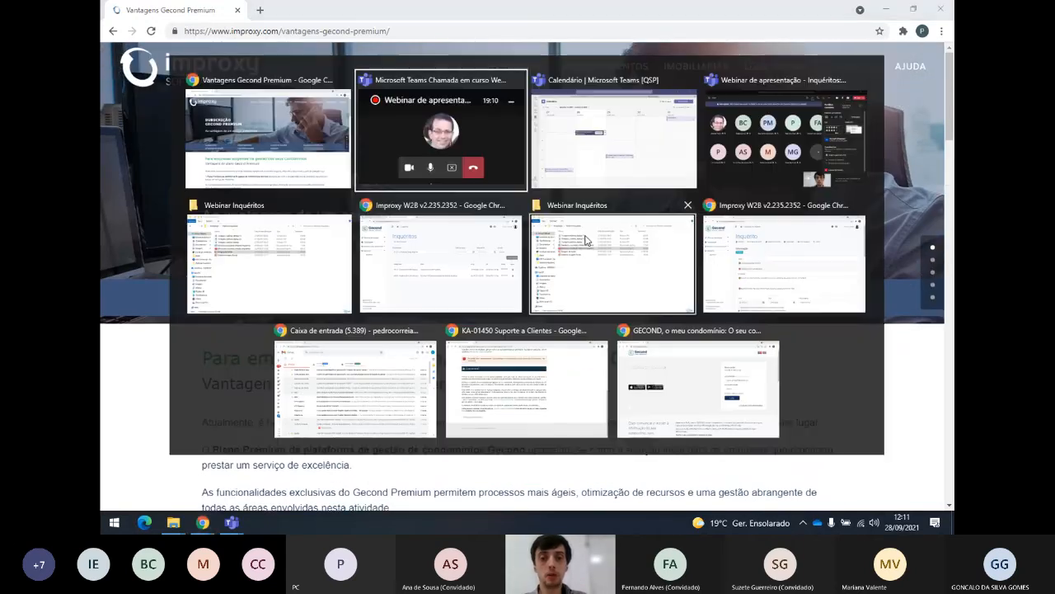
pyautogui.press('Right')
pyautogui.press('Right')
pyautogui.press('Right')
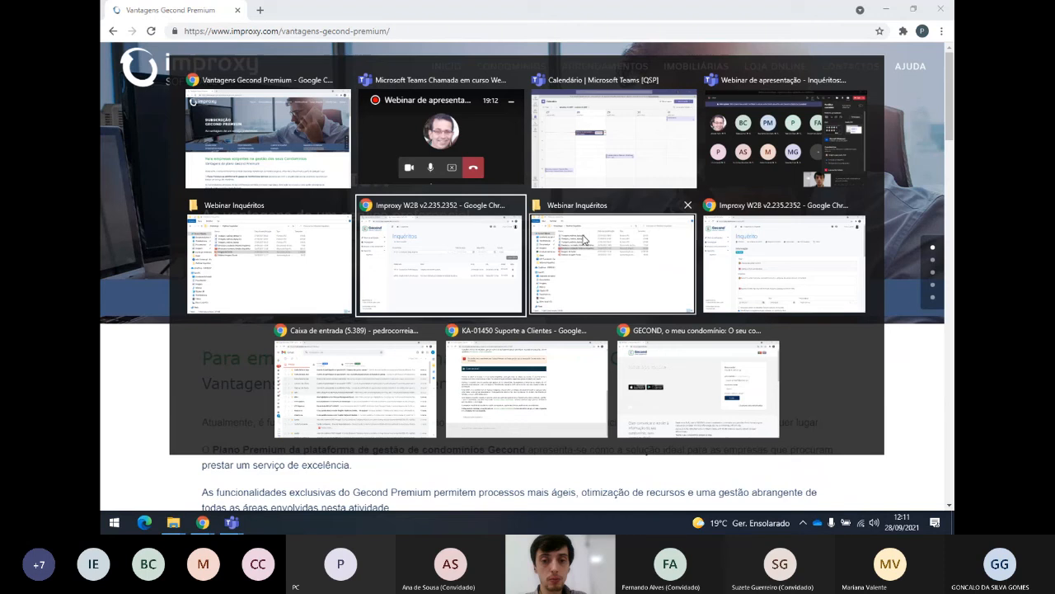
pyautogui.press('Return')
# Review the Condominio Mar Azul and Condominio Teste Improxy entries in the Condomínios list.
pyautogui.click(156, 8)
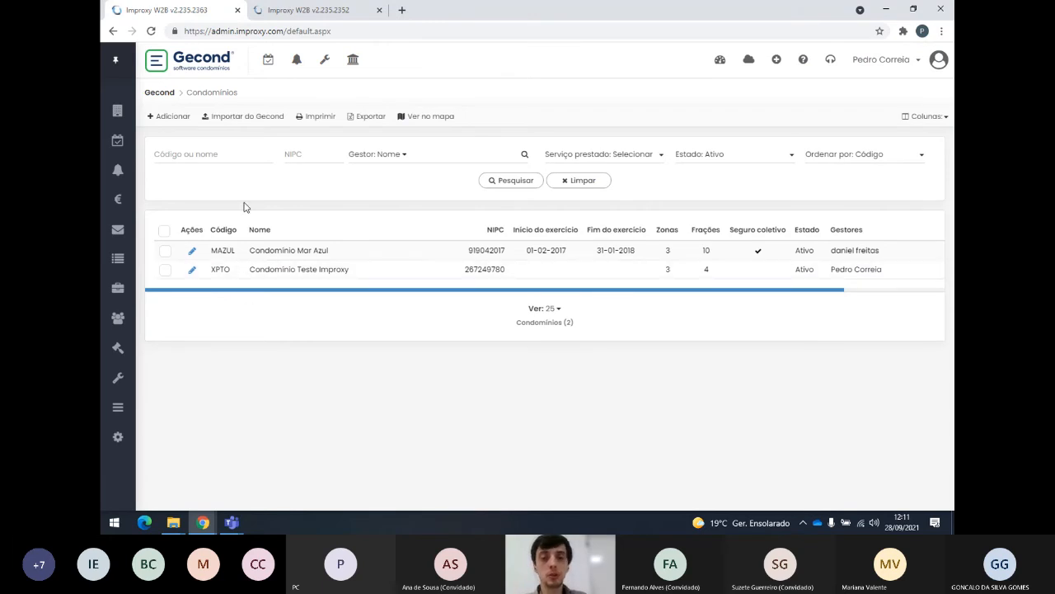
pyautogui.moveTo(348, 252); pyautogui.dragTo(250, 257)
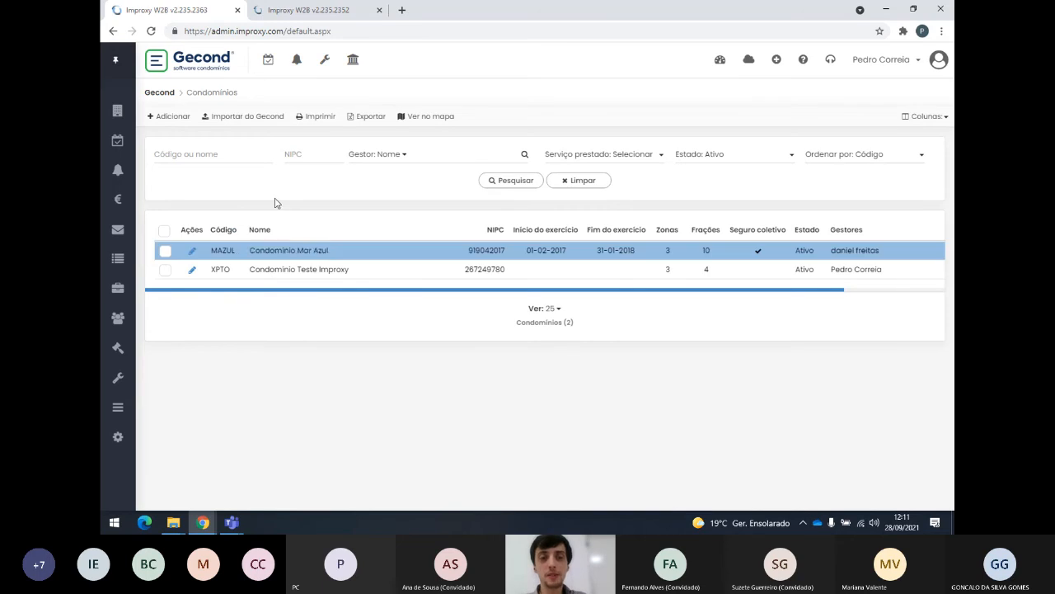
pyautogui.moveTo(363, 275); pyautogui.dragTo(243, 272)
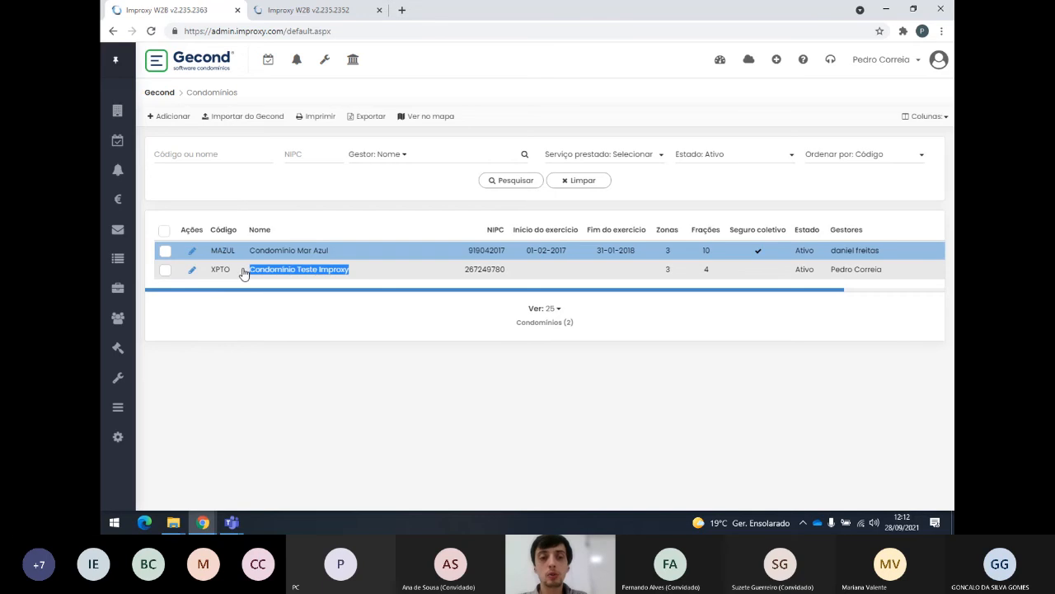
pyautogui.click(290, 320)
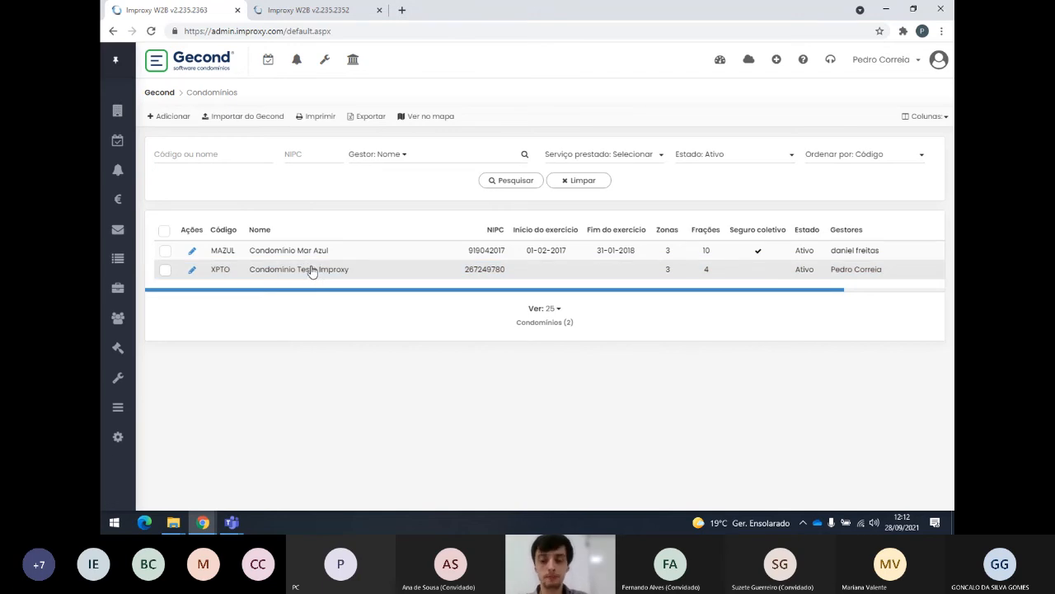
# Select XPTO, go to Condomínios > Inquéritos, and close the duplicate tab.
pyautogui.click(254, 269)
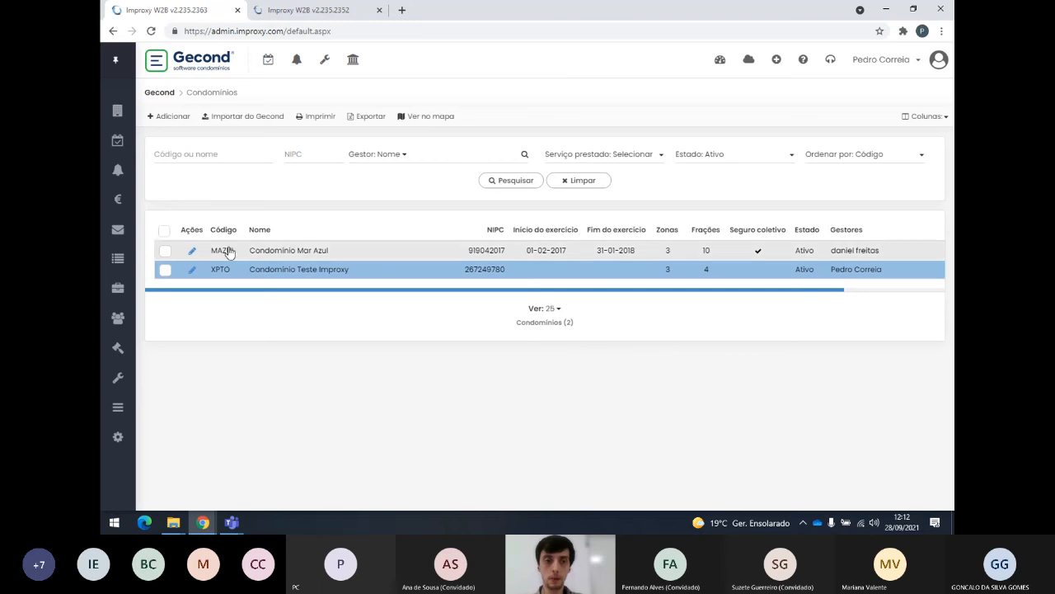
pyautogui.moveTo(123, 108)
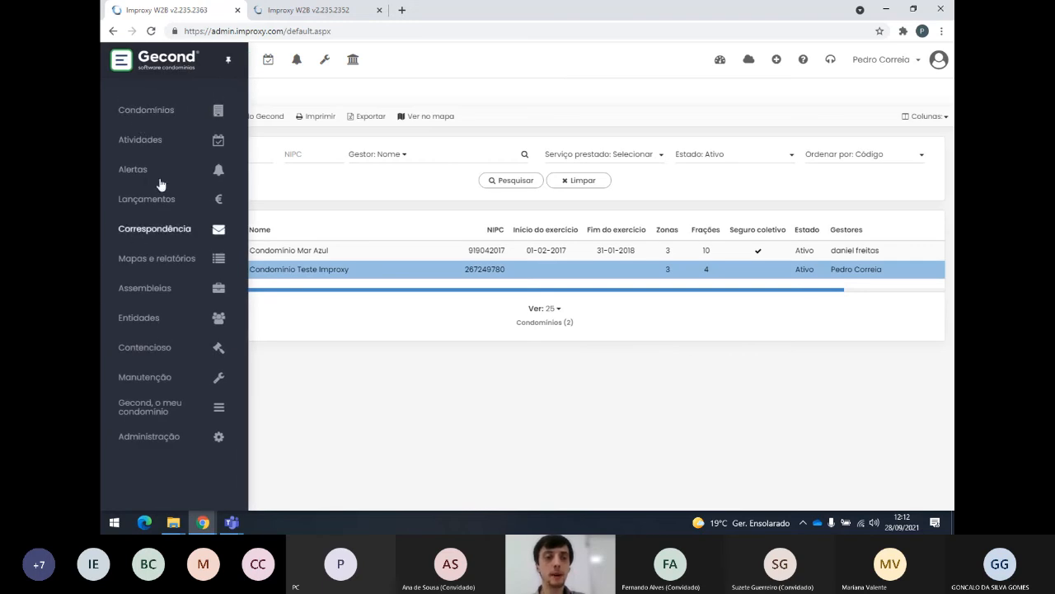
pyautogui.click(160, 112)
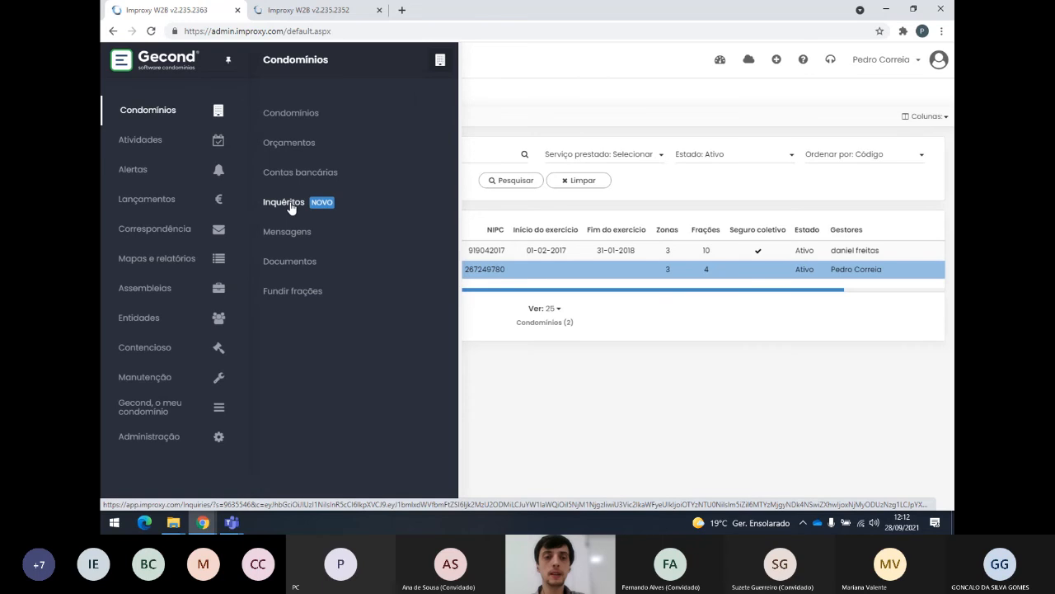
pyautogui.click(291, 207)
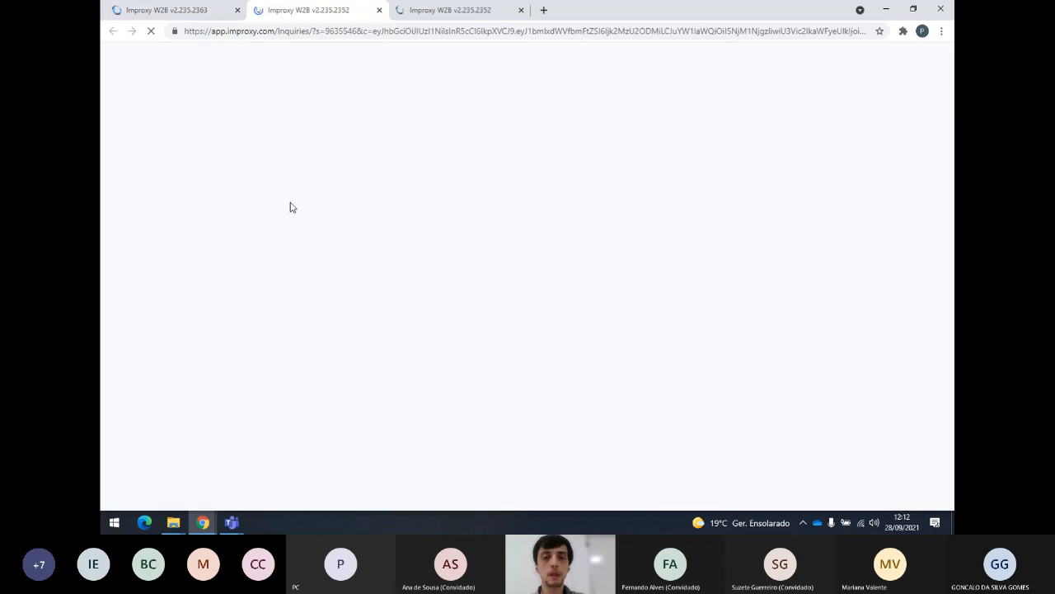
pyautogui.click(521, 10)
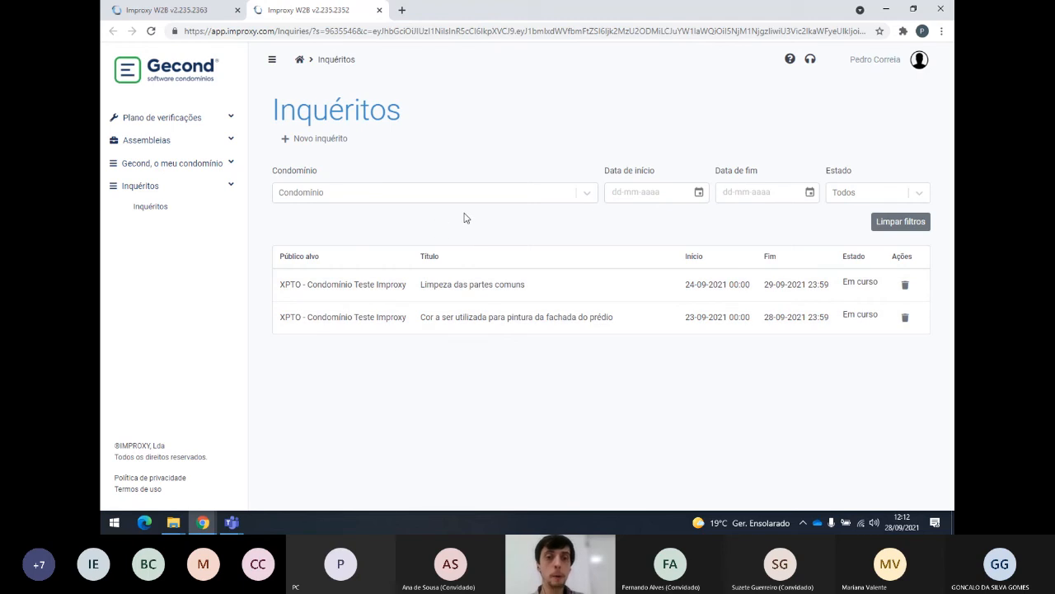
# Filter the inquiries by MAZUL (none found), then by XPTO - Condominio Teste Improxy.
pyautogui.click(590, 195)
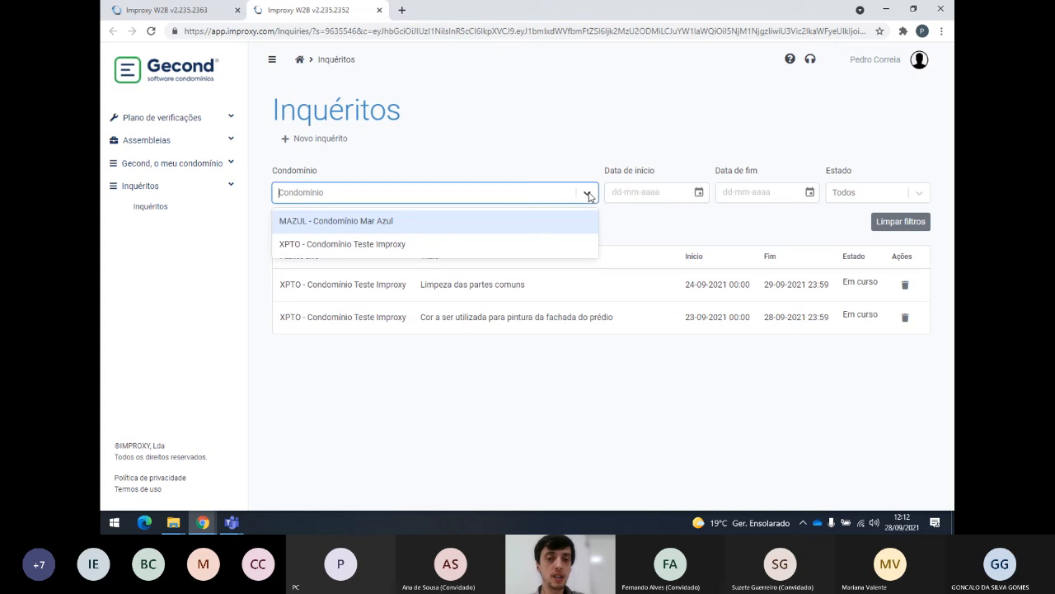
pyautogui.click(408, 225)
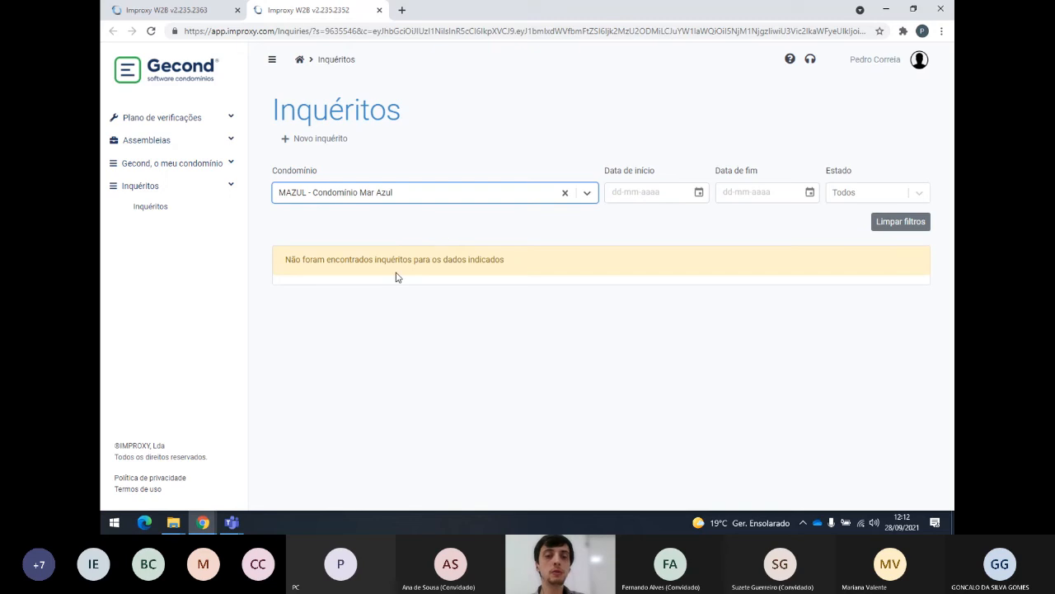
pyautogui.click(588, 195)
pyautogui.click(382, 246)
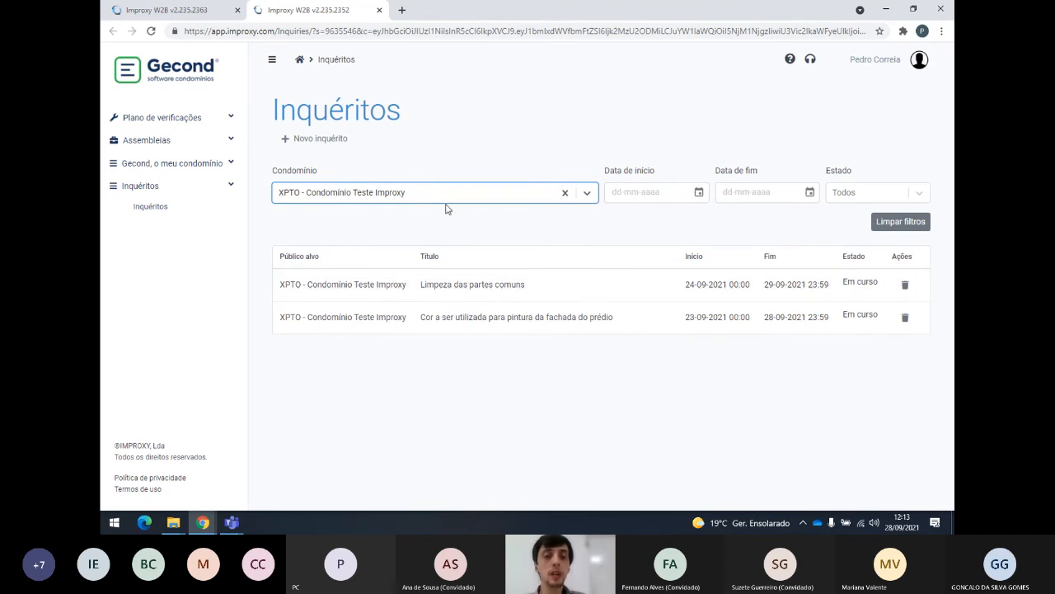
pyautogui.click(365, 140)
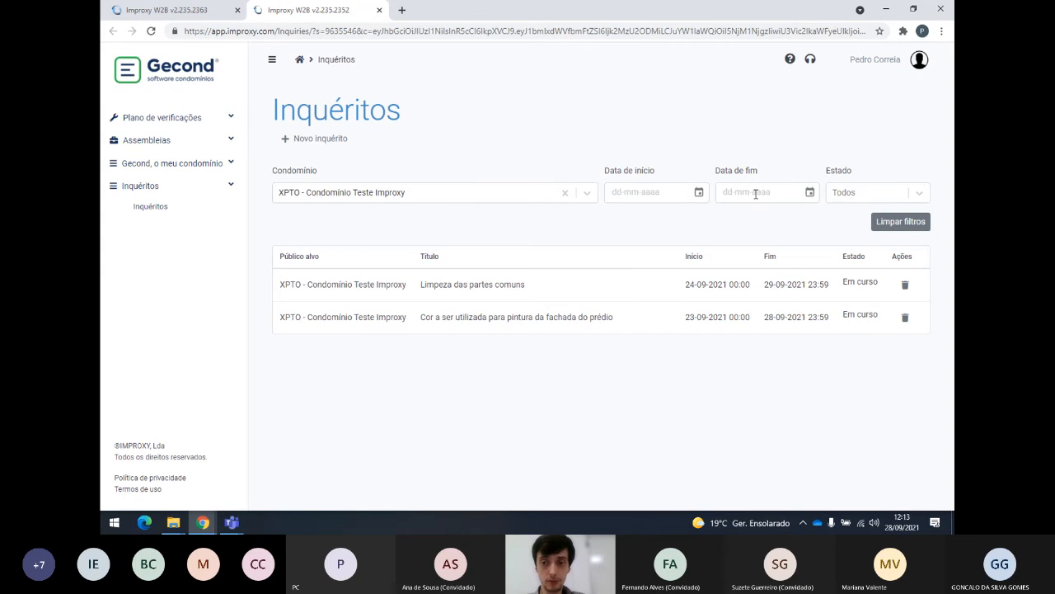
# Check the Estado status options, leave it on Todos, and start a new inquiry.
pyautogui.click(919, 195)
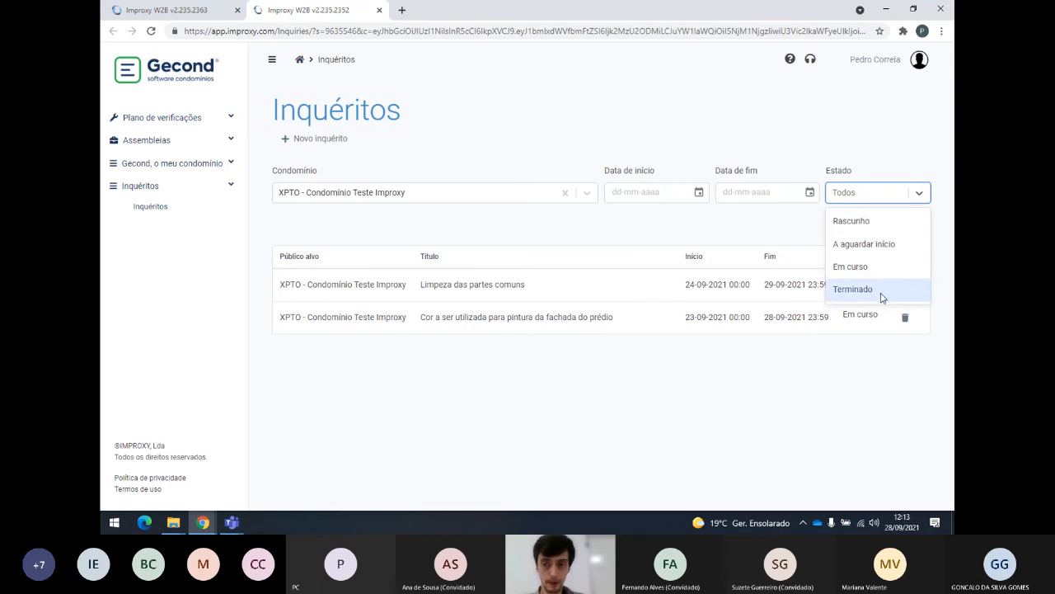
pyautogui.click(919, 193)
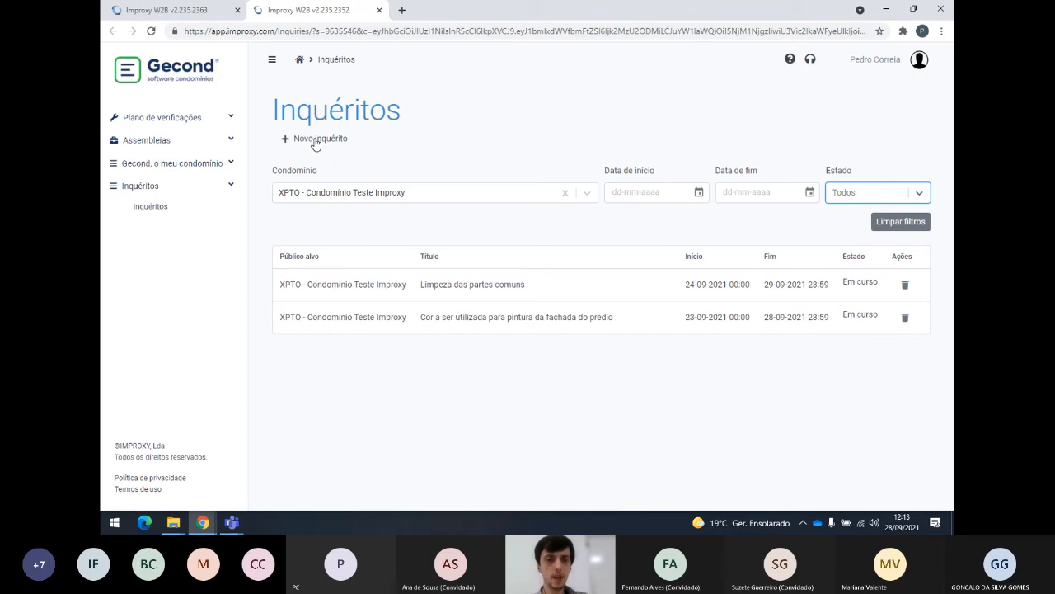
pyautogui.click(316, 142)
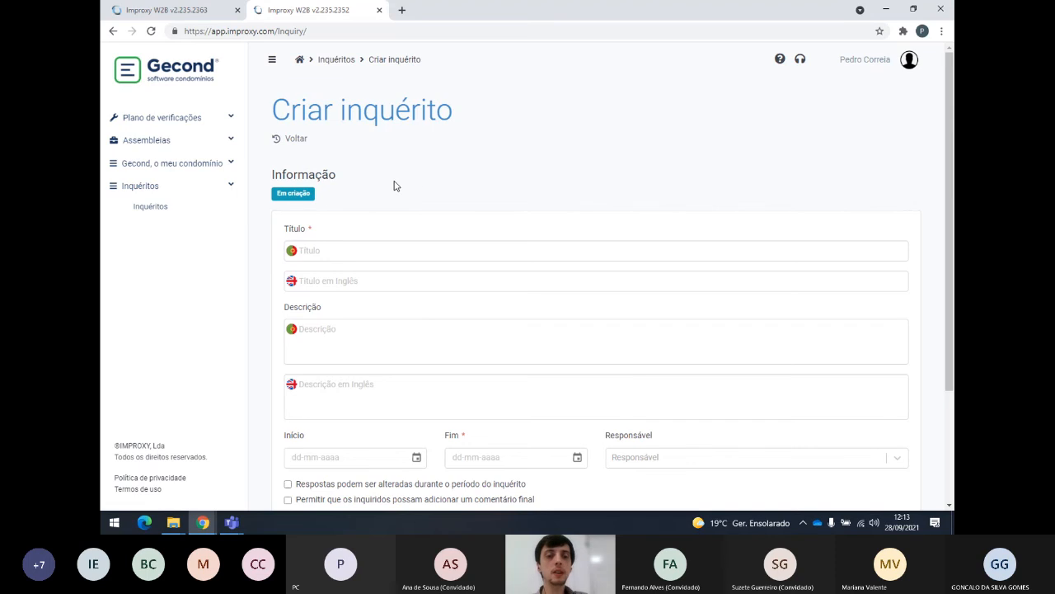
# Title the inquiry 'Limpeza das partes comuns', English title 'Cleaning of the common areas'.
pyautogui.scroll(-2, 394, 185)
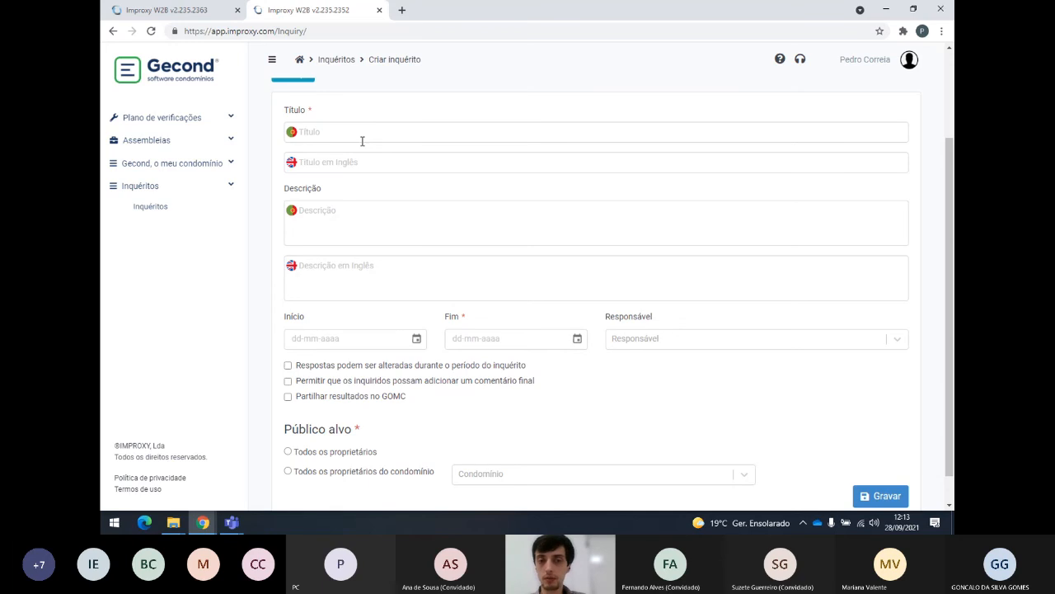
pyautogui.click(370, 135)
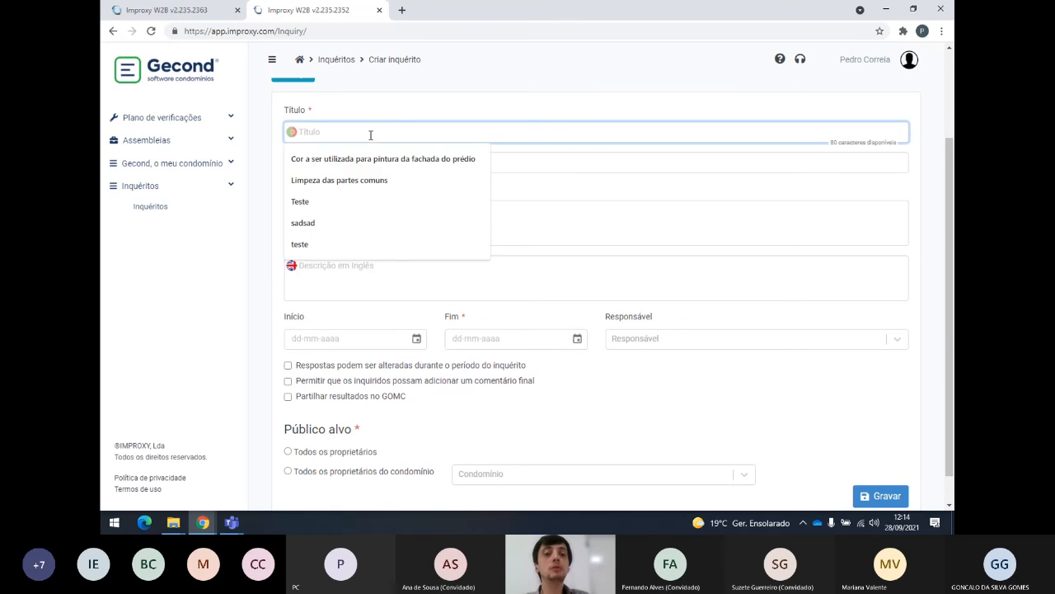
pyautogui.click(402, 110)
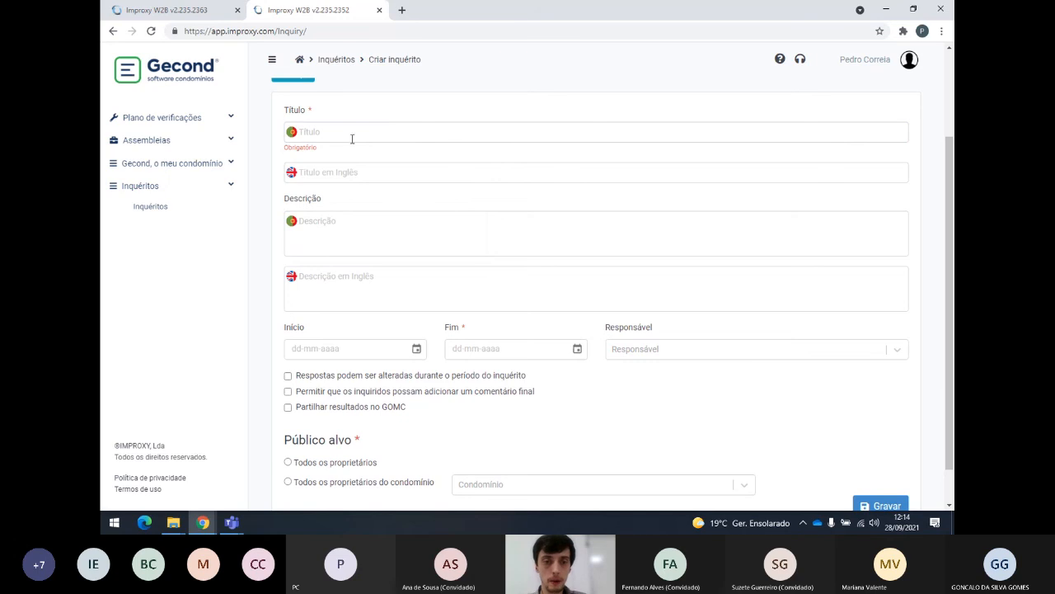
pyautogui.click(370, 132)
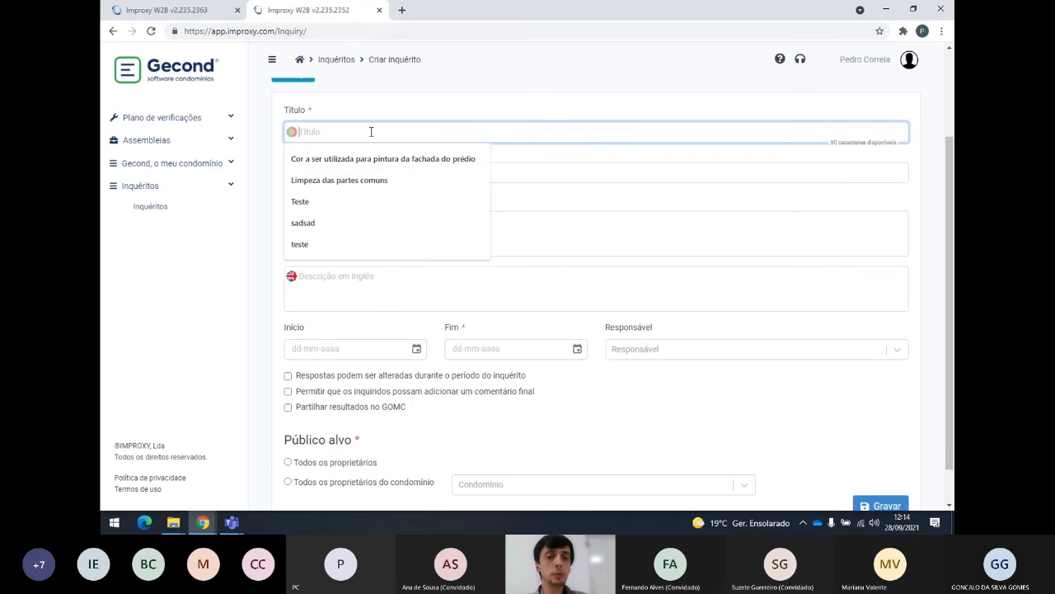
pyautogui.click(340, 183)
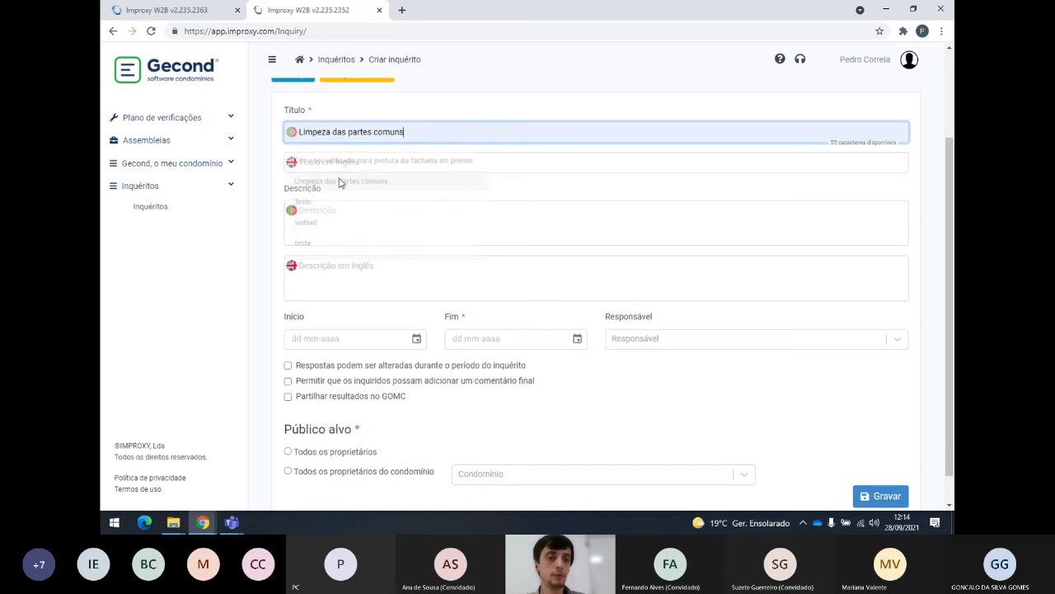
pyautogui.click(370, 164)
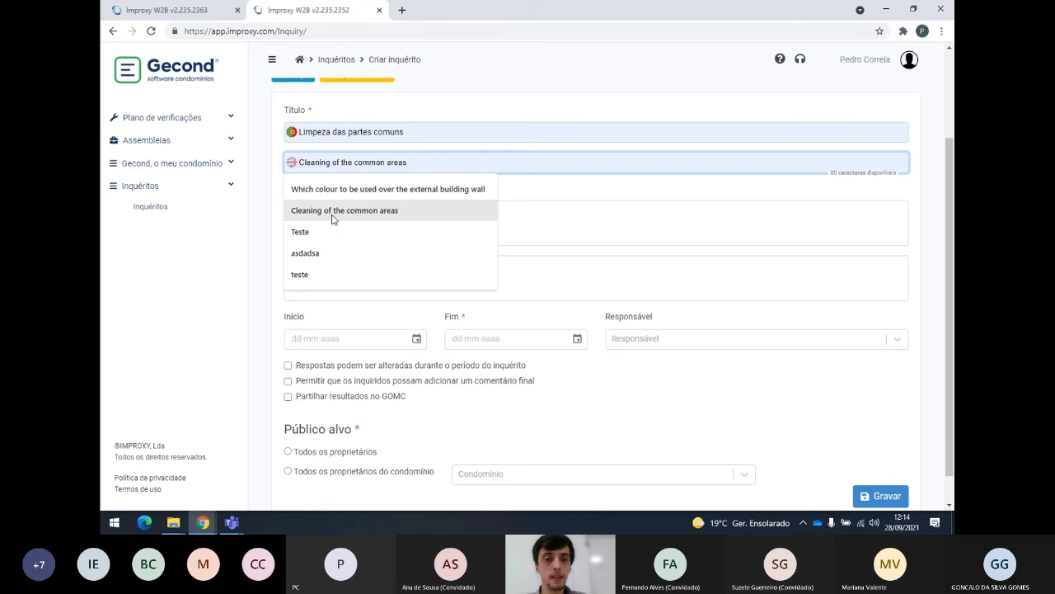
pyautogui.click(444, 129)
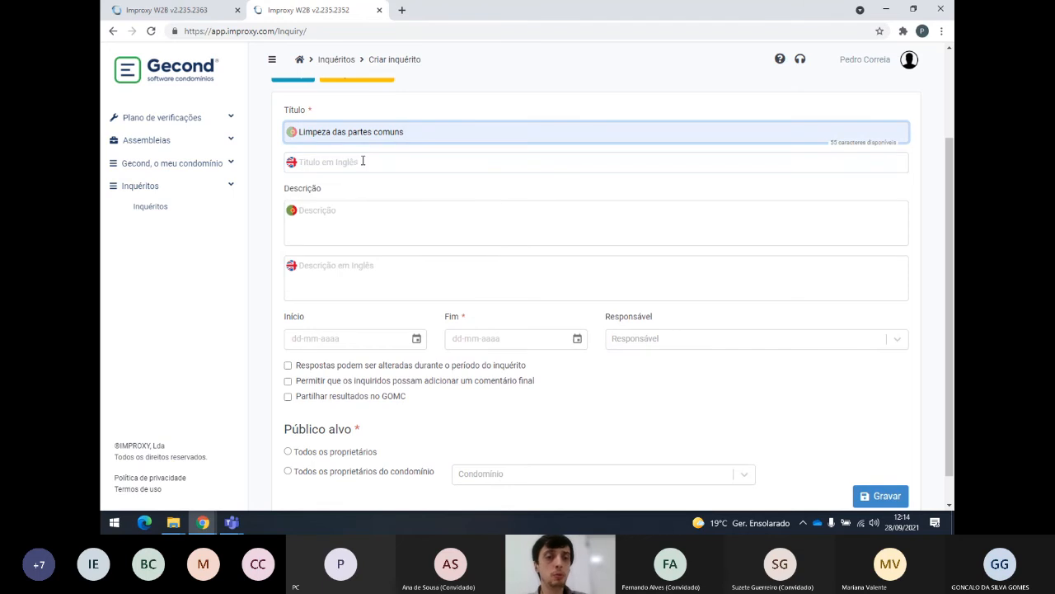
pyautogui.click(365, 162)
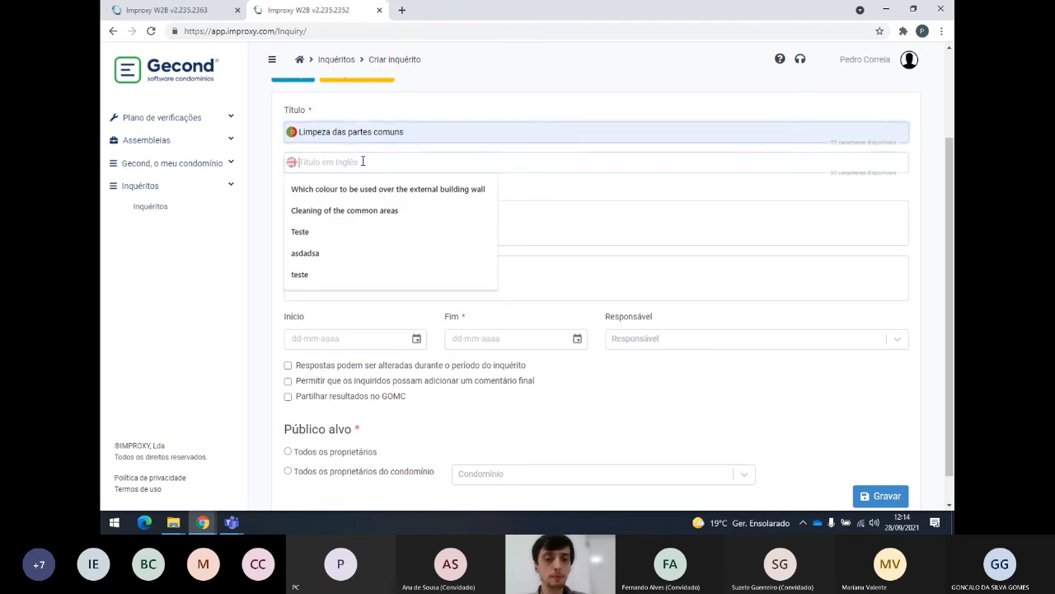
pyautogui.click(346, 212)
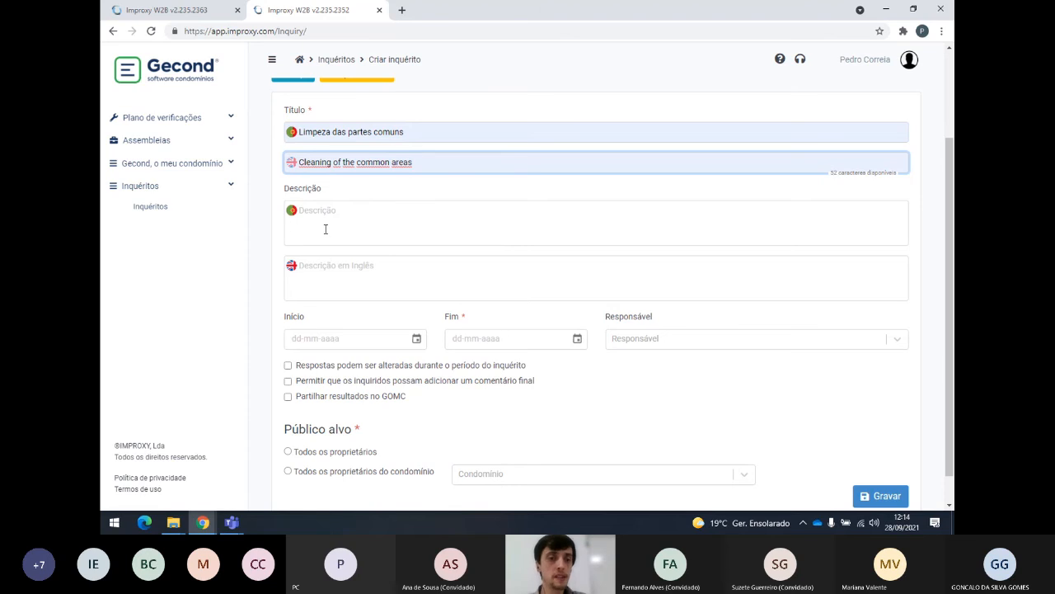
pyautogui.click(314, 112)
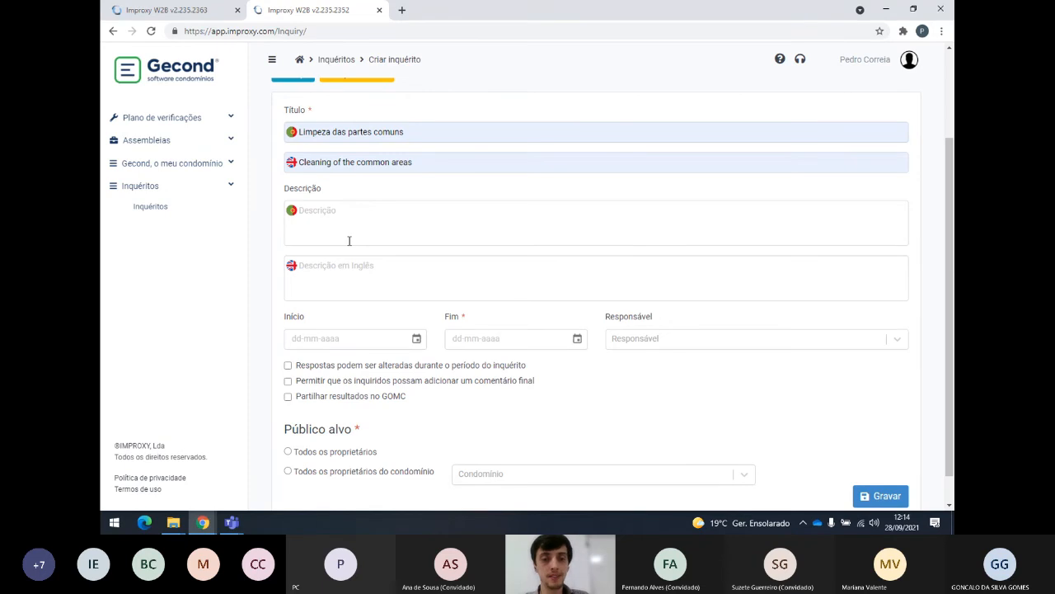
# Set the inquiry to run from 28-09-2021 to 30-09-2021.
pyautogui.scroll(-1, 349, 240)
pyautogui.click(327, 306)
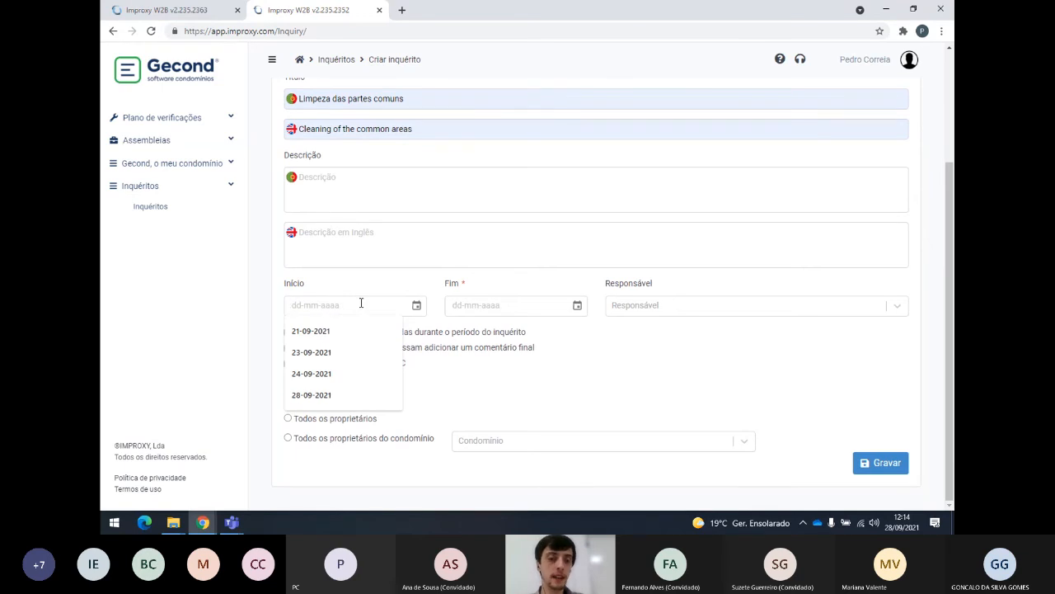
pyautogui.click(312, 396)
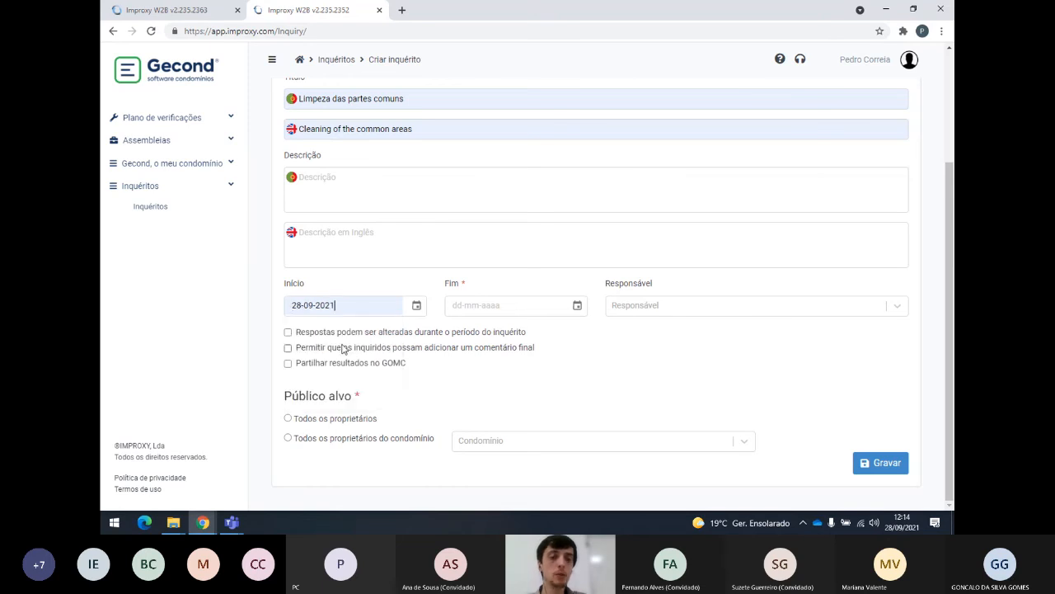
pyautogui.click(472, 300)
pyautogui.click(471, 371)
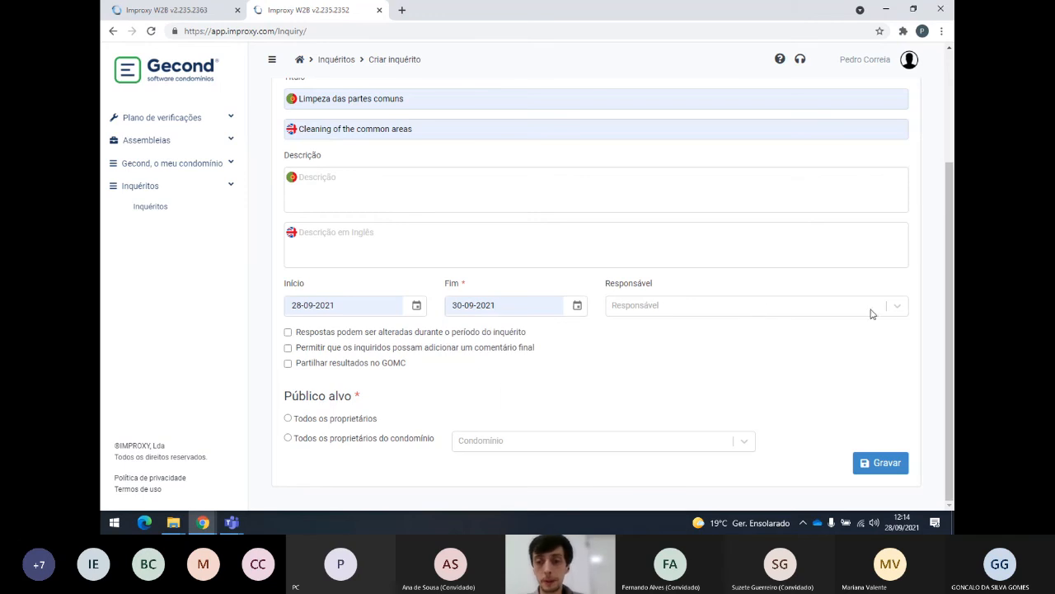
pyautogui.click(899, 309)
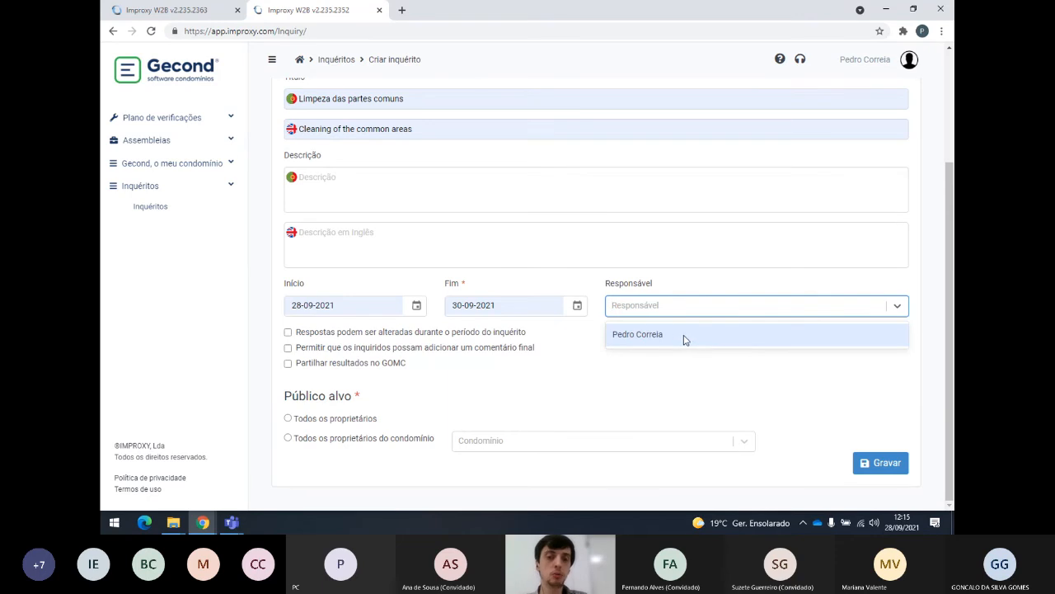
# Make the logged-in user responsible, keep final comments off, and enable 'Partilhar resultados no GOMC'.
pyautogui.click(638, 334)
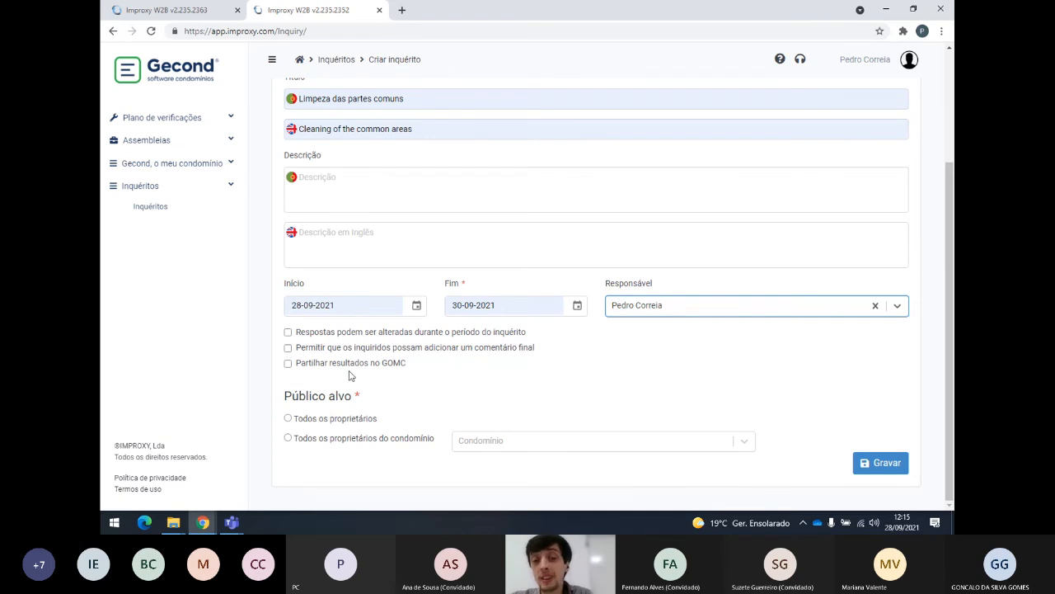
pyautogui.click(288, 348)
pyautogui.click(288, 349)
pyautogui.click(288, 349)
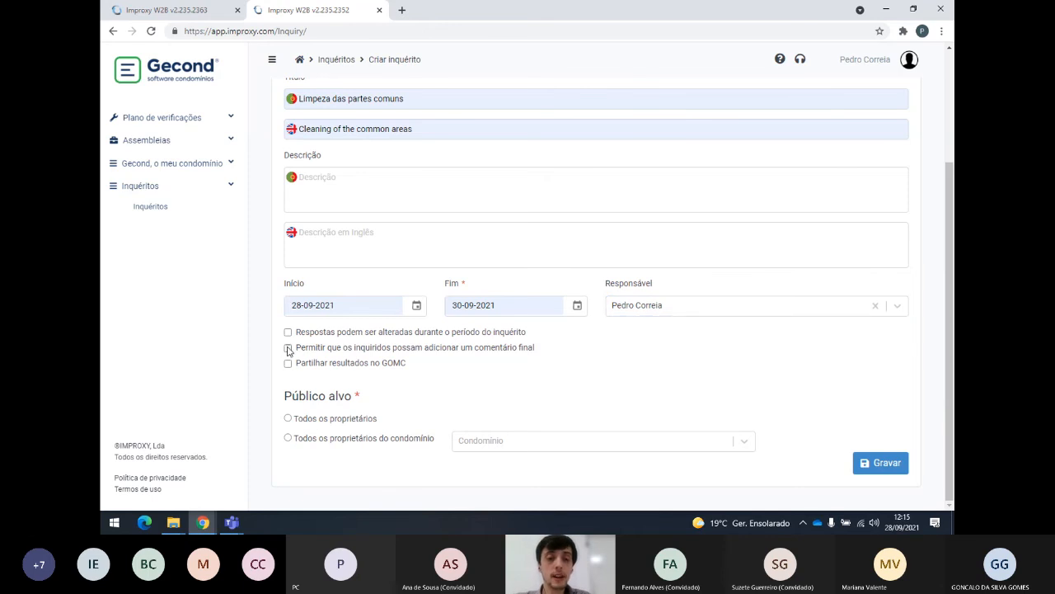
pyautogui.click(288, 349)
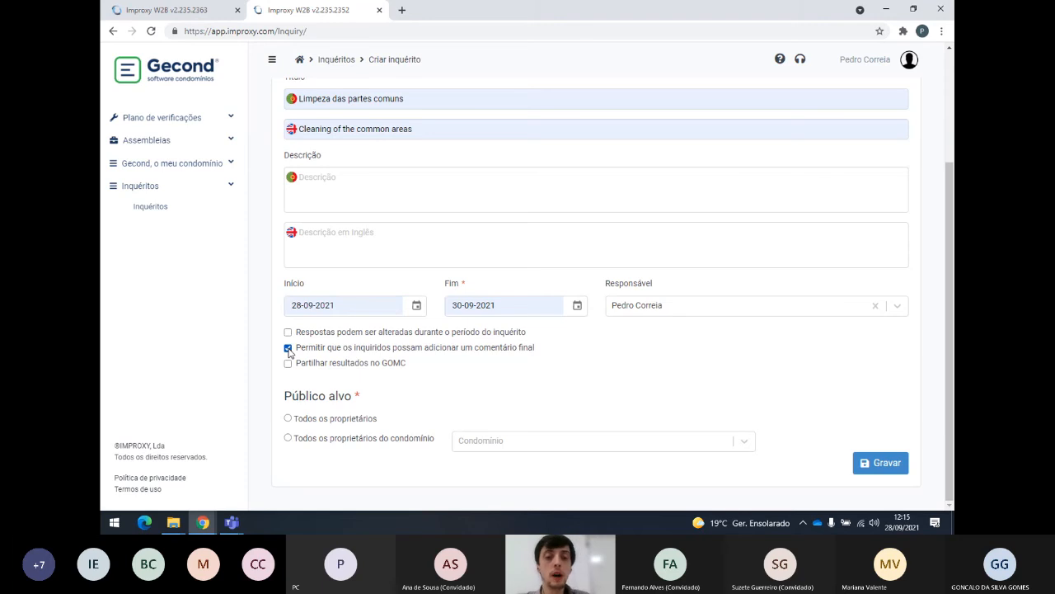
pyautogui.click(289, 350)
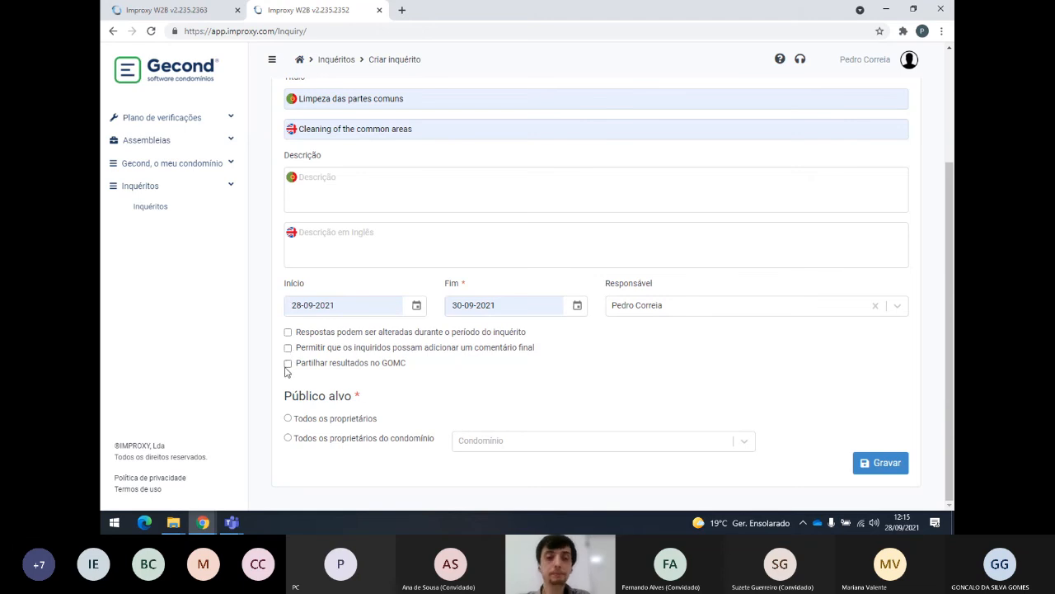
pyautogui.click(288, 364)
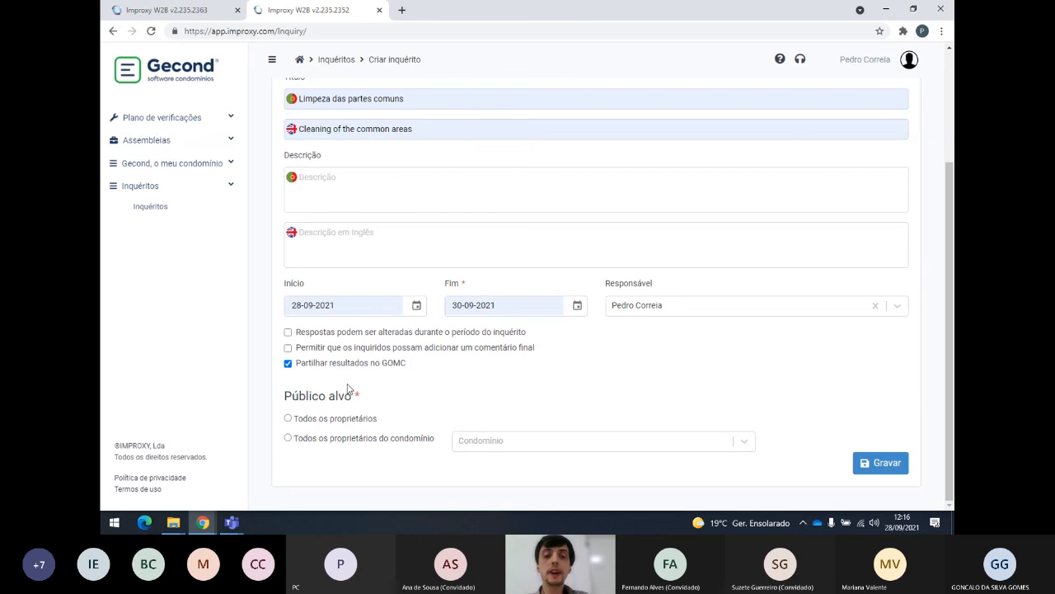
# Target all owners of XPTO - Condomínio Teste Improxy and save the inquiry as number 48.
pyautogui.click(288, 418)
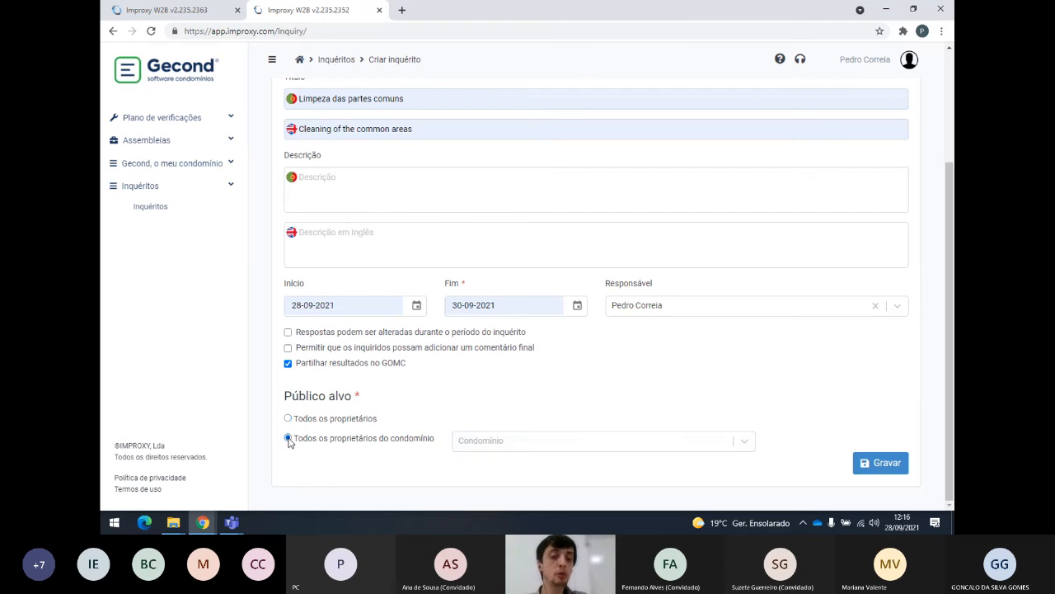
pyautogui.click(668, 445)
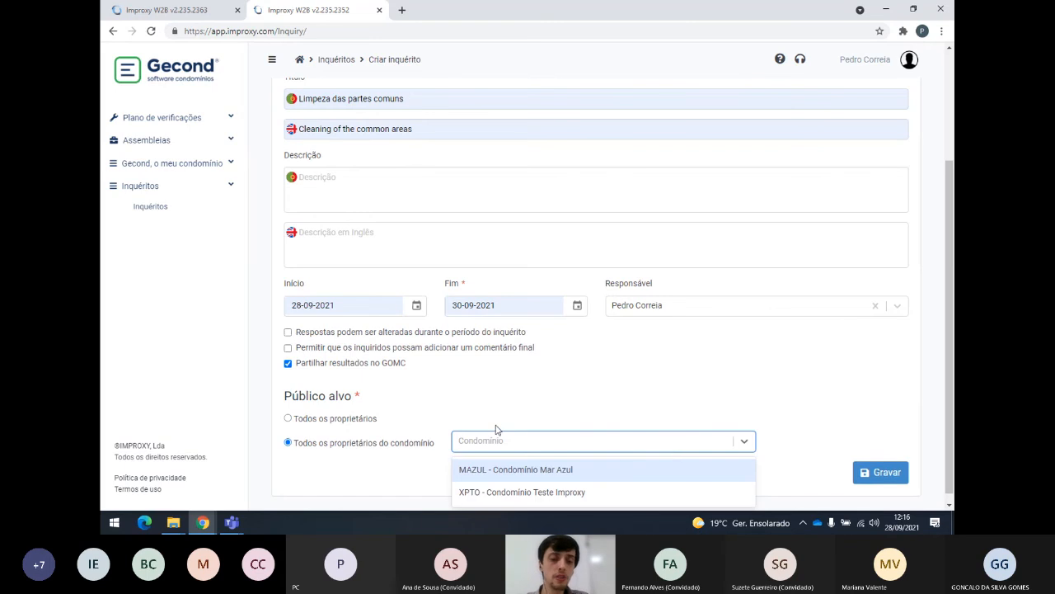
pyautogui.click(513, 494)
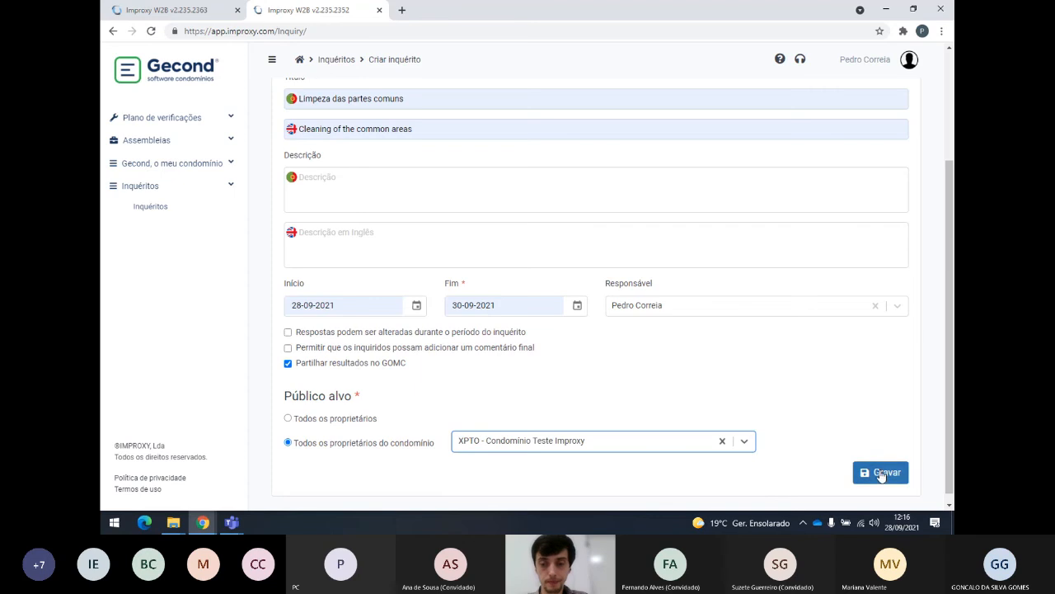
pyautogui.click(618, 385)
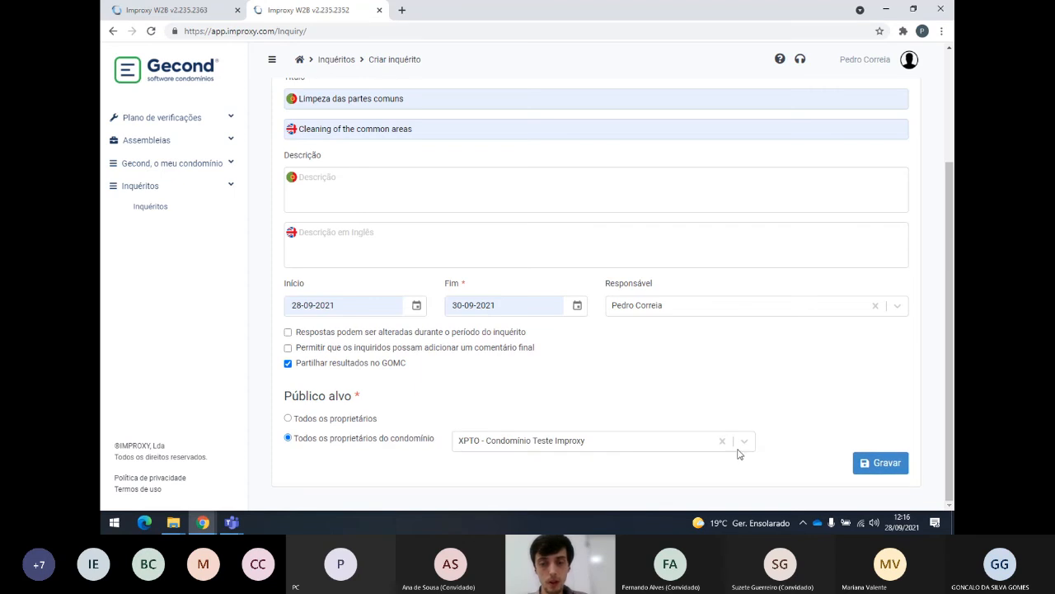
pyautogui.click(883, 464)
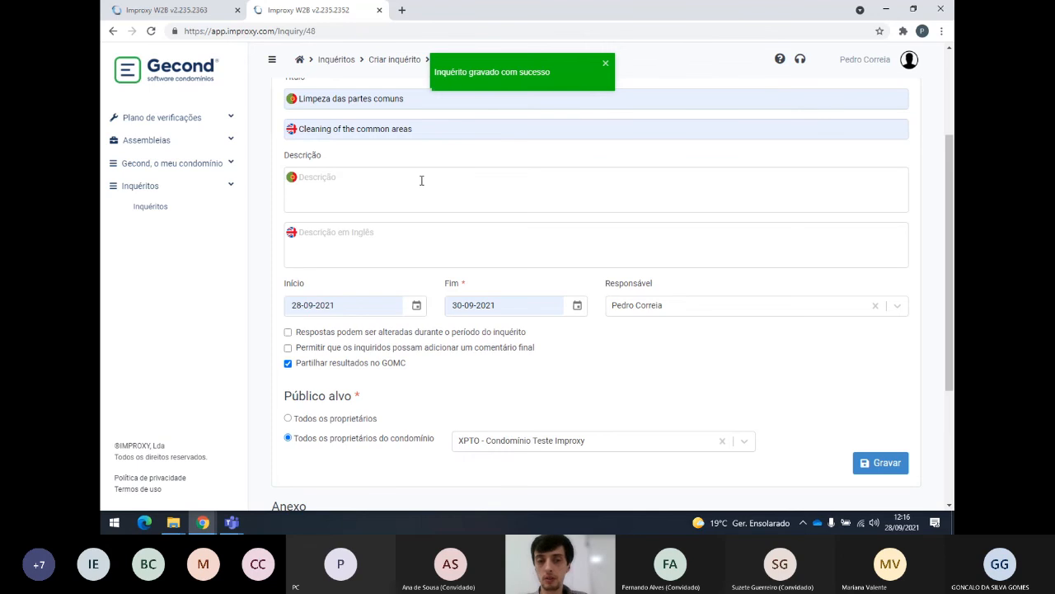
pyautogui.scroll(3, 412, 207)
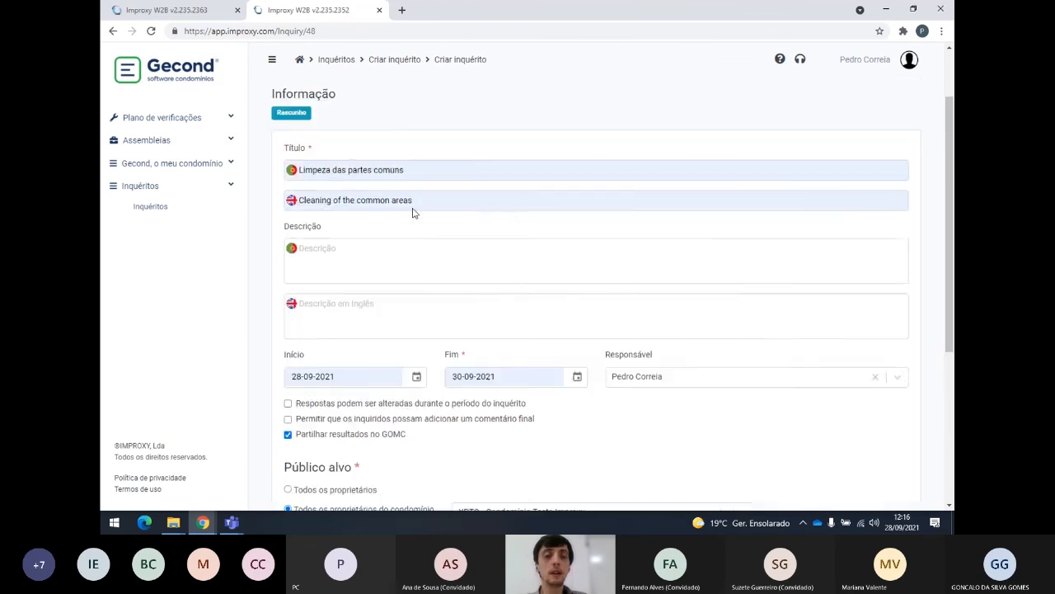
pyautogui.scroll(-4, 397, 214)
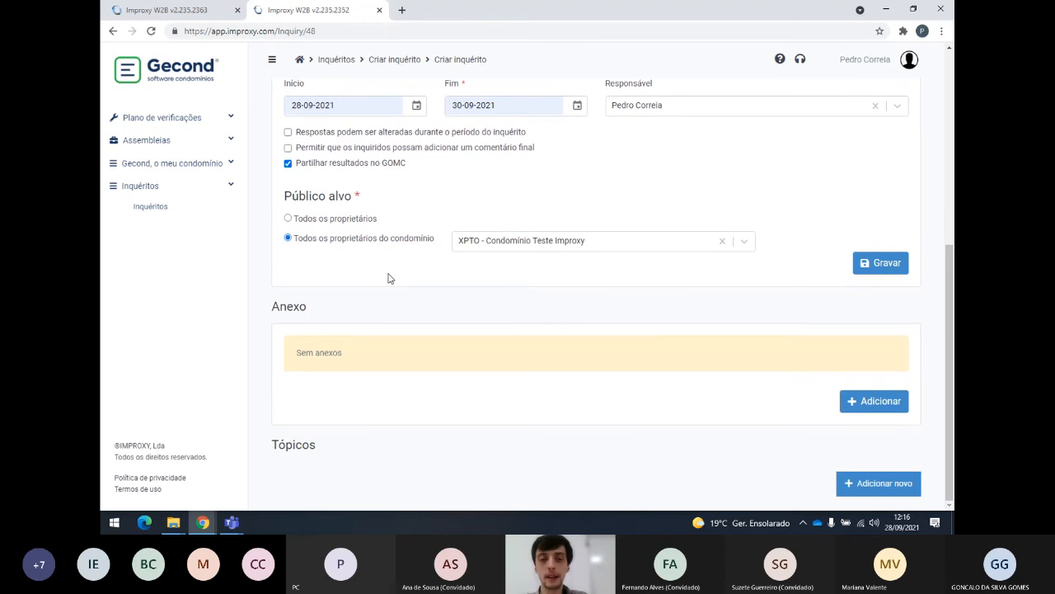
pyautogui.scroll(3, 393, 279)
pyautogui.scroll(-3, 393, 279)
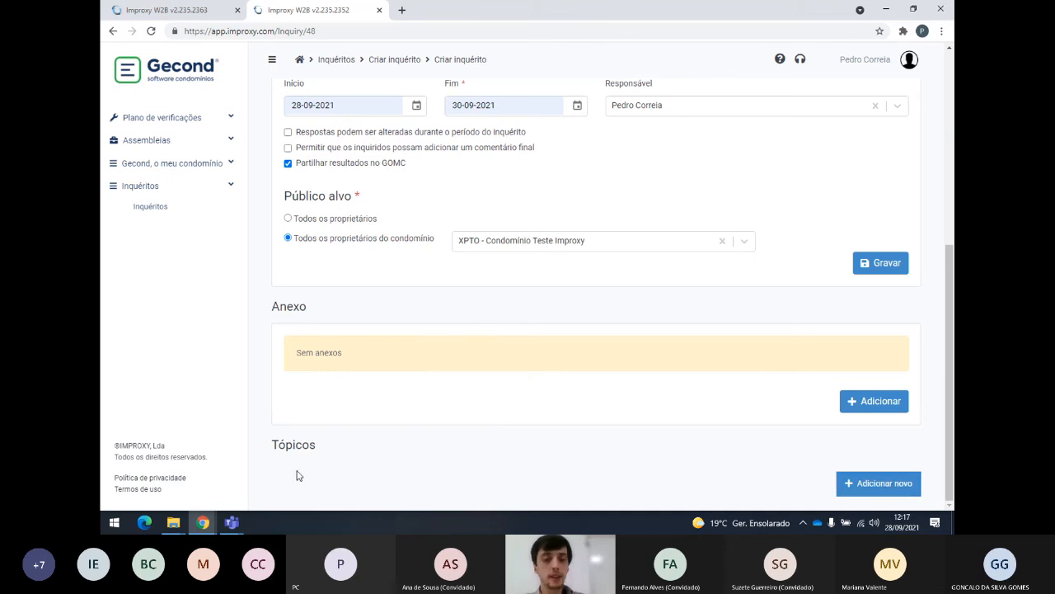
pyautogui.moveTo(272, 446); pyautogui.dragTo(323, 445)
pyautogui.click(322, 450)
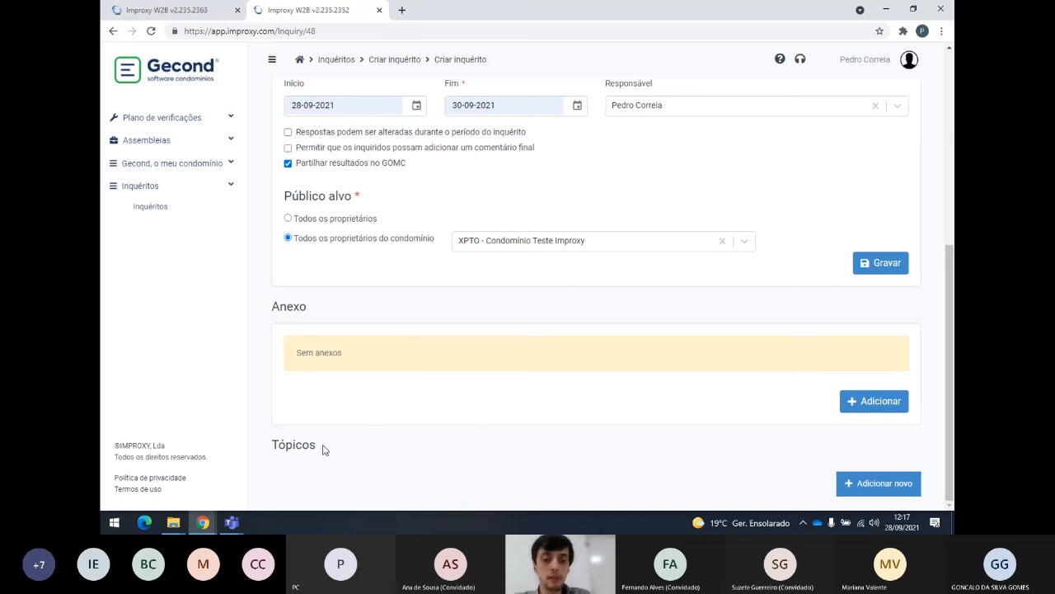
# Reveal the Sim/Não, Escolha, Classificação and Texto question types under Tópicos.
pyautogui.click(854, 490)
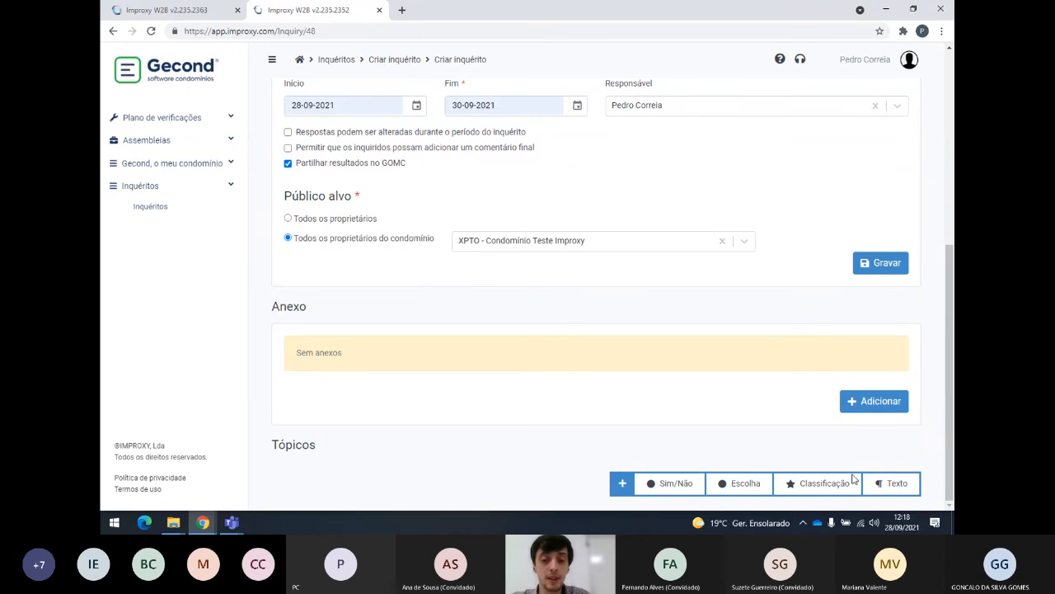
# Add a Sim/Não topic and open its '1 - Pergunta' card to edit the question text.
pyautogui.click(658, 485)
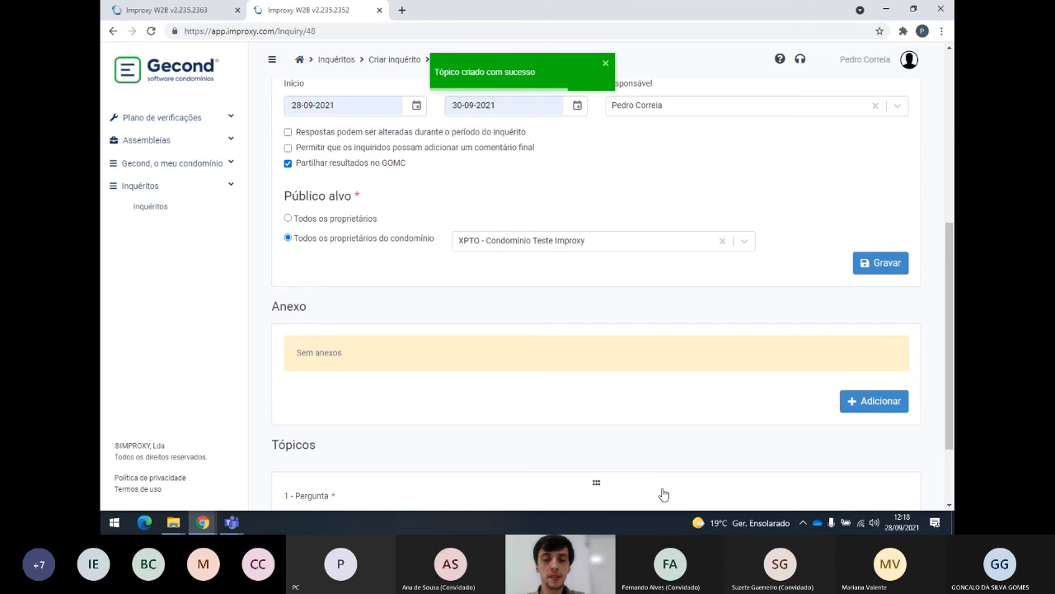
pyautogui.scroll(-2, 662, 435)
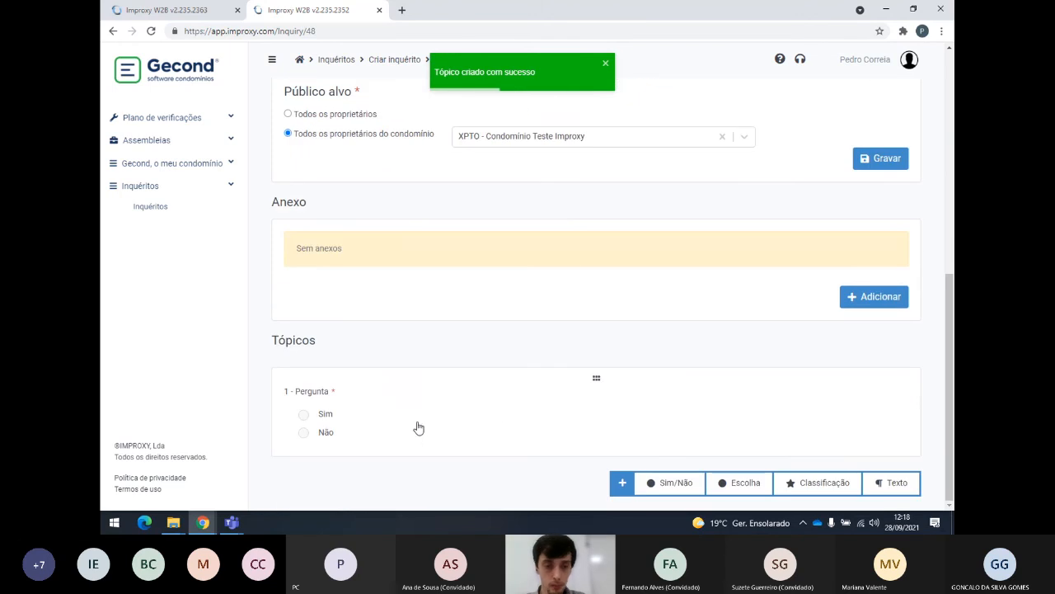
pyautogui.click(383, 394)
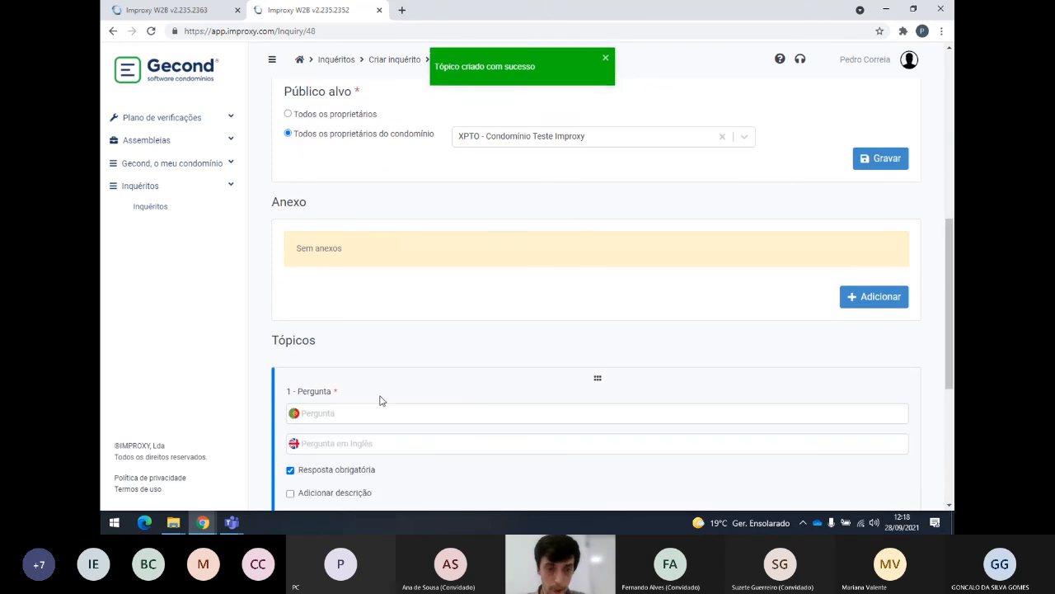
pyautogui.scroll(-2, 376, 395)
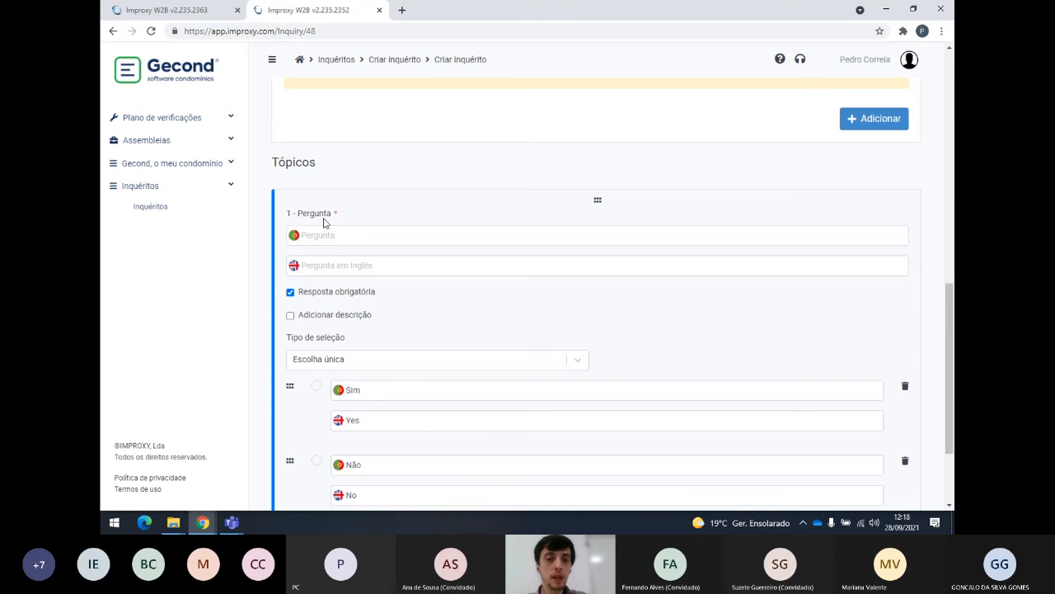
pyautogui.scroll(-2, 347, 231)
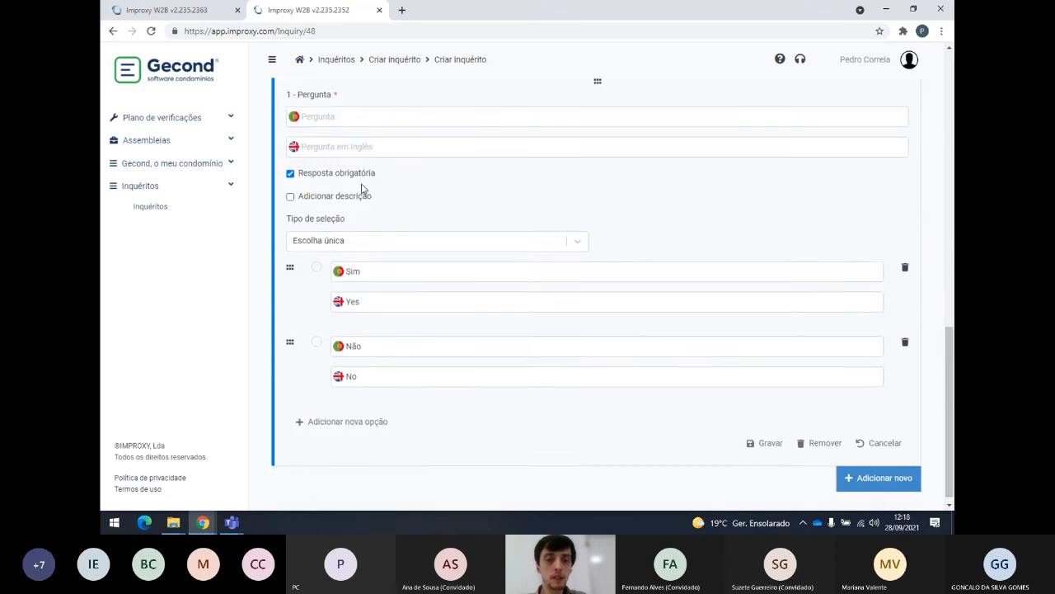
pyautogui.scroll(1, 371, 157)
pyautogui.click(372, 176)
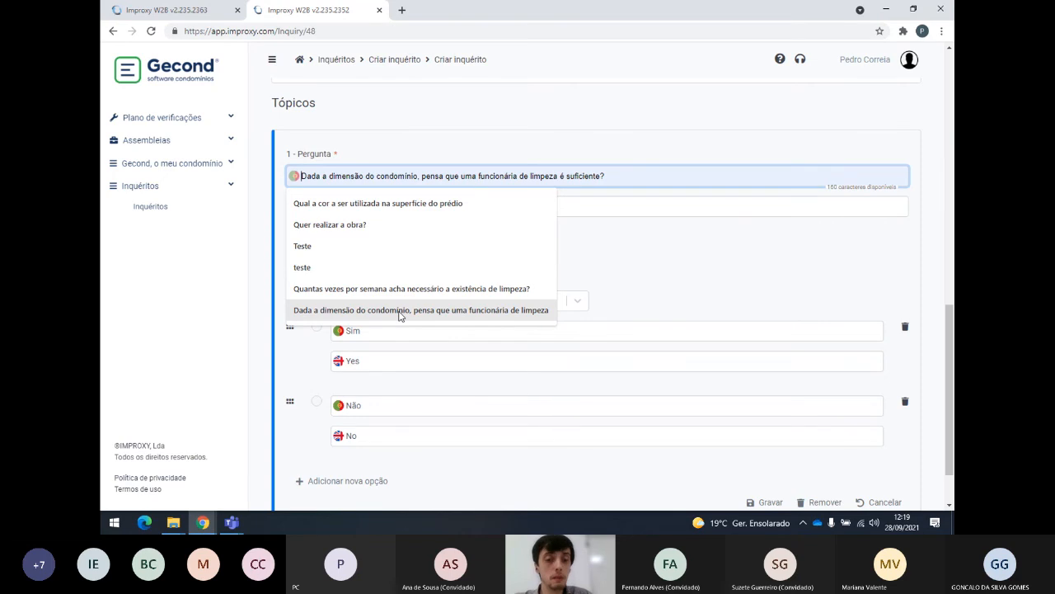
# Fill question 1 with the 'Dada a dimensão…' text and English weekly-cleaning wording, without a description.
pyautogui.click(400, 312)
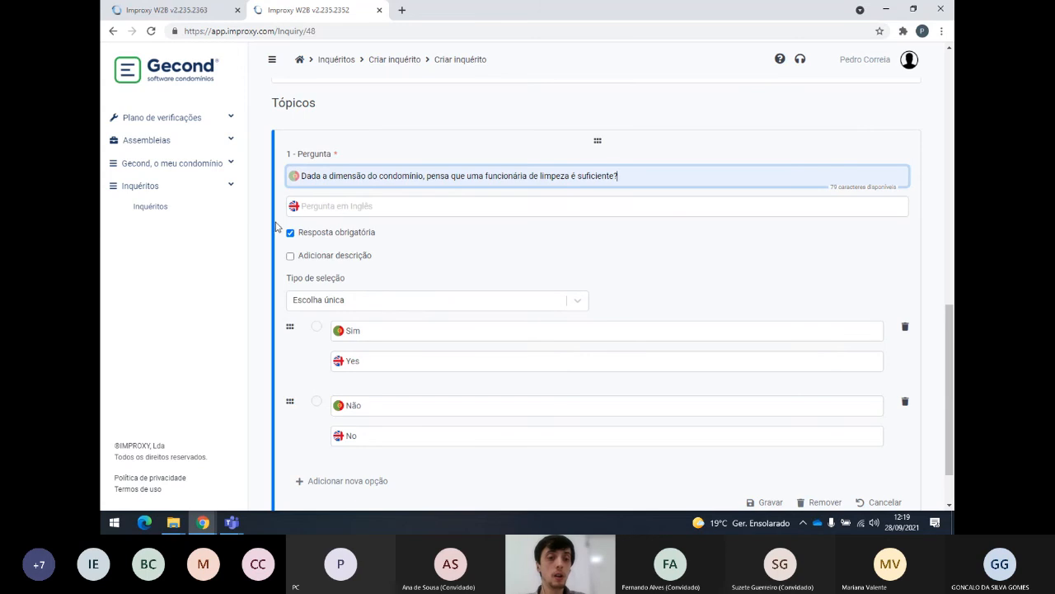
pyautogui.click(342, 208)
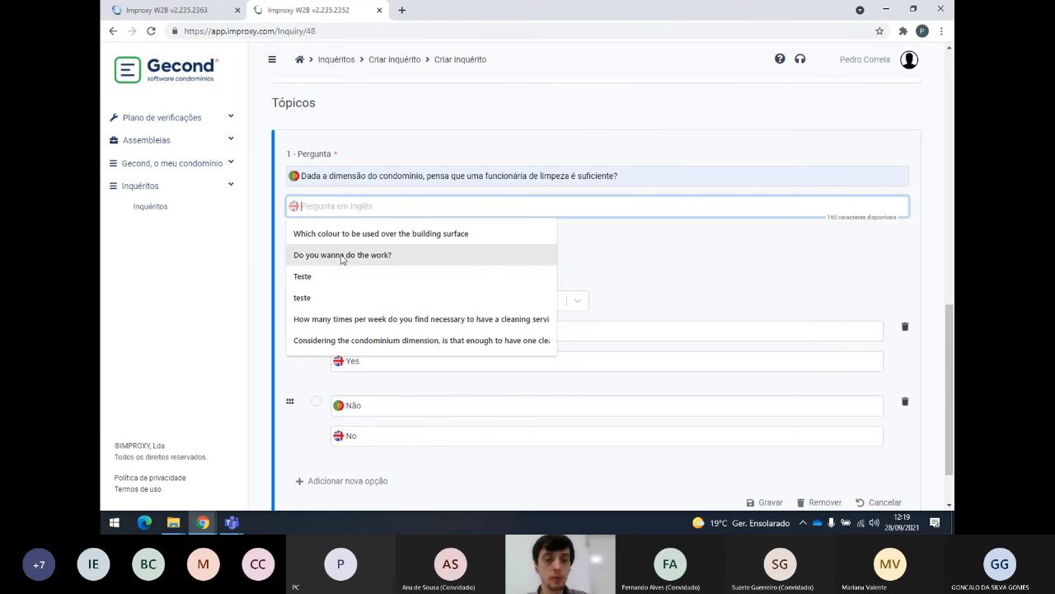
pyautogui.click(370, 319)
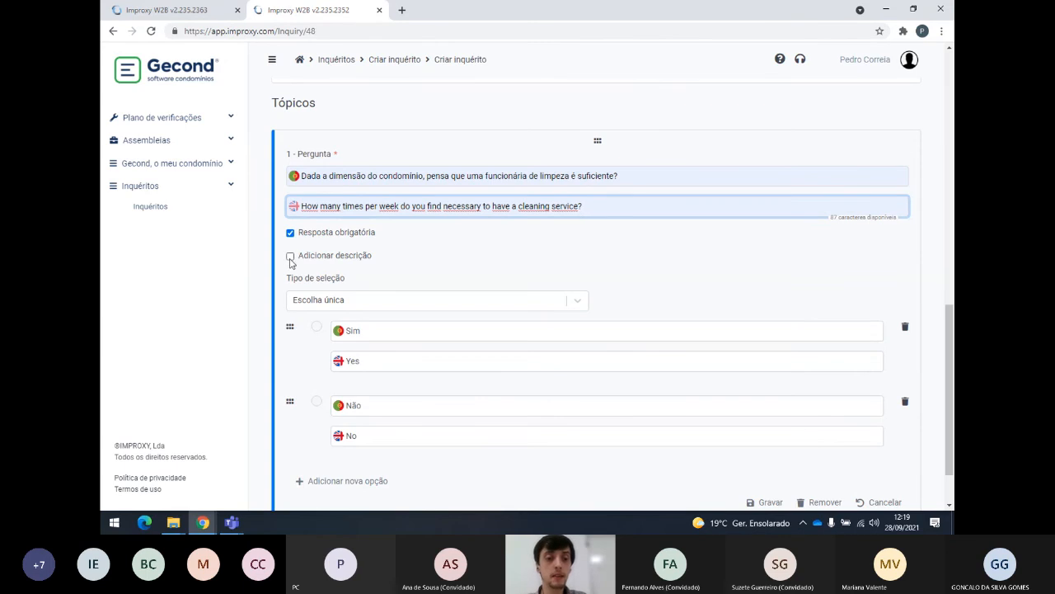
pyautogui.click(290, 256)
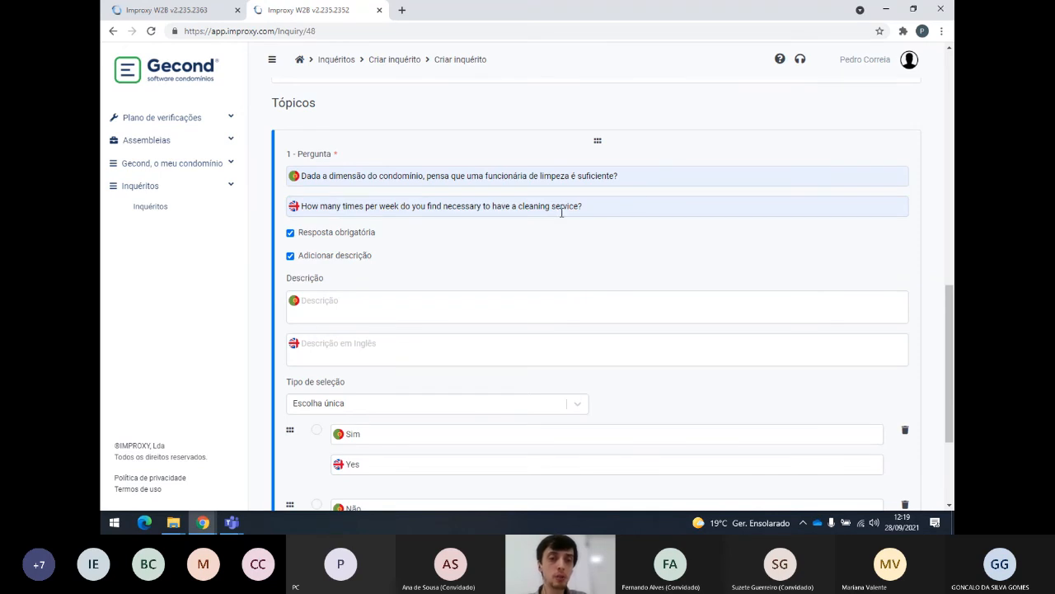
pyautogui.click(291, 256)
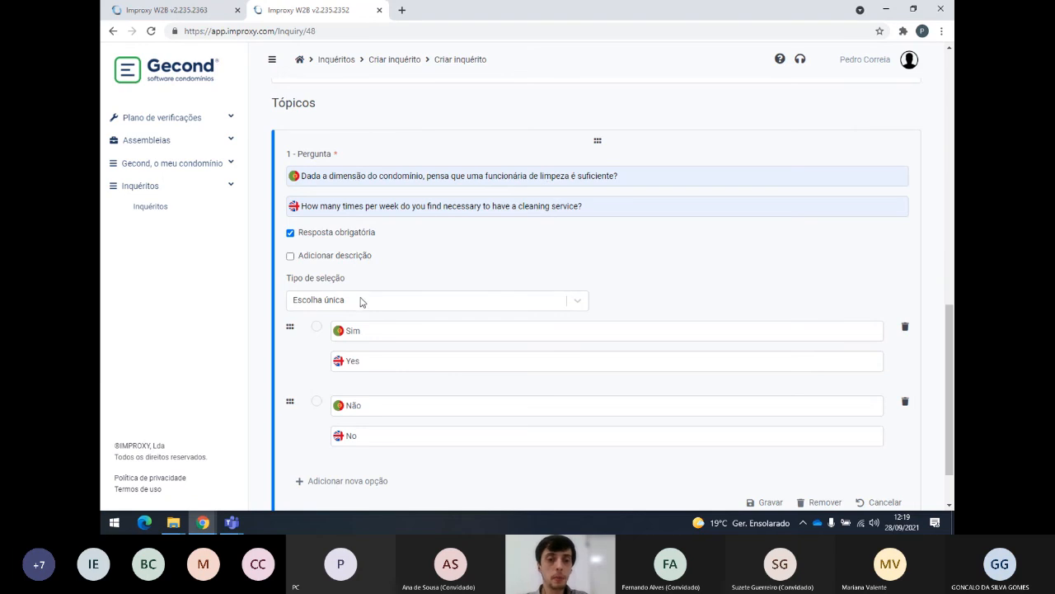
# Try Escolha múltipla as selection type and delete the English question text.
pyautogui.click(576, 304)
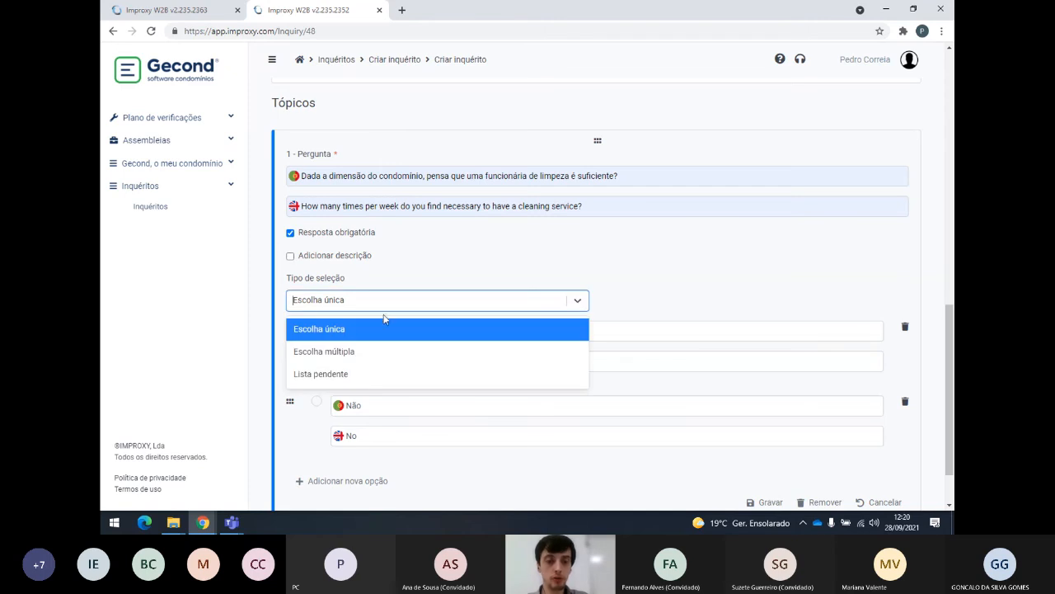
pyautogui.click(342, 331)
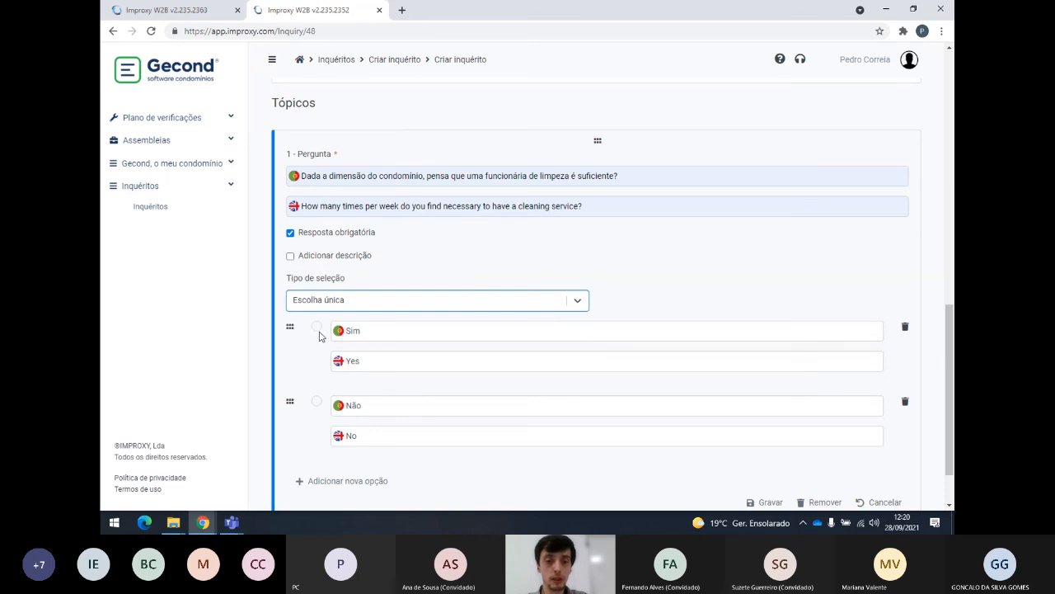
pyautogui.click(580, 303)
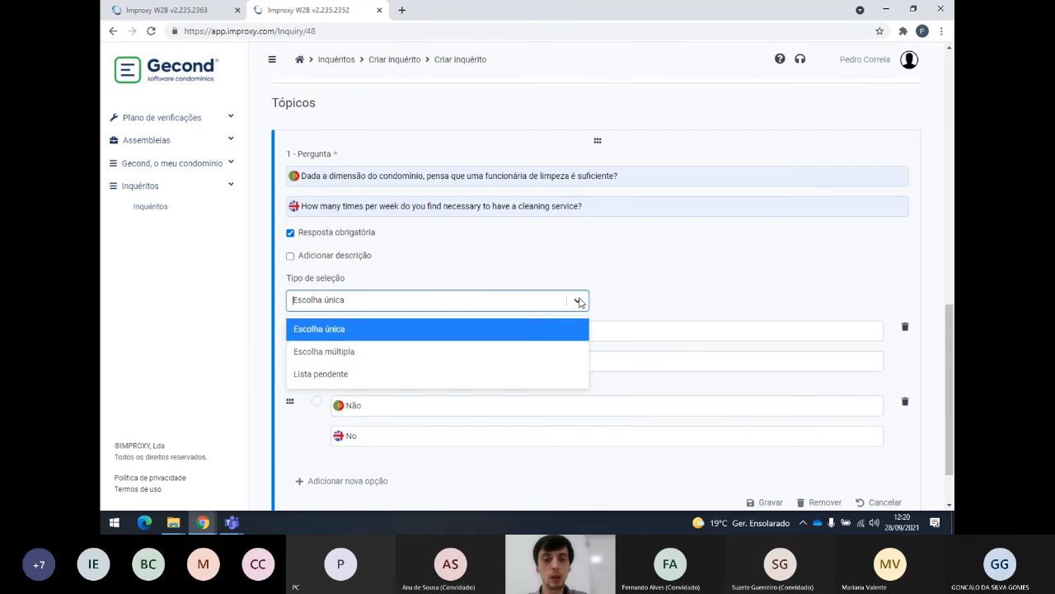
pyautogui.click(384, 352)
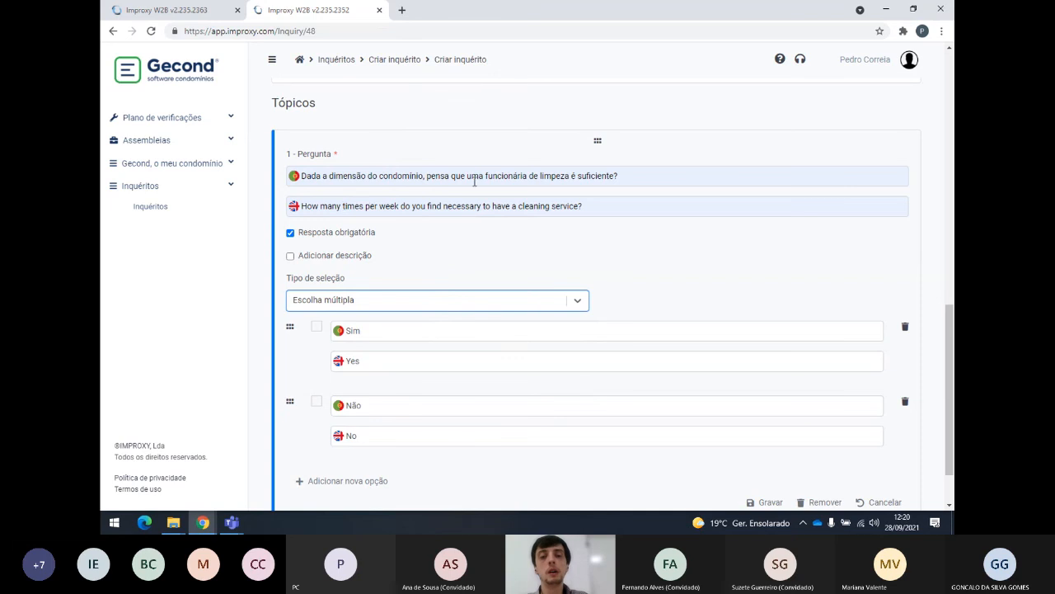
pyautogui.click(380, 206)
pyautogui.moveTo(599, 203); pyautogui.dragTo(300, 207)
pyautogui.press('BackSpace')
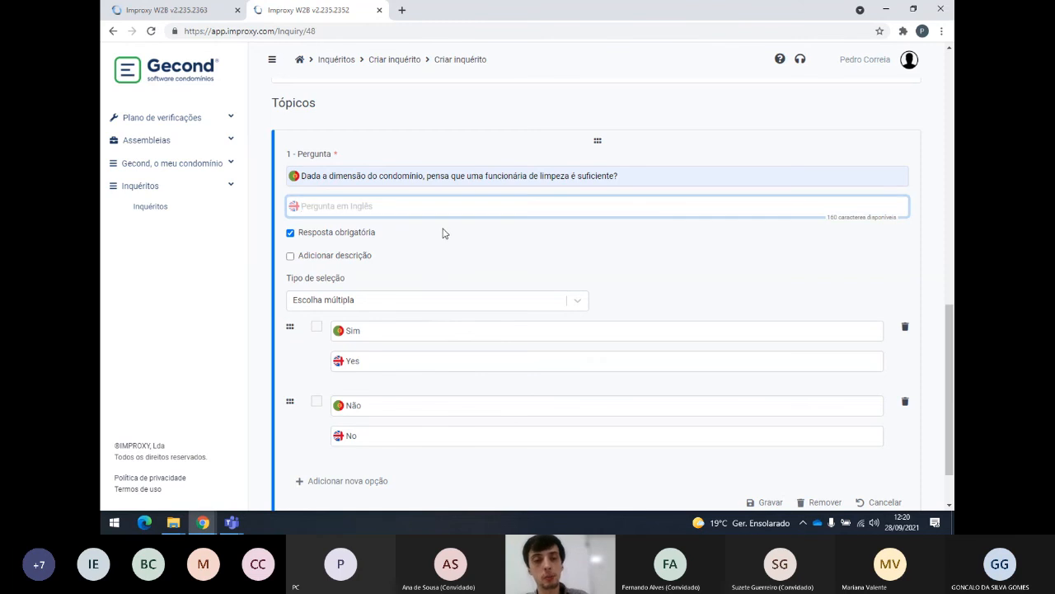
pyautogui.click(600, 243)
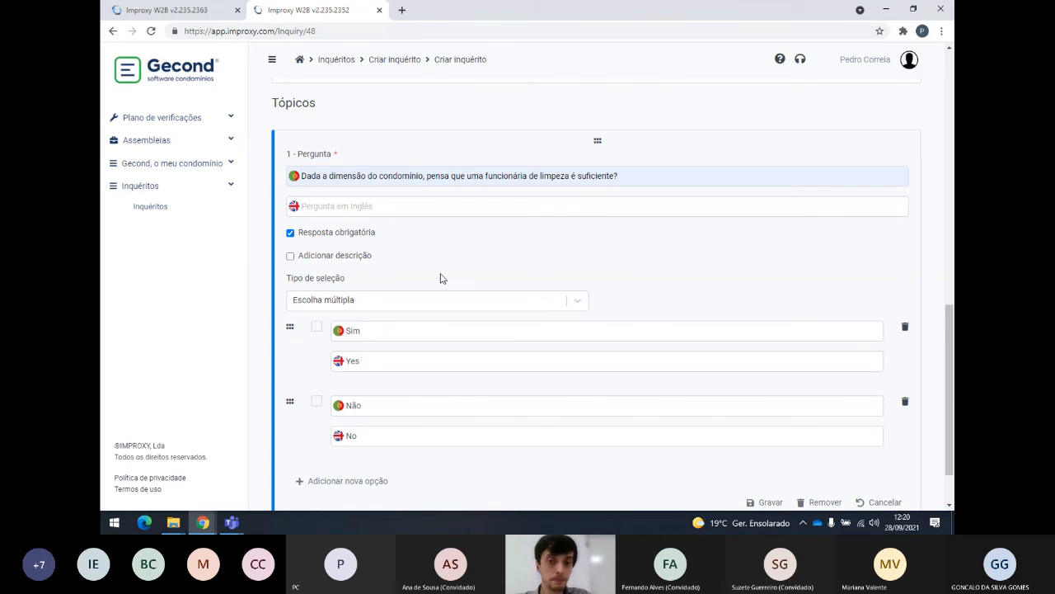
# Set the selection type back to Escolha única, after trying Lista pendente, and save question 1.
pyautogui.click(408, 304)
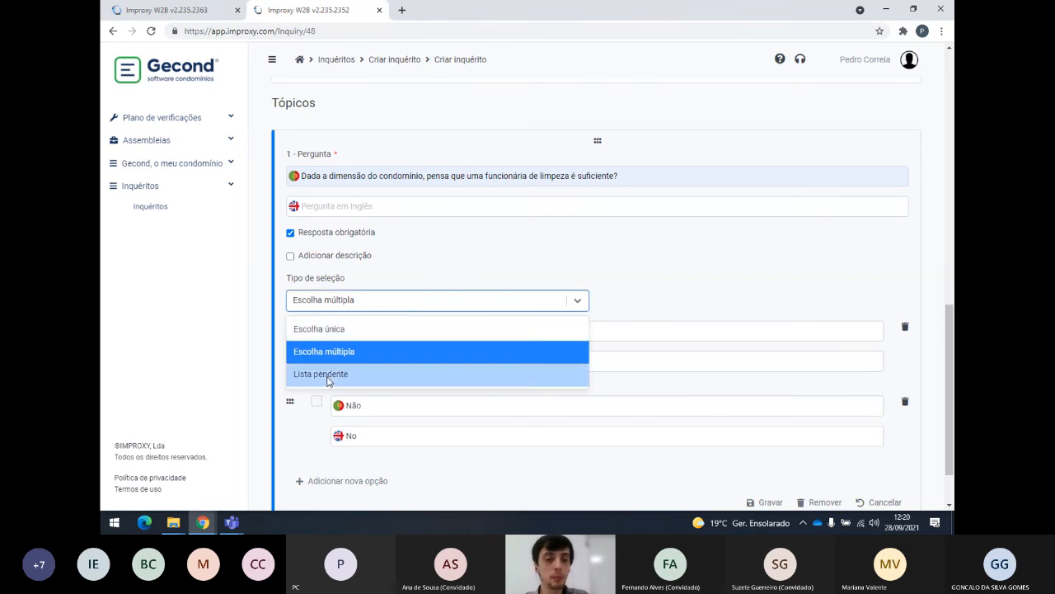
pyautogui.click(330, 373)
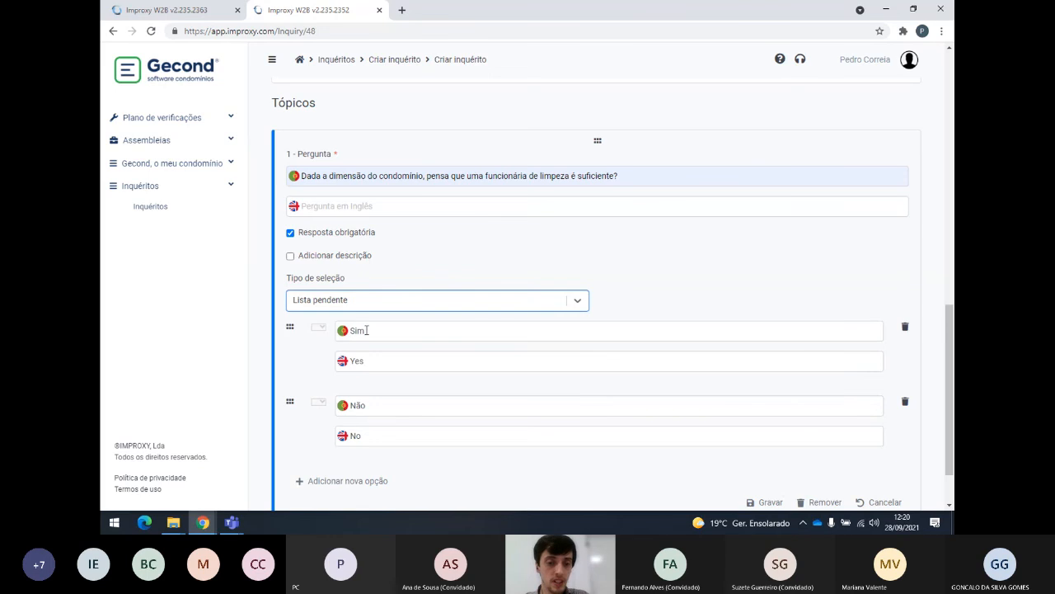
pyautogui.scroll(-1, 335, 337)
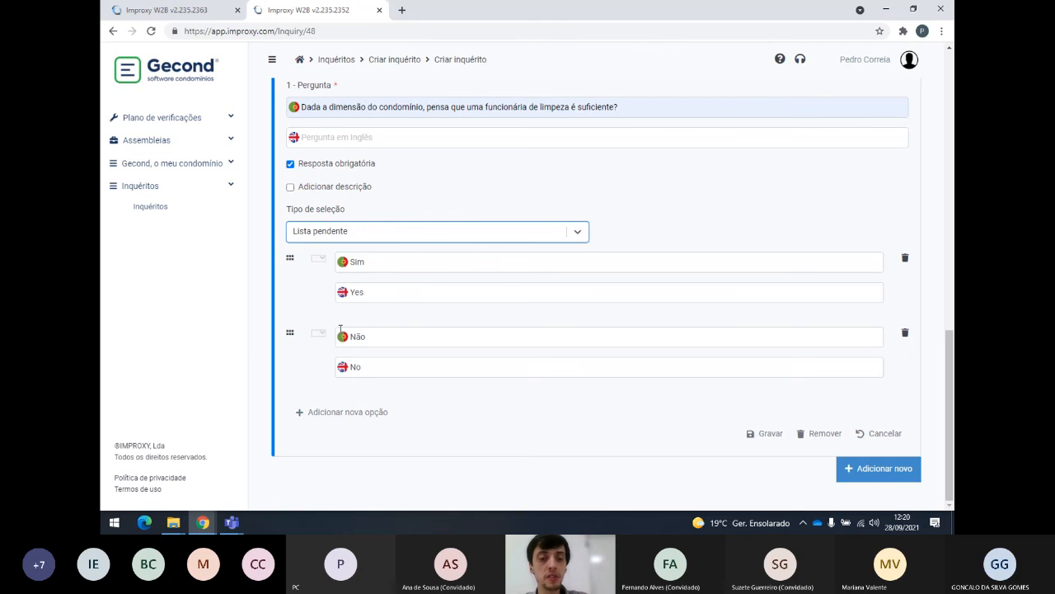
pyautogui.click(565, 232)
pyautogui.click(467, 256)
pyautogui.click(602, 232)
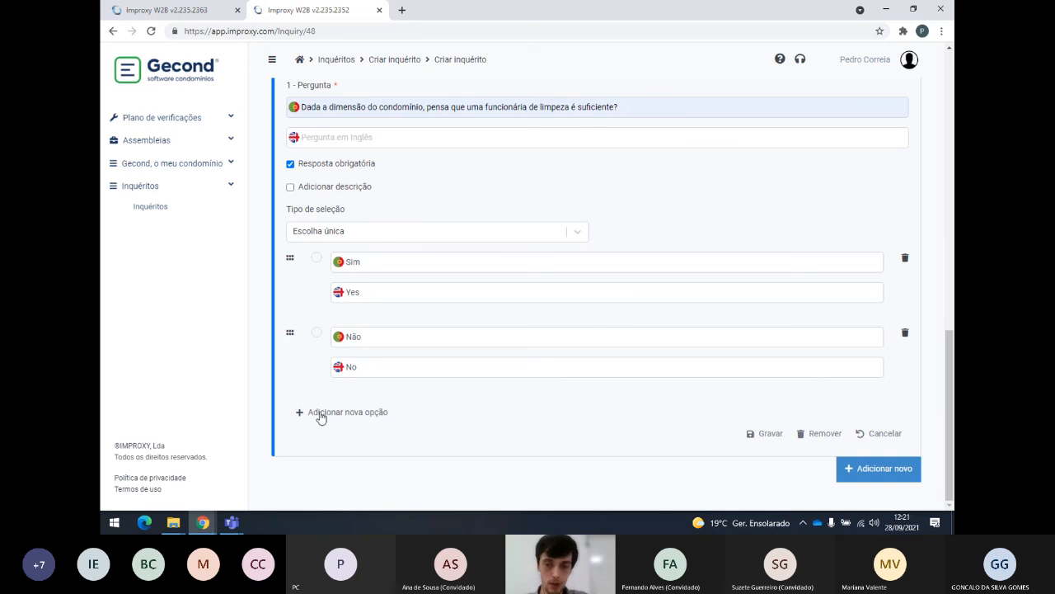
pyautogui.click(772, 435)
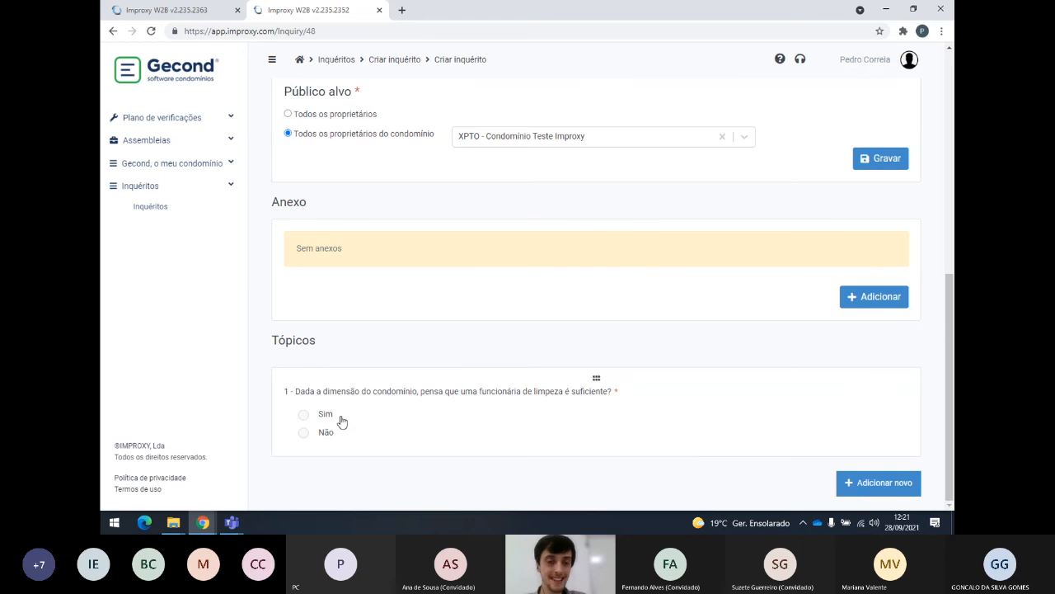
# Add choice question 2 with the weekly cleaning frequency wording, set to Escolha múltipla.
pyautogui.click(870, 493)
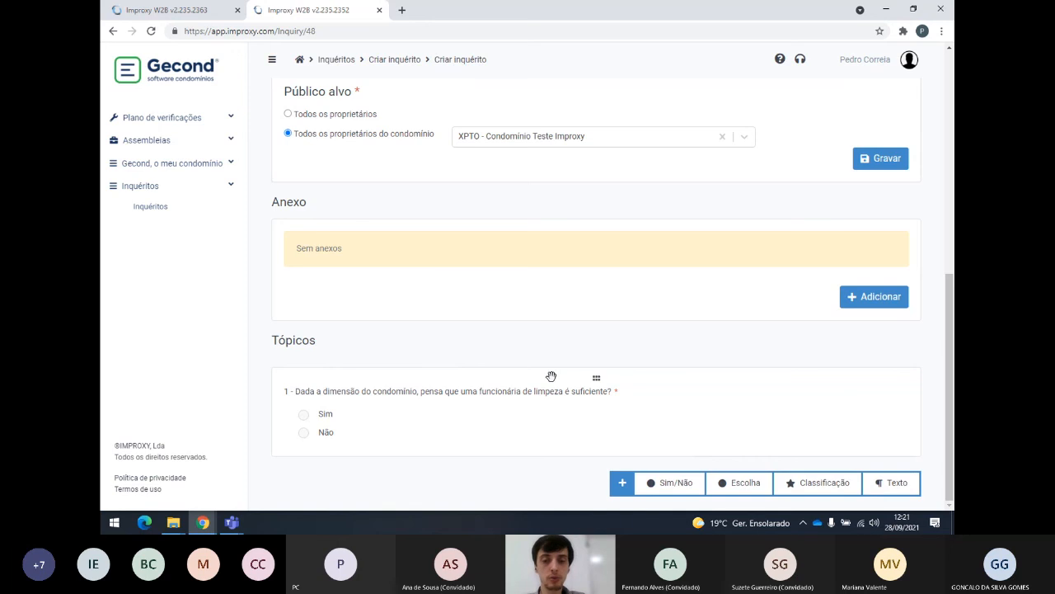
pyautogui.click(745, 483)
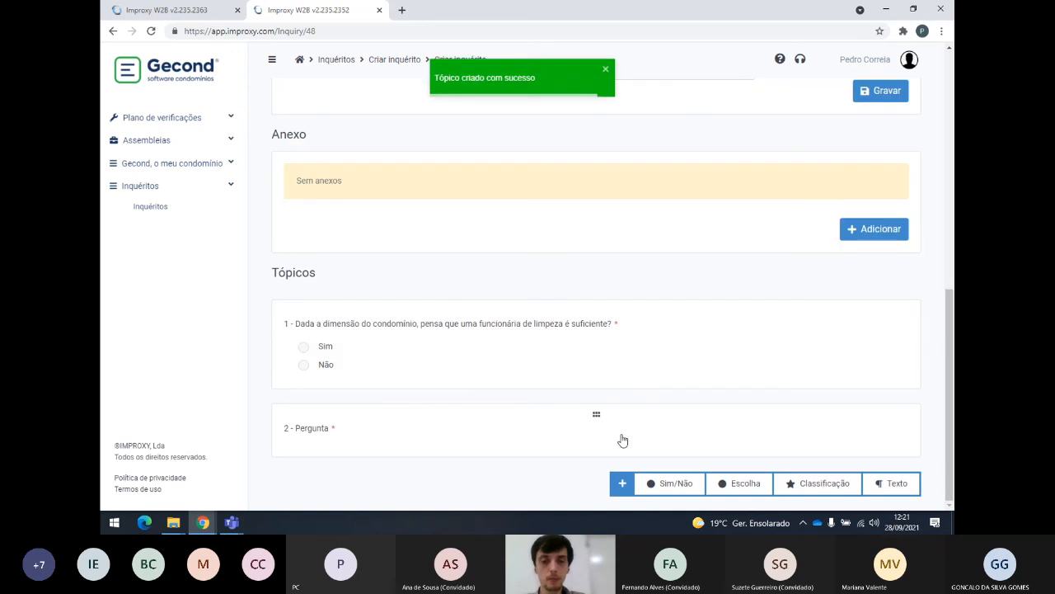
pyautogui.click(383, 437)
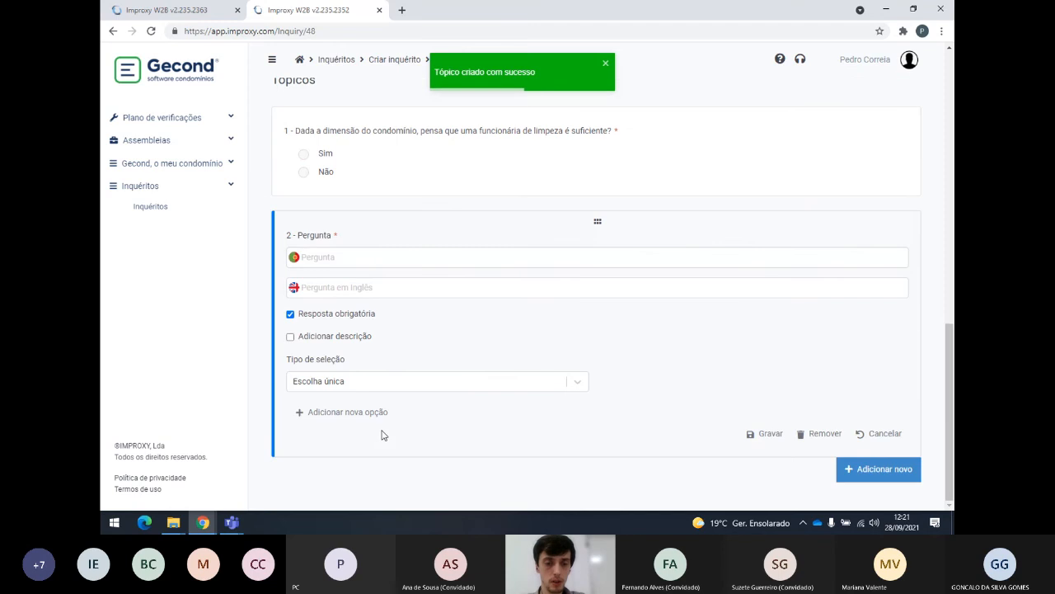
pyautogui.click(370, 256)
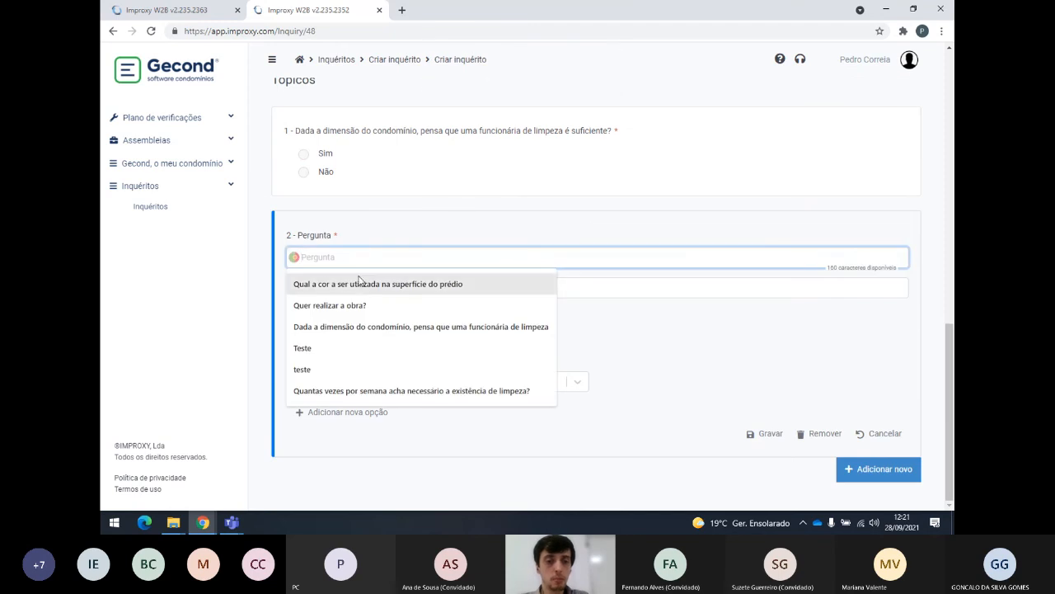
pyautogui.click(371, 392)
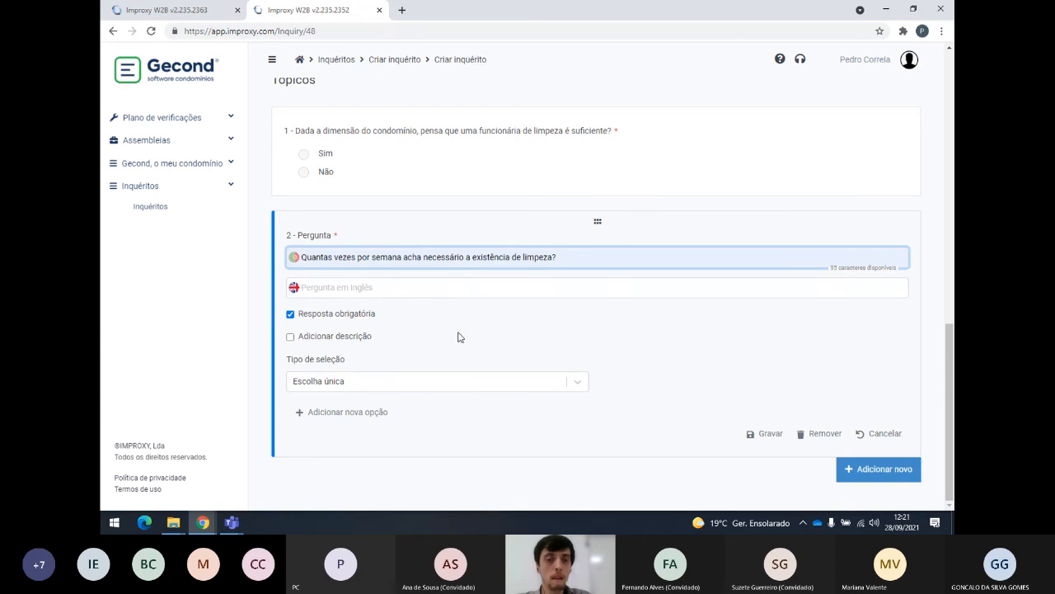
pyautogui.click(577, 382)
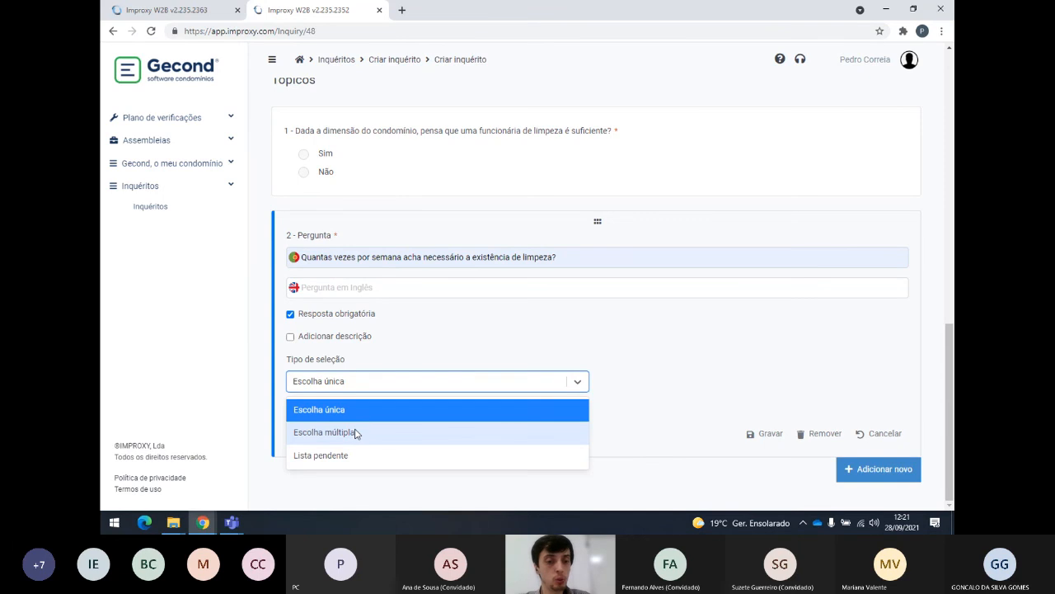
pyautogui.click(345, 432)
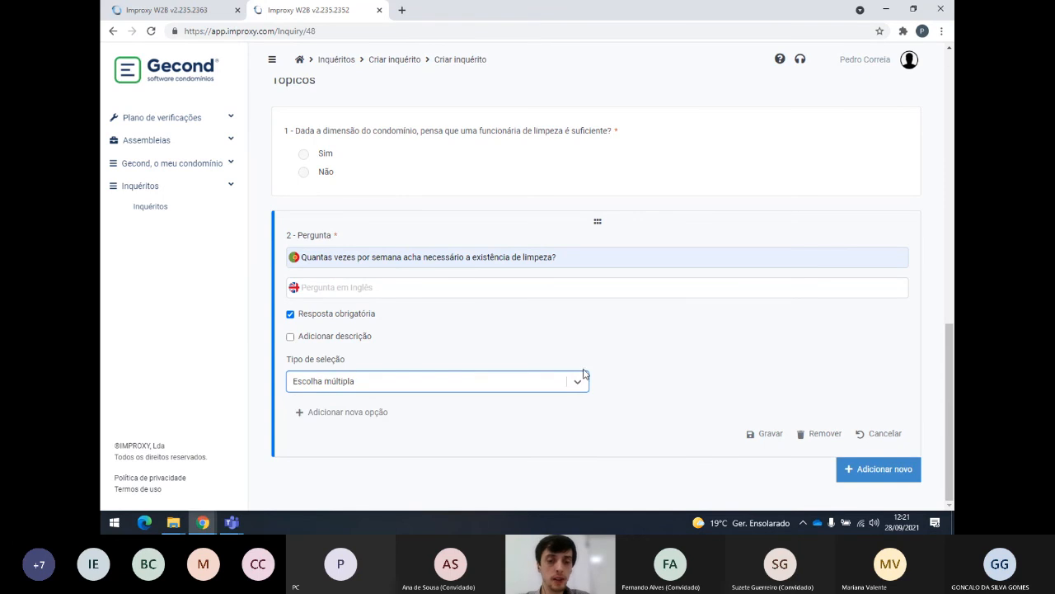
pyautogui.click(624, 372)
# Add five answer options: 1, 2, 3, 4 and 5.
pyautogui.scroll(-1, 610, 367)
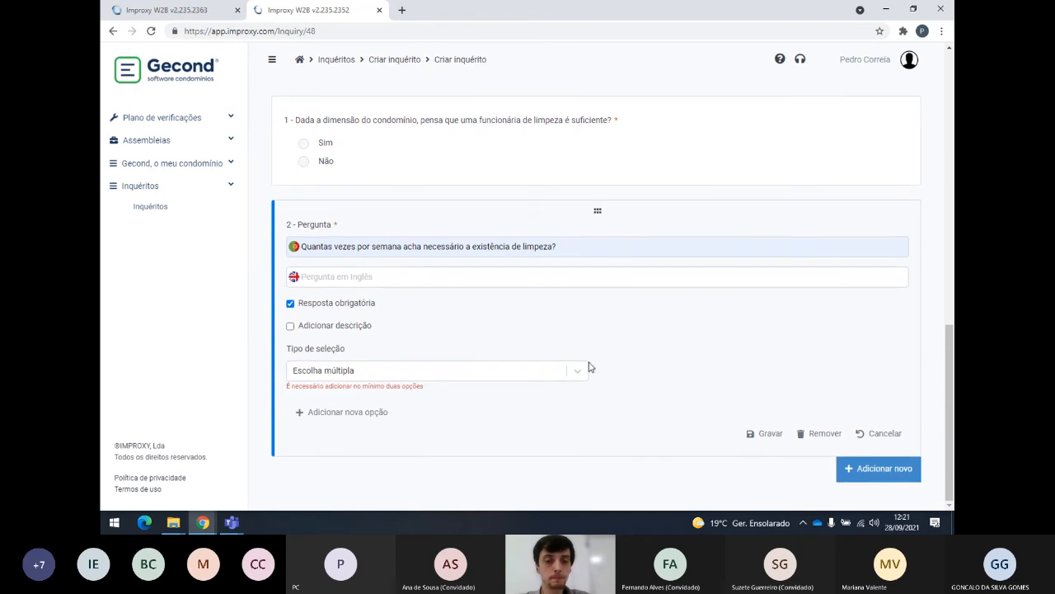
pyautogui.click(328, 412)
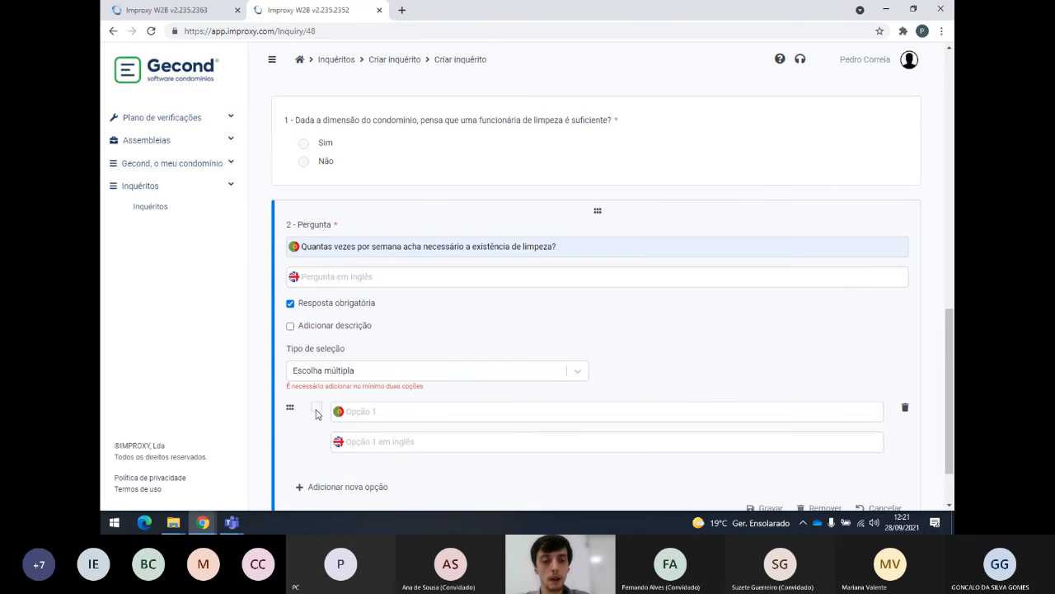
pyautogui.click(360, 413)
pyautogui.write('1')
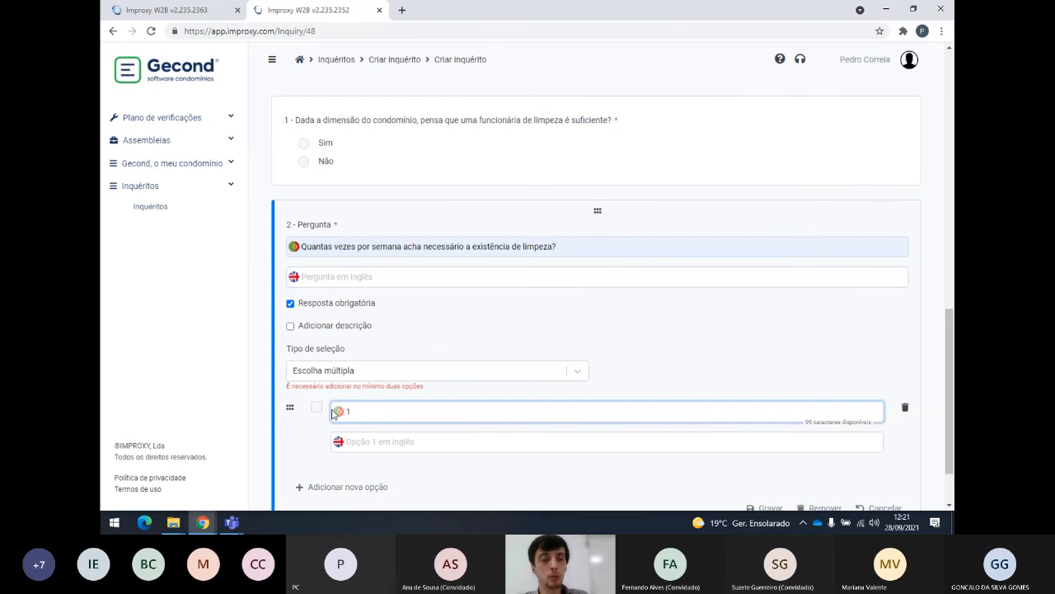
pyautogui.click(345, 488)
pyautogui.click(367, 475)
pyautogui.scroll(-2, 368, 461)
pyautogui.write('2')
pyautogui.click(354, 432)
pyautogui.click(367, 432)
pyautogui.write('3')
pyautogui.scroll(-1, 367, 431)
pyautogui.click(353, 413)
pyautogui.click(368, 411)
pyautogui.write('4')
pyautogui.click(346, 487)
pyautogui.scroll(-2, 369, 361)
pyautogui.click(370, 336)
pyautogui.write('5')
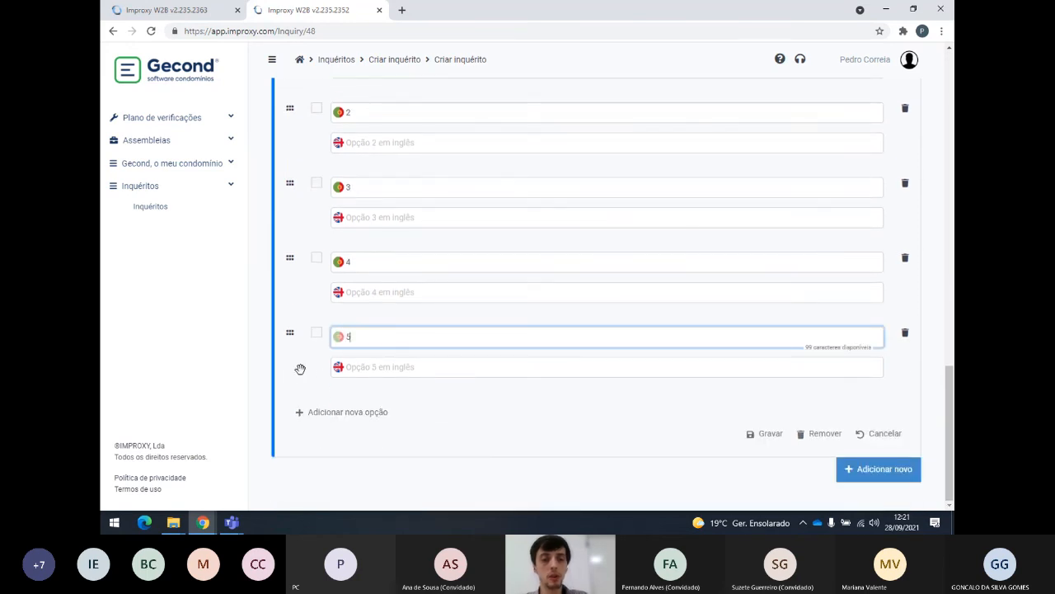
# Save question 2 with its five options.
pyautogui.scroll(5, 391, 371)
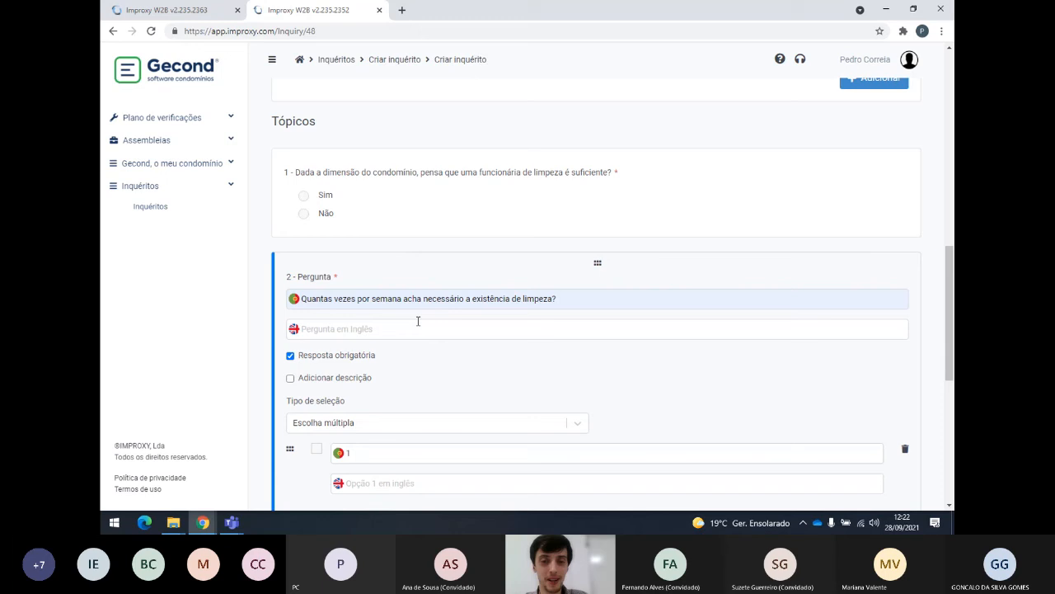
pyautogui.scroll(-5, 426, 328)
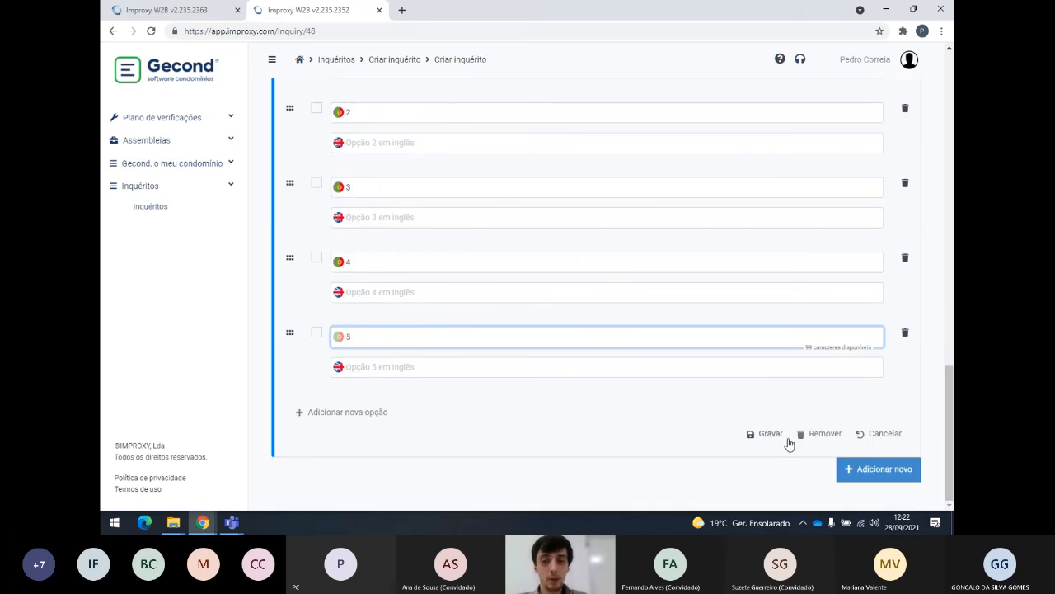
pyautogui.scroll(3, 432, 261)
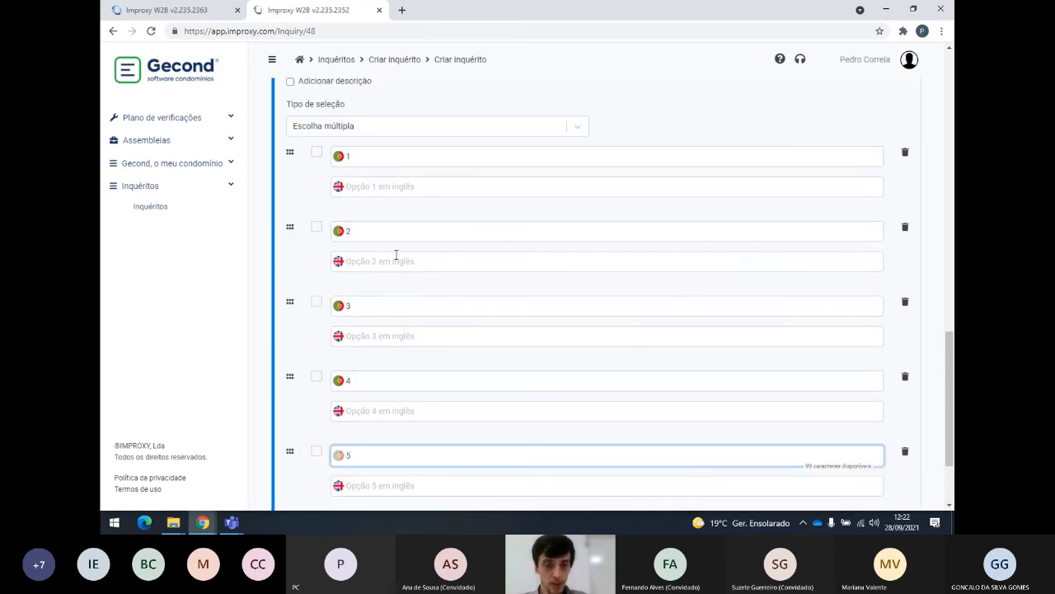
pyautogui.scroll(-3, 405, 291)
pyautogui.click(767, 436)
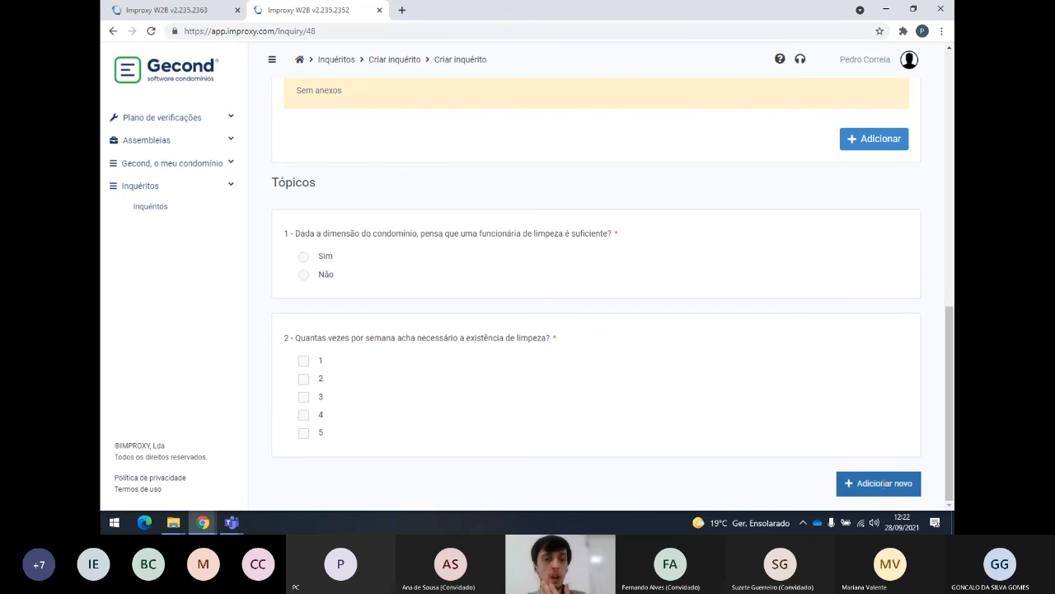
# Add choice question 3 worded 'Teste' with a Lista pendente (drop-down) selection type.
pyautogui.click(883, 484)
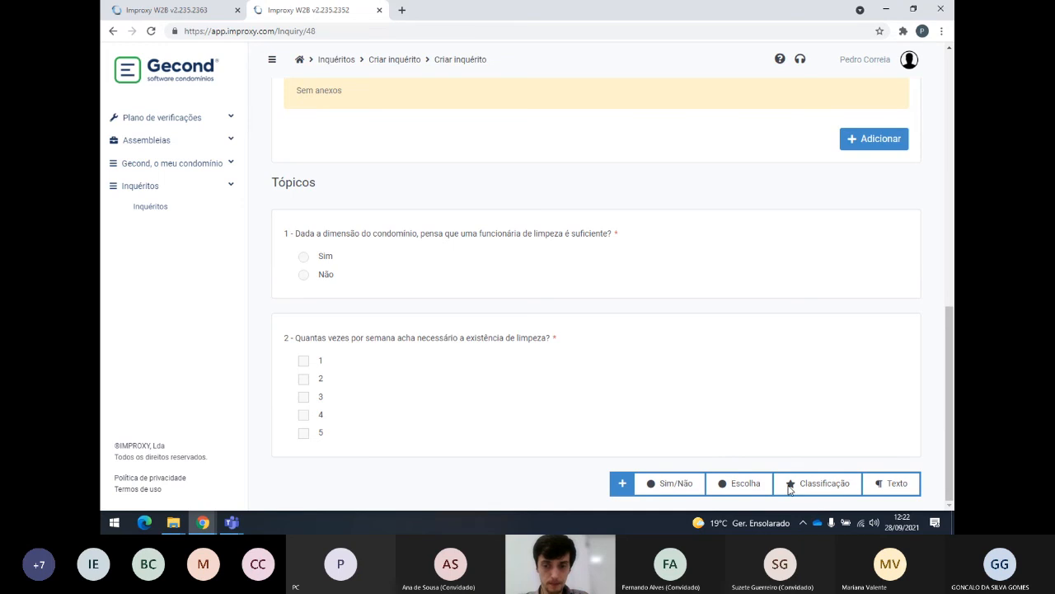
pyautogui.click(742, 486)
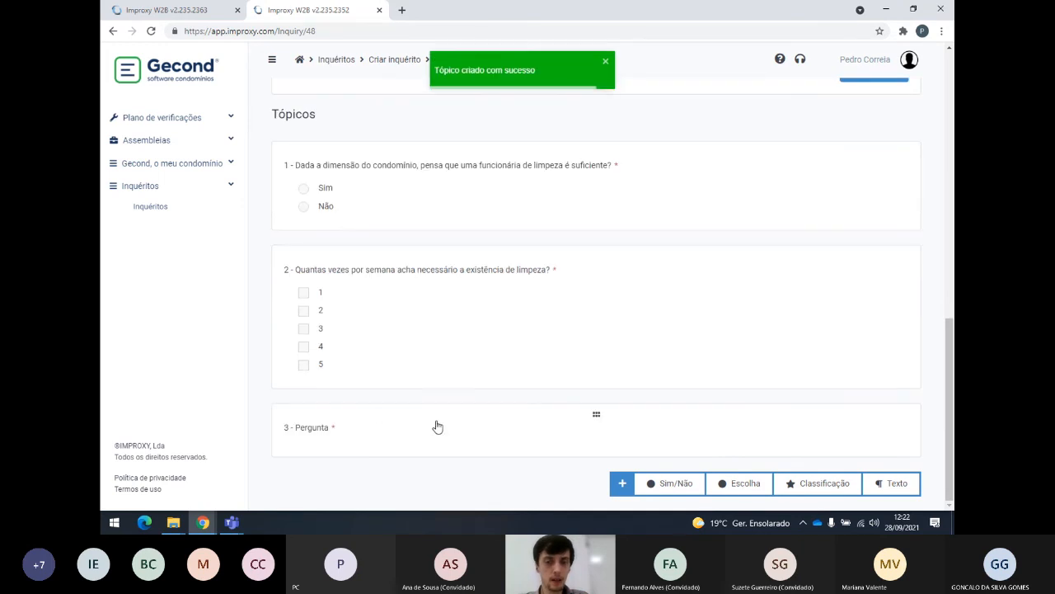
pyautogui.click(393, 430)
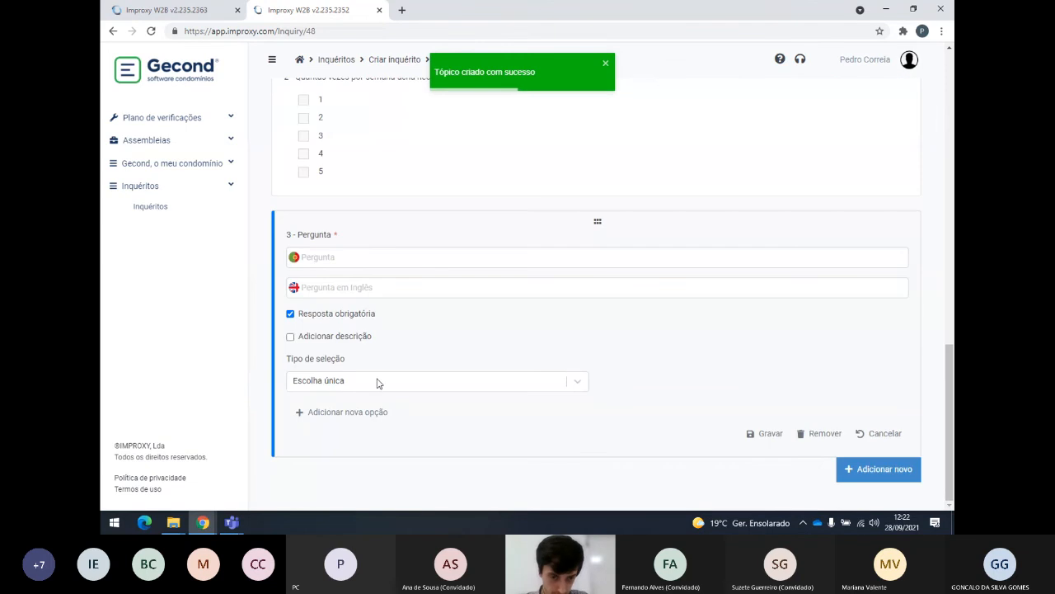
pyautogui.click(343, 257)
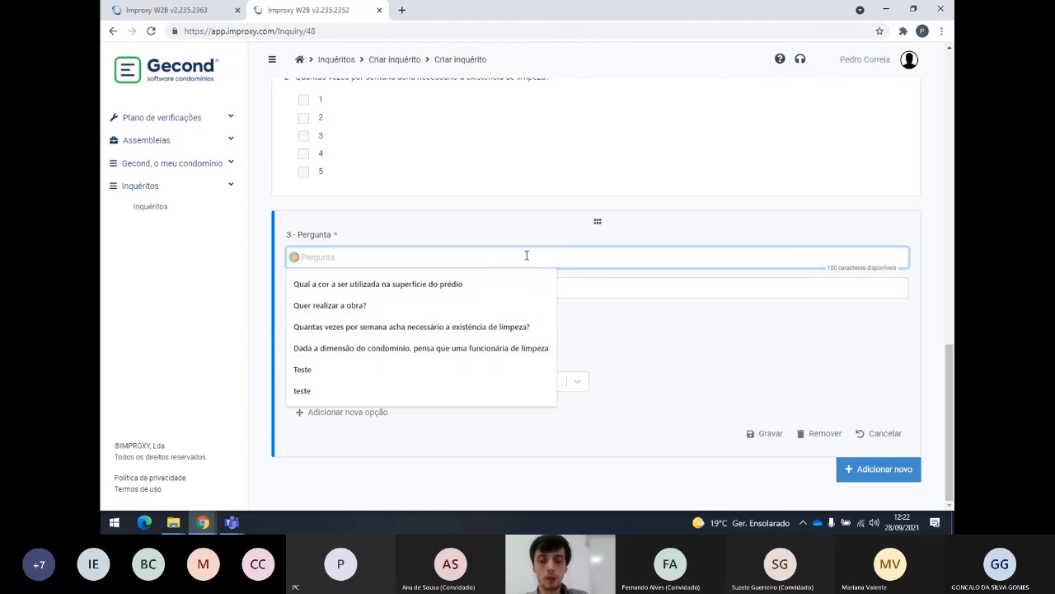
pyautogui.write('Teste')
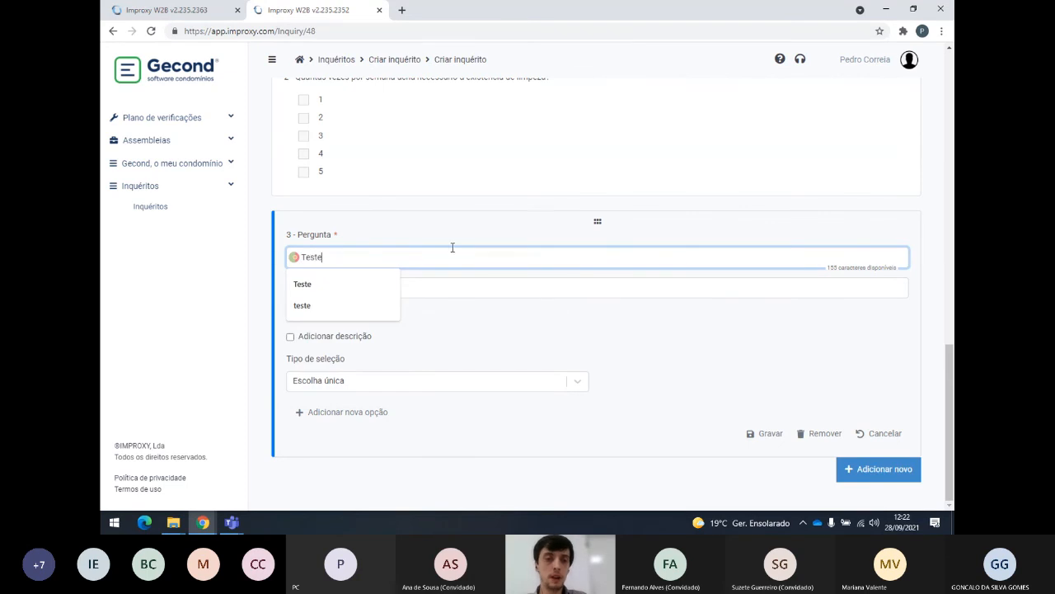
pyautogui.click(505, 353)
pyautogui.scroll(2, 487, 289)
pyautogui.scroll(-1, 466, 247)
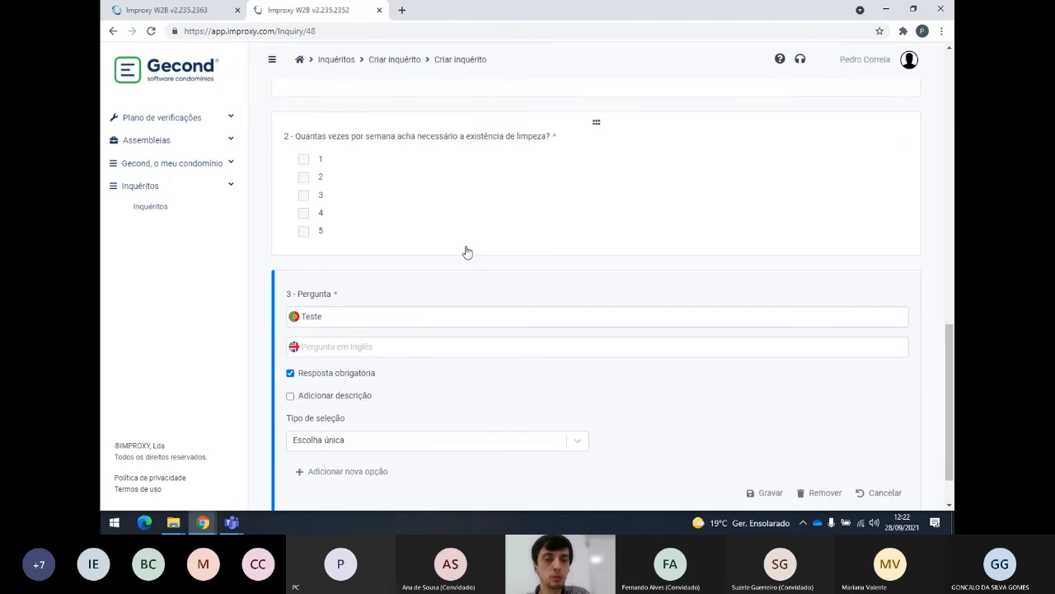
pyautogui.scroll(-1, 419, 326)
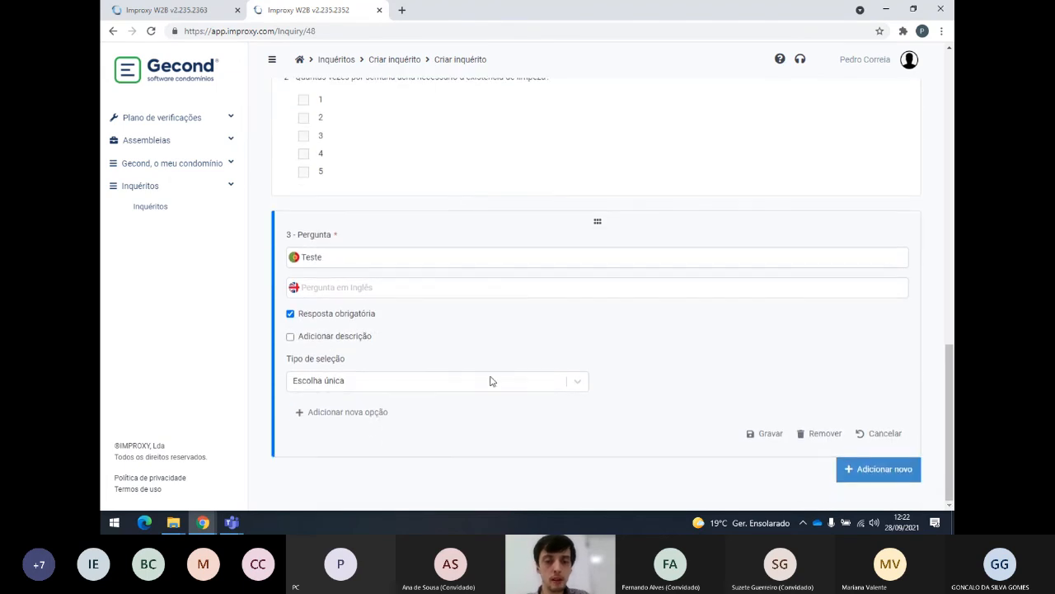
pyautogui.click(574, 382)
pyautogui.click(314, 458)
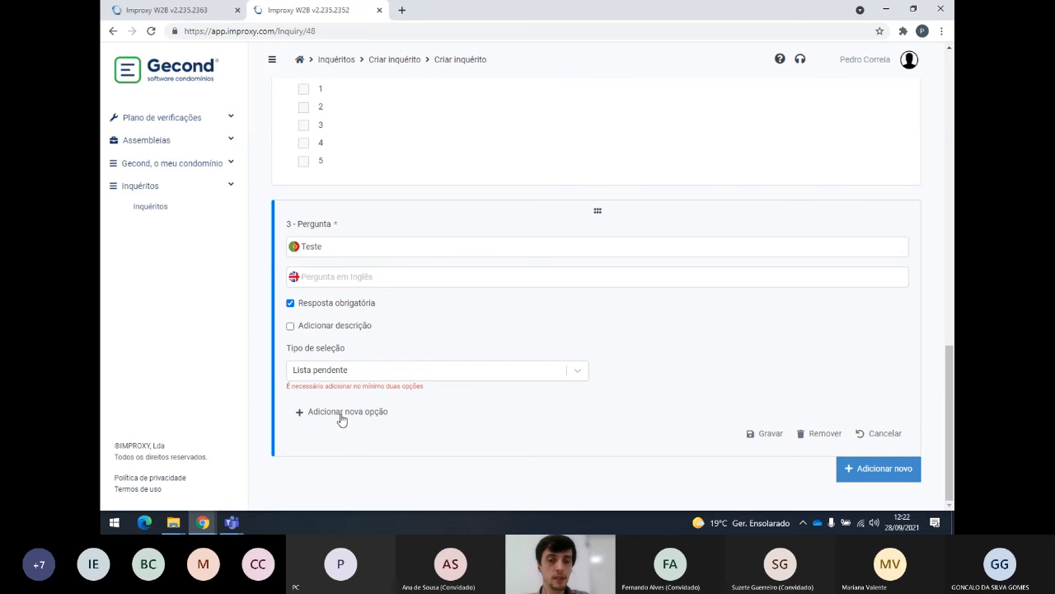
# Add the first two drop-down options, Teste A and Teste B.
pyautogui.click(343, 412)
pyautogui.scroll(-2, 351, 417)
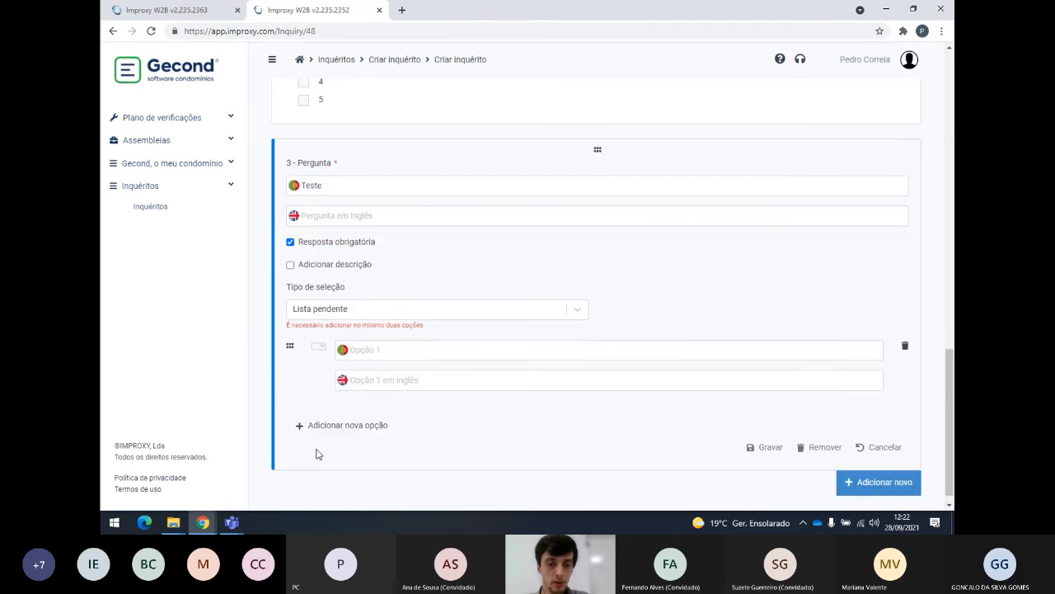
pyautogui.click(354, 415)
pyautogui.click(385, 326)
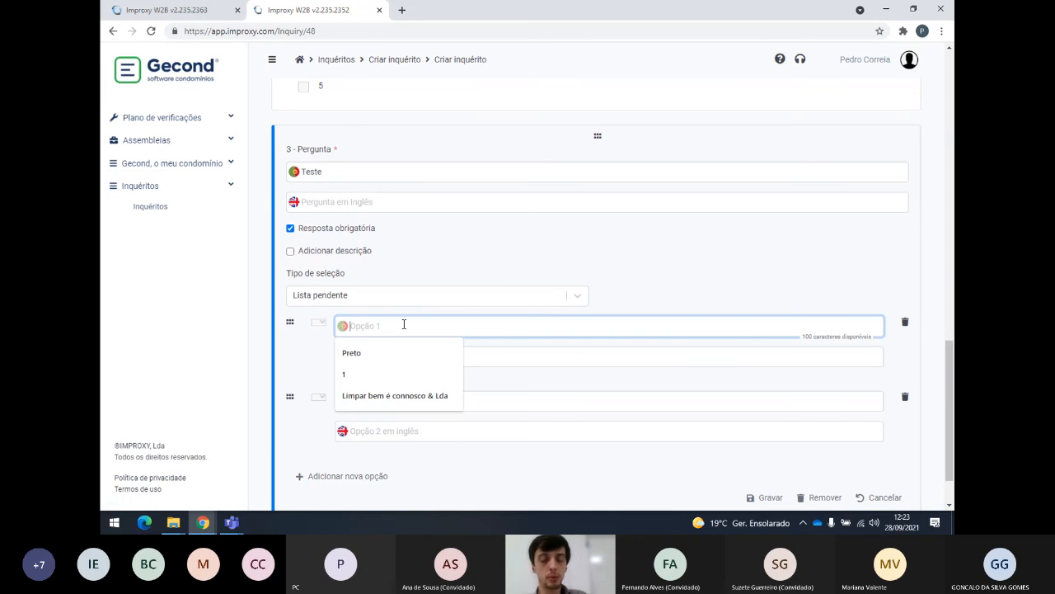
pyautogui.write('Te')
pyautogui.press('BackSpace')
pyautogui.press('BackSpace')
pyautogui.write('Teste A')
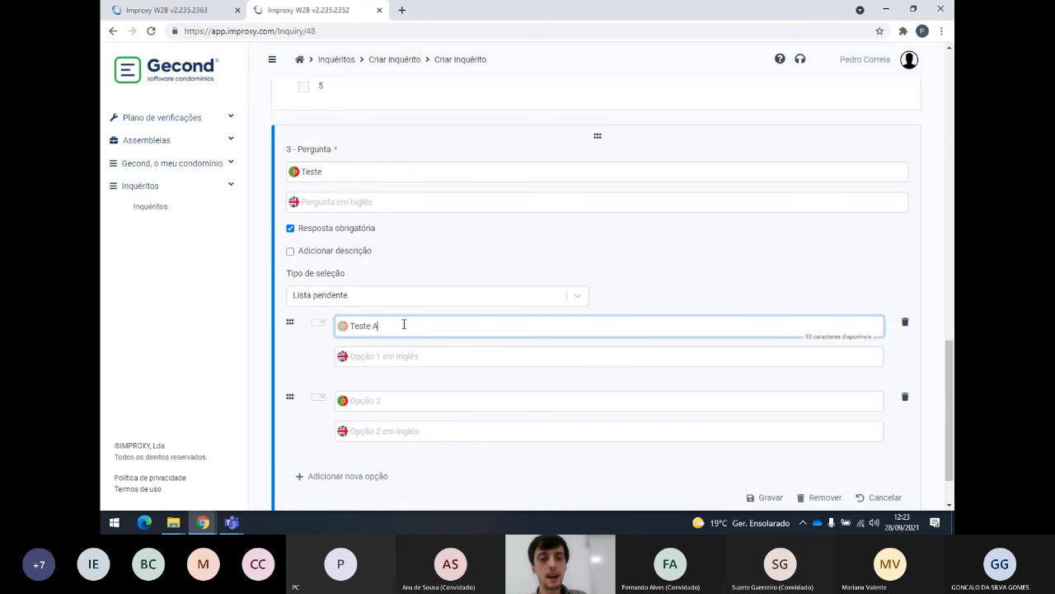
pyautogui.click(385, 398)
pyautogui.write('Teste B')
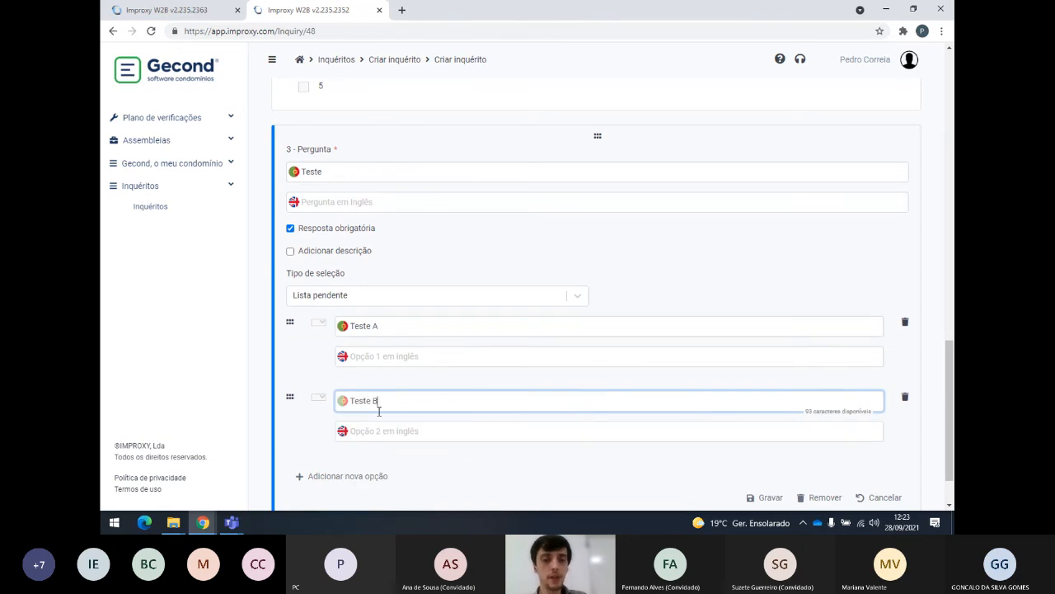
# Add options Teste C and Teste D, then save question 3.
pyautogui.click(360, 478)
pyautogui.scroll(-2, 370, 443)
pyautogui.click(388, 345)
pyautogui.write('Teste C')
pyautogui.click(354, 411)
pyautogui.click(374, 410)
pyautogui.write('Teste D')
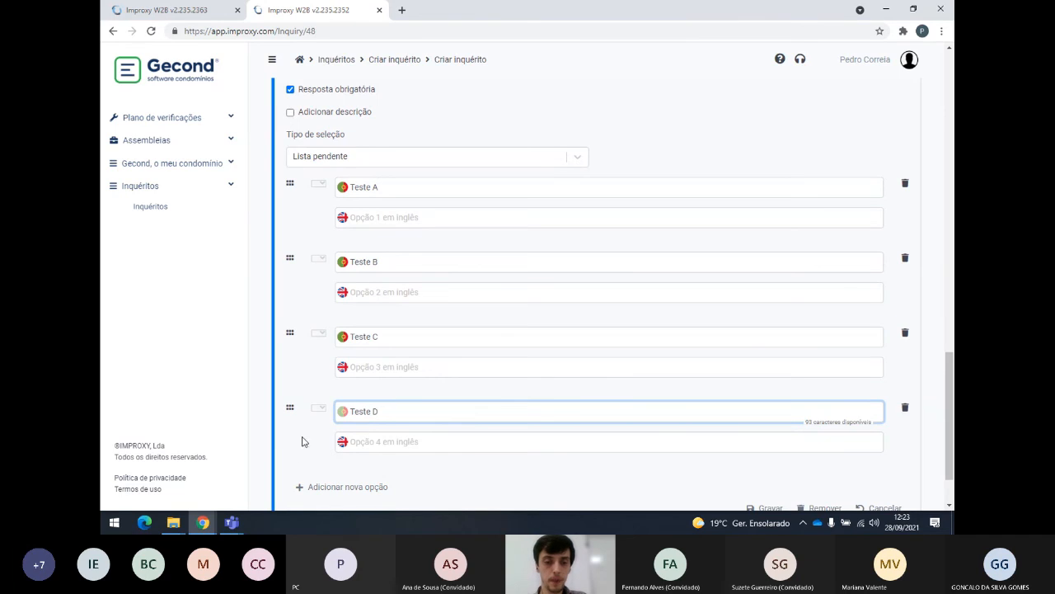
pyautogui.scroll(-1, 302, 441)
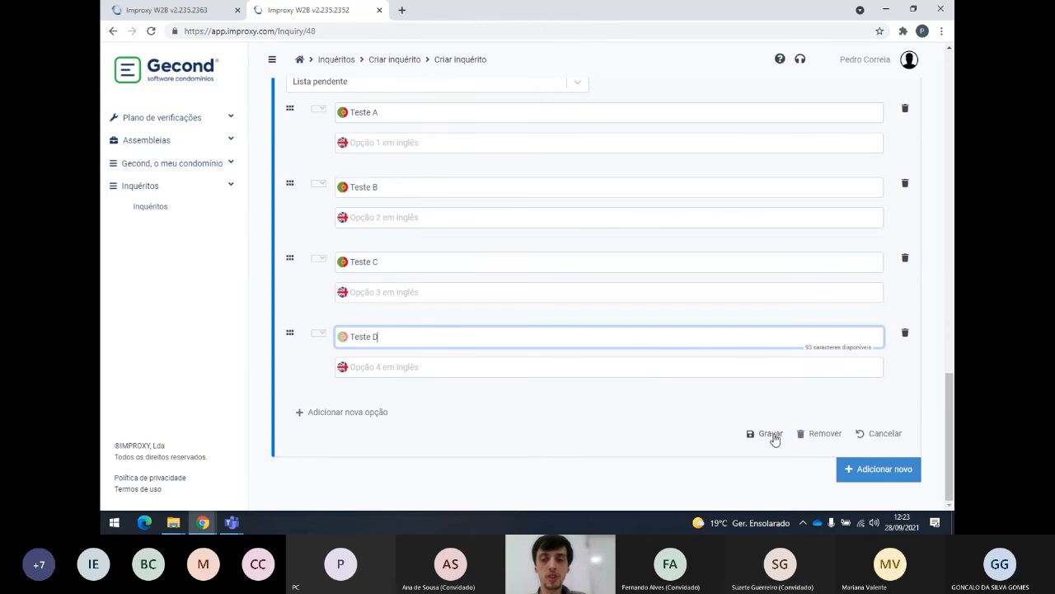
pyautogui.click(770, 433)
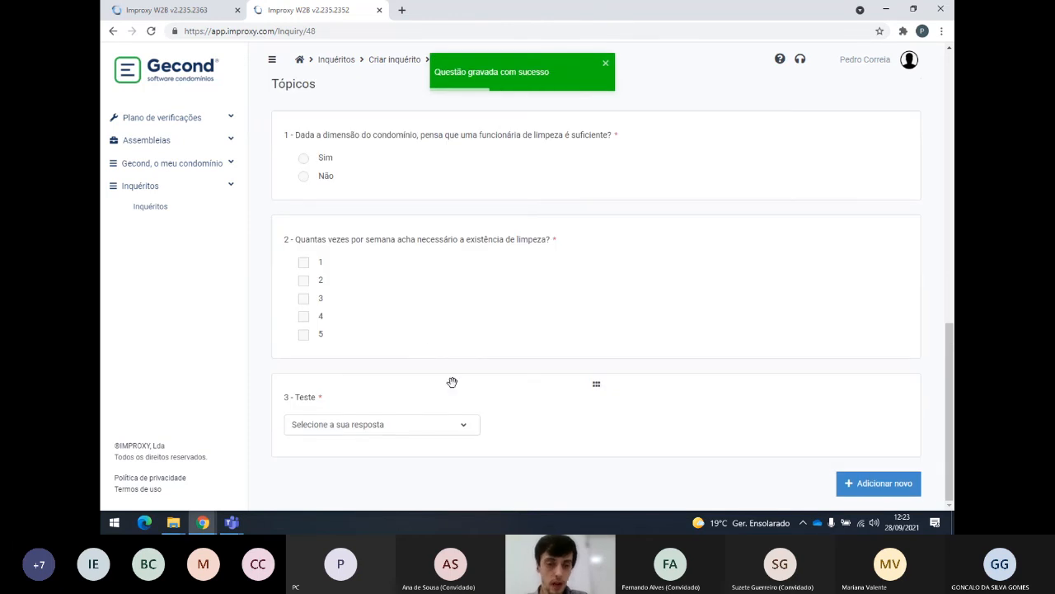
# Recheck and re-save question 3, then add a new rating question.
pyautogui.click(464, 427)
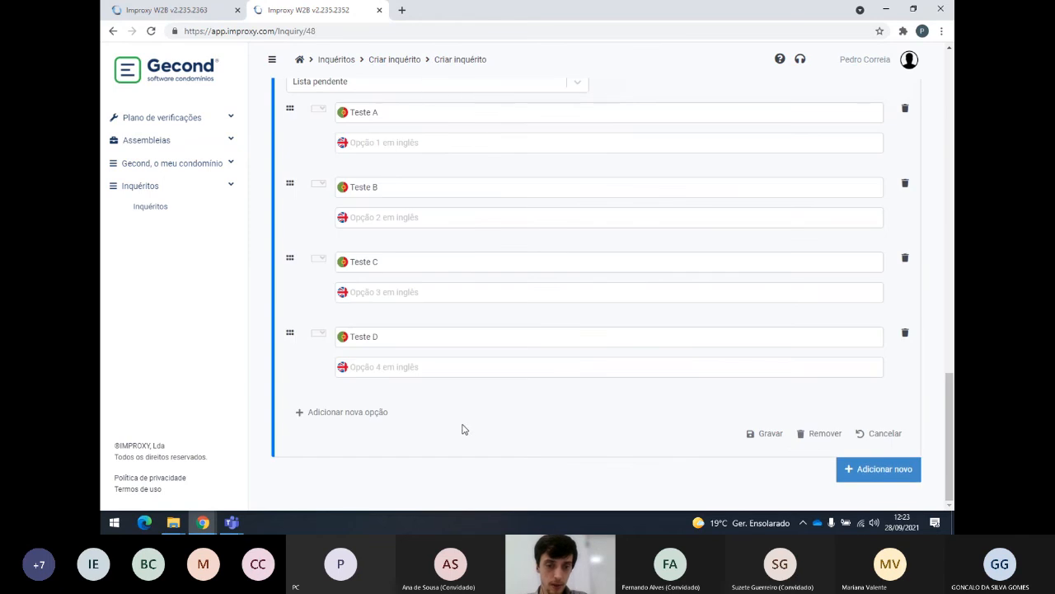
pyautogui.click(771, 433)
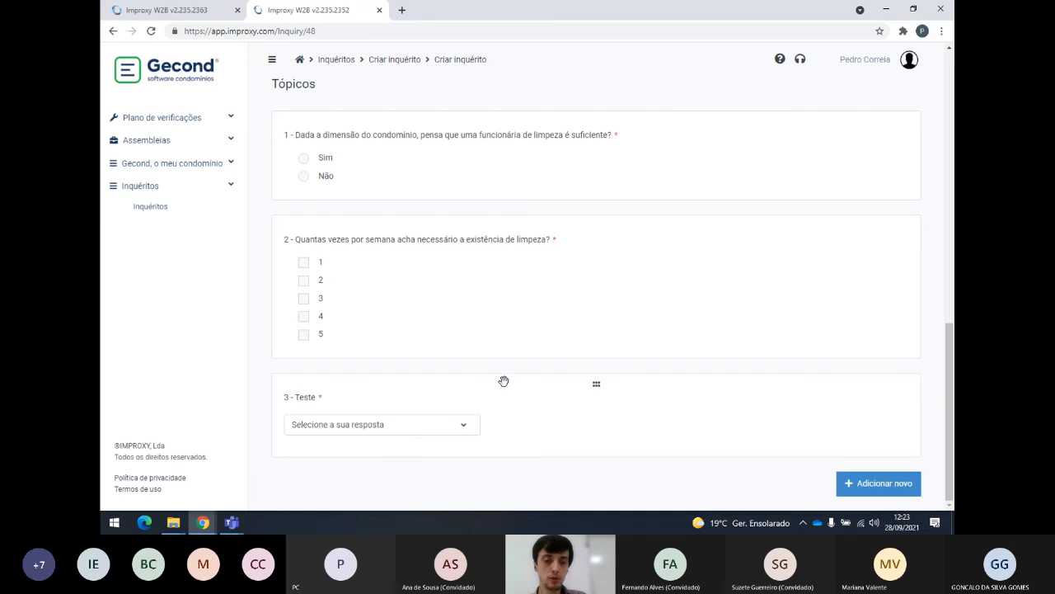
pyautogui.click(875, 484)
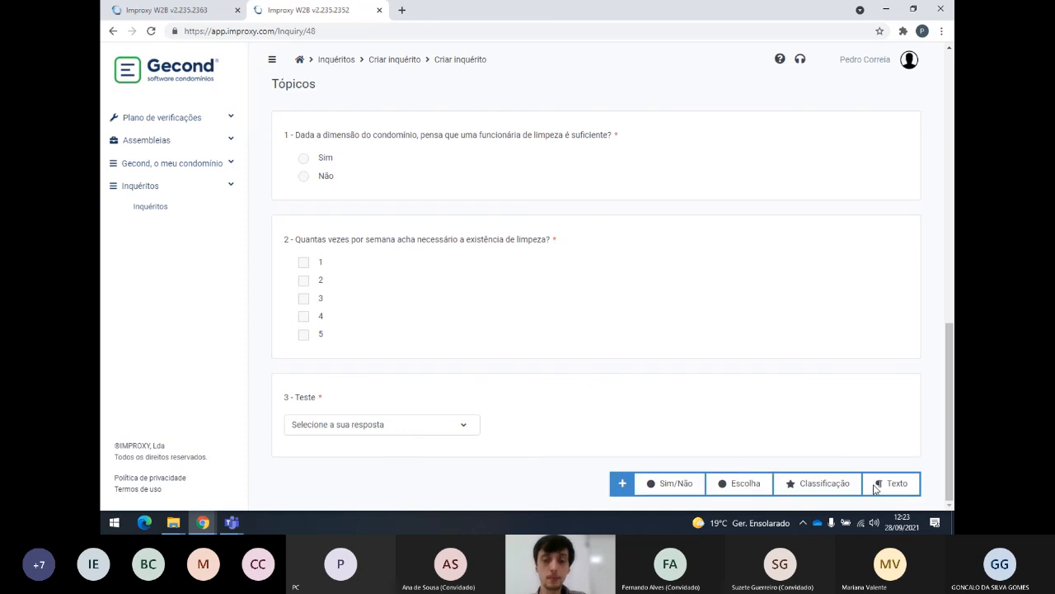
pyautogui.click(823, 484)
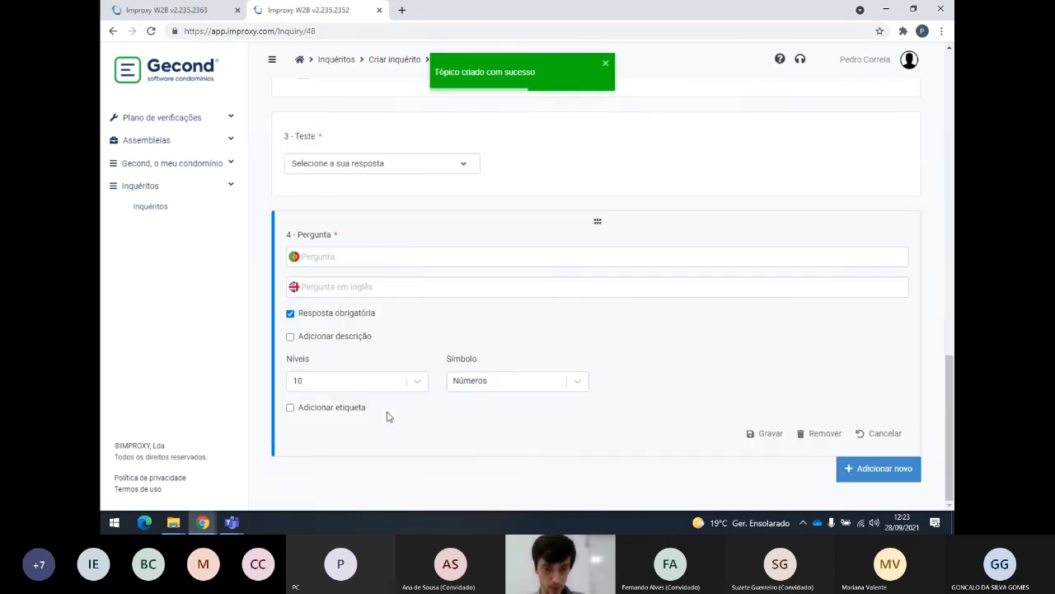
# Word question 4 'Como considera o desempenho da funcionária de limpe…'.
pyautogui.click(411, 260)
pyautogui.write('Q')
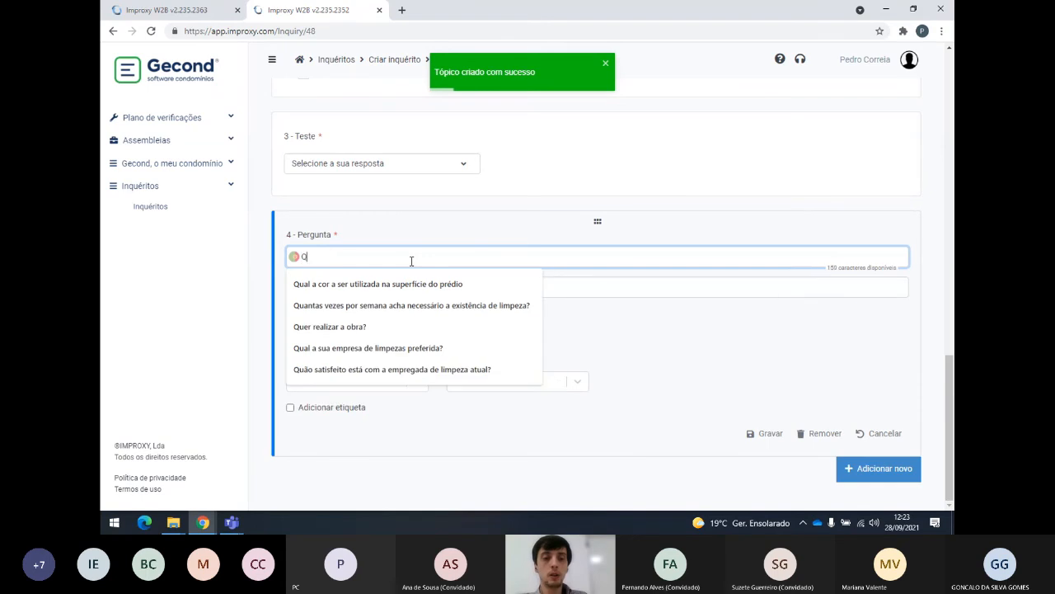
pyautogui.write('ual a s')
pyautogui.press('BackSpace')
pyautogui.press('BackSpace')
pyautogui.press('BackSpace')
pyautogui.press('BackSpace')
pyautogui.press('BackSpace')
pyautogui.press('BackSpace')
pyautogui.press('BackSpace')
pyautogui.write('Como cons')
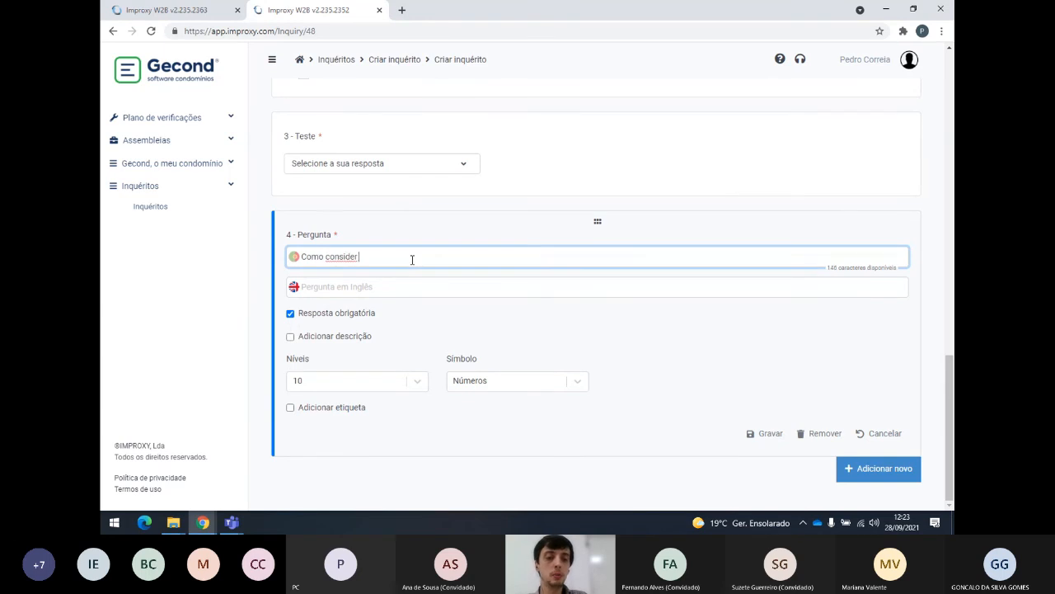
pyautogui.write('idera o desempenho da funcioná')
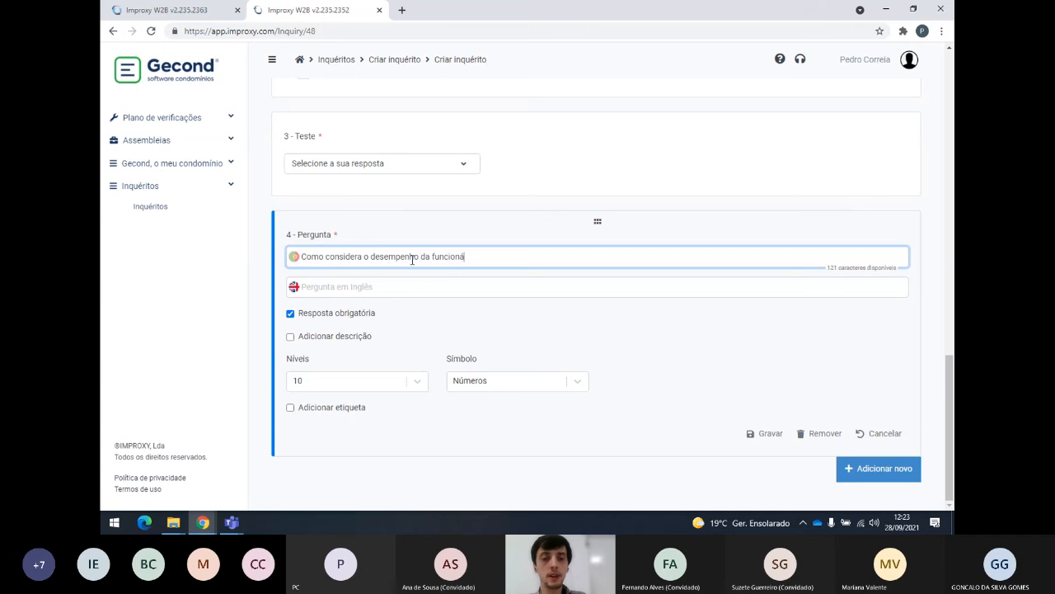
pyautogui.write('ria de limpeza')
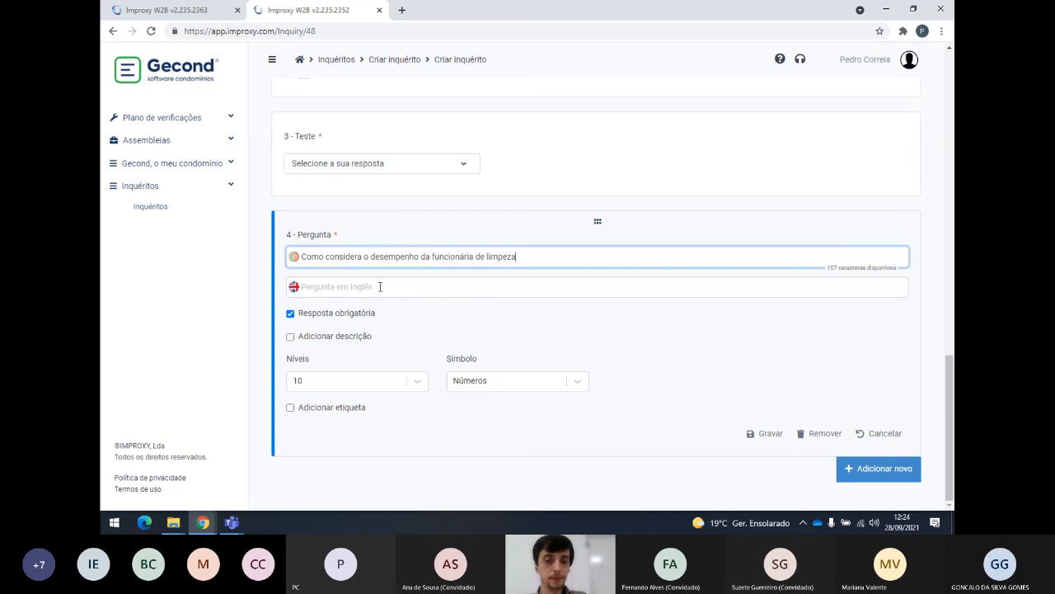
# Set the rating to 5 levels shown as stars (Estrelas).
pyautogui.click(362, 385)
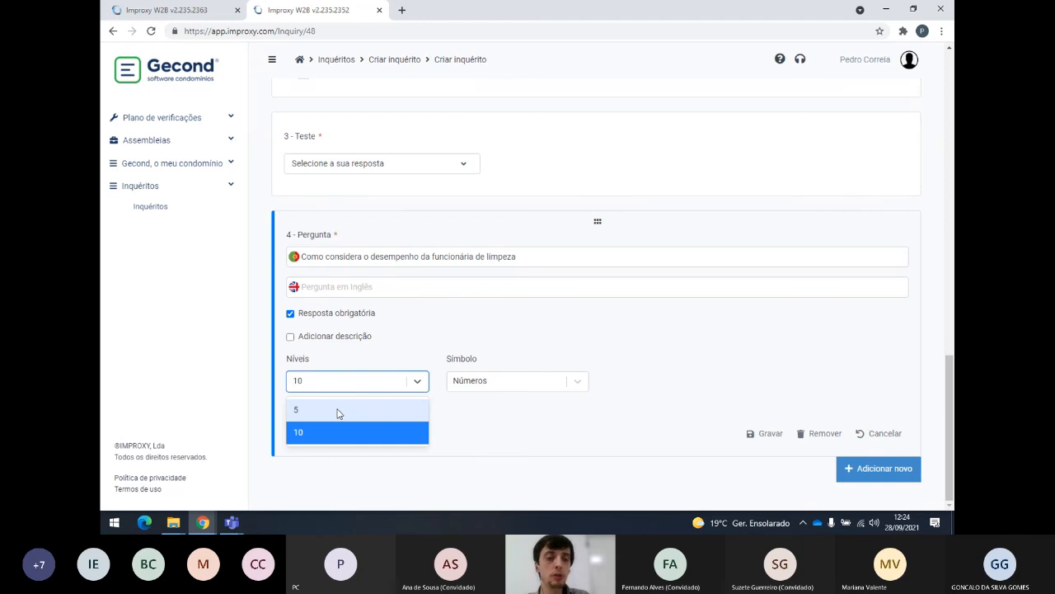
pyautogui.click(484, 380)
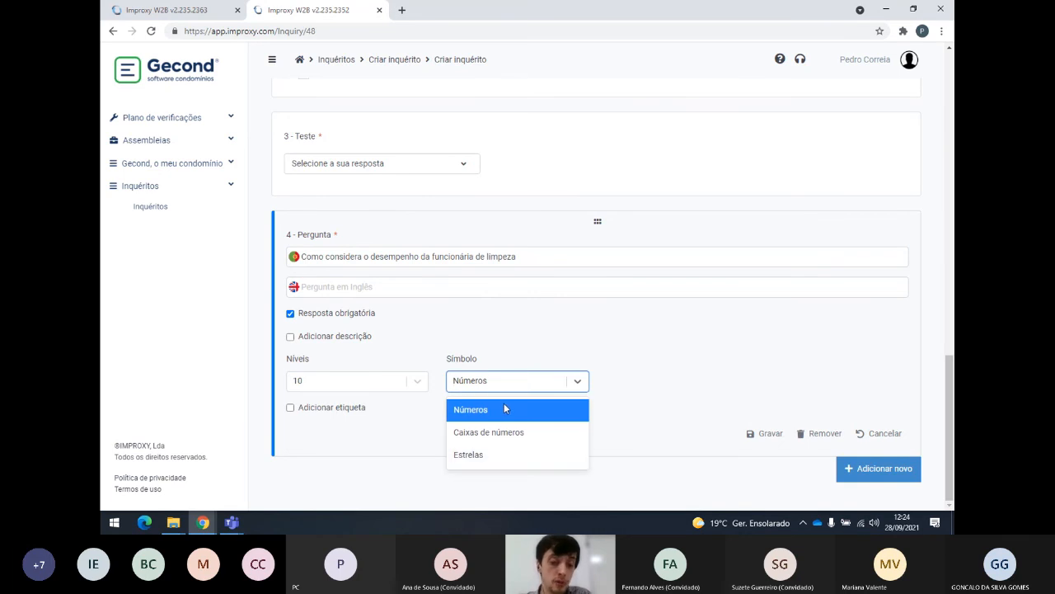
pyautogui.click(691, 375)
pyautogui.click(413, 383)
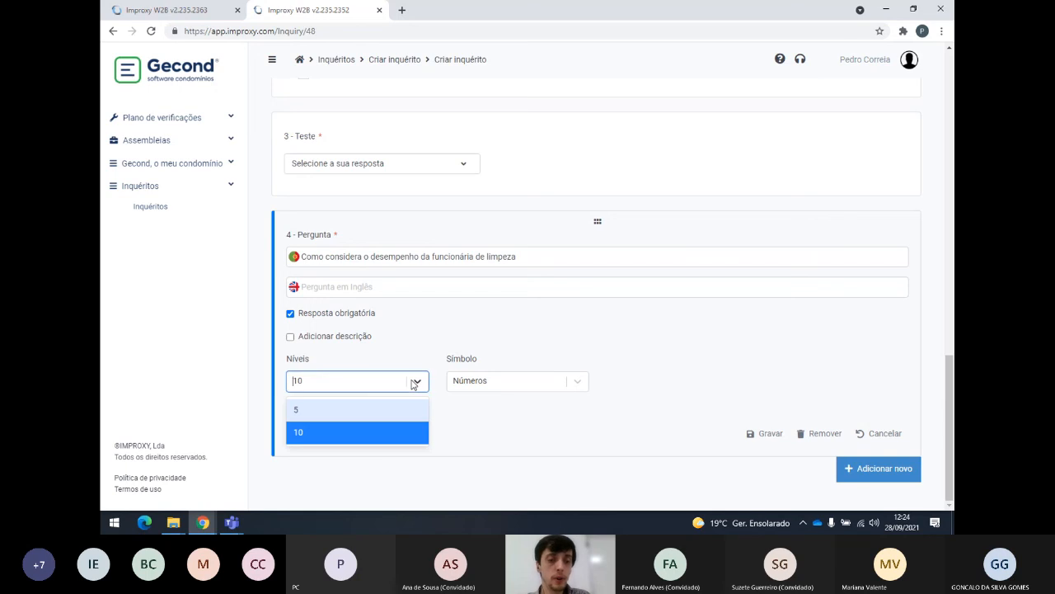
pyautogui.click(357, 410)
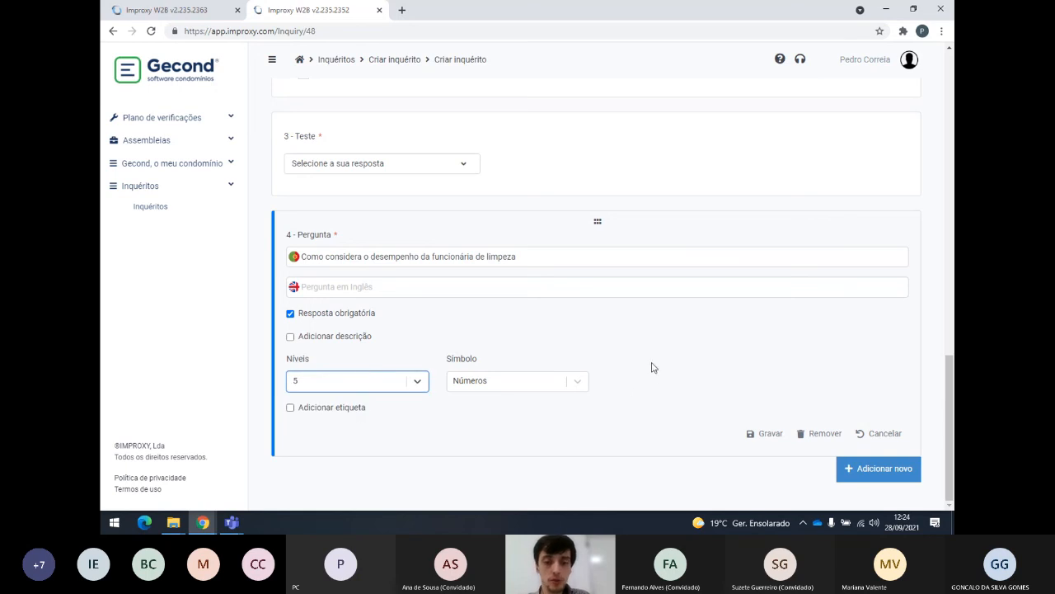
pyautogui.click(583, 386)
pyautogui.click(480, 458)
pyautogui.click(696, 357)
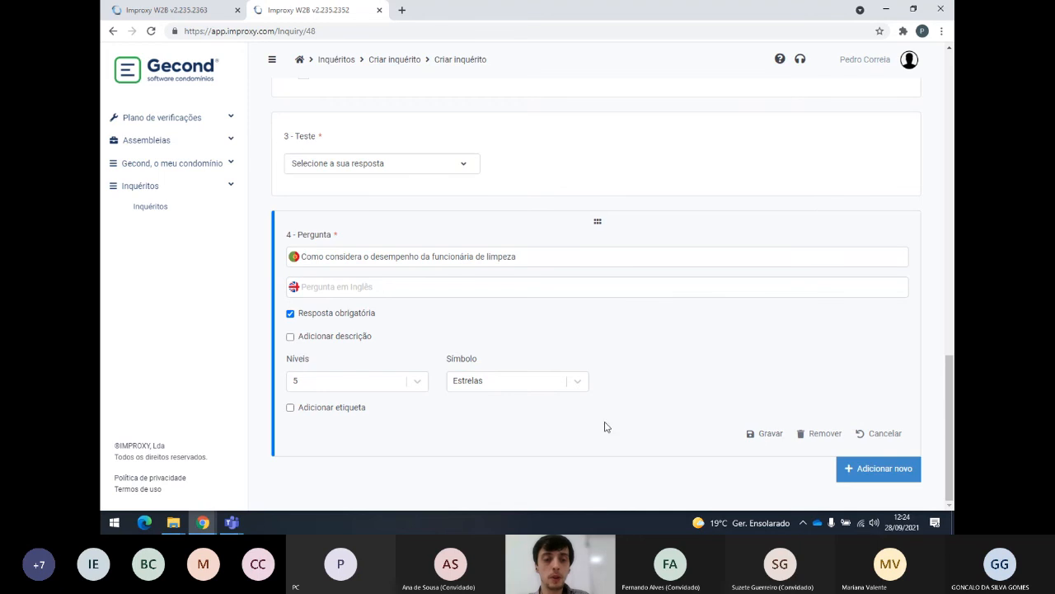
# Leave the rating without Adicionar etiqueta labels and save question 4.
pyautogui.click(290, 407)
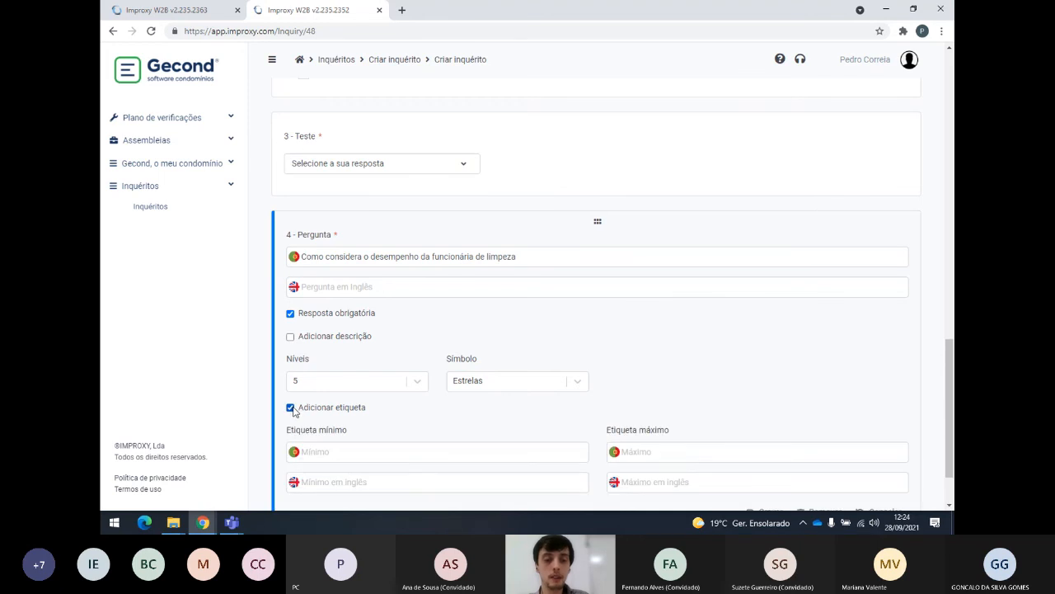
pyautogui.scroll(-1, 385, 386)
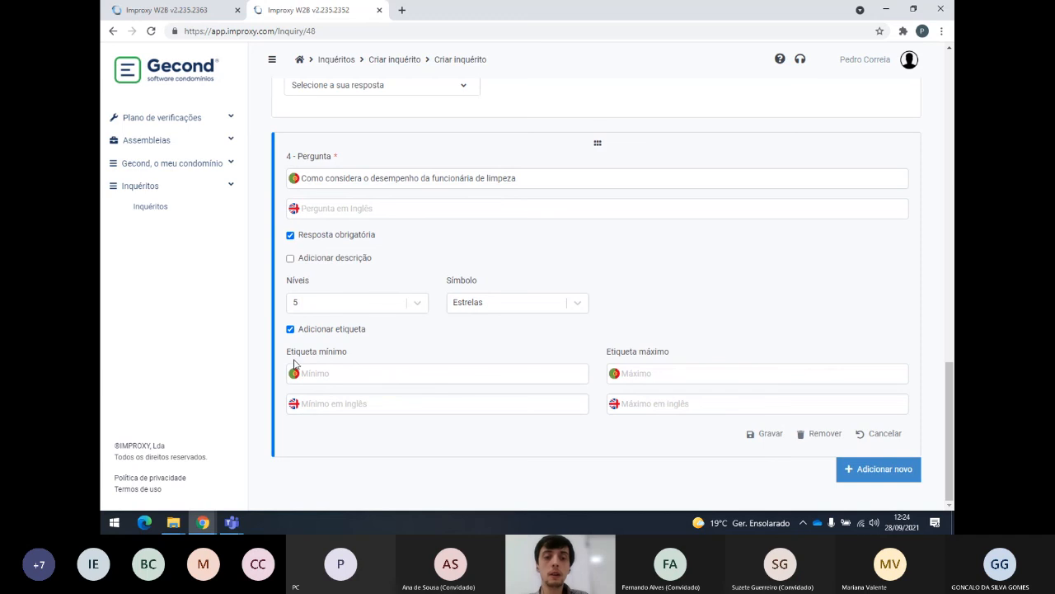
pyautogui.click(290, 330)
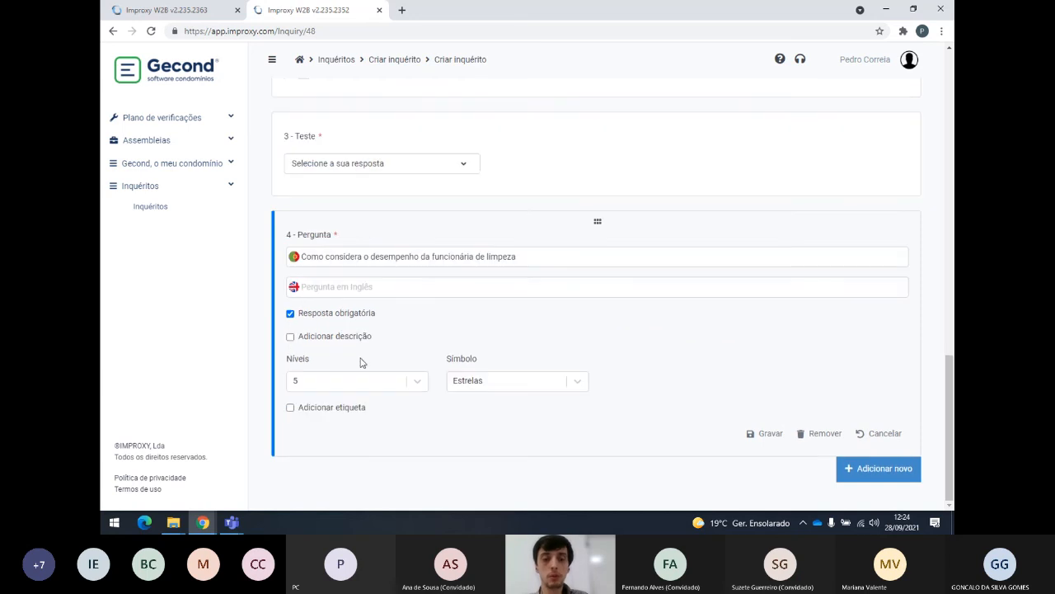
pyautogui.click(771, 434)
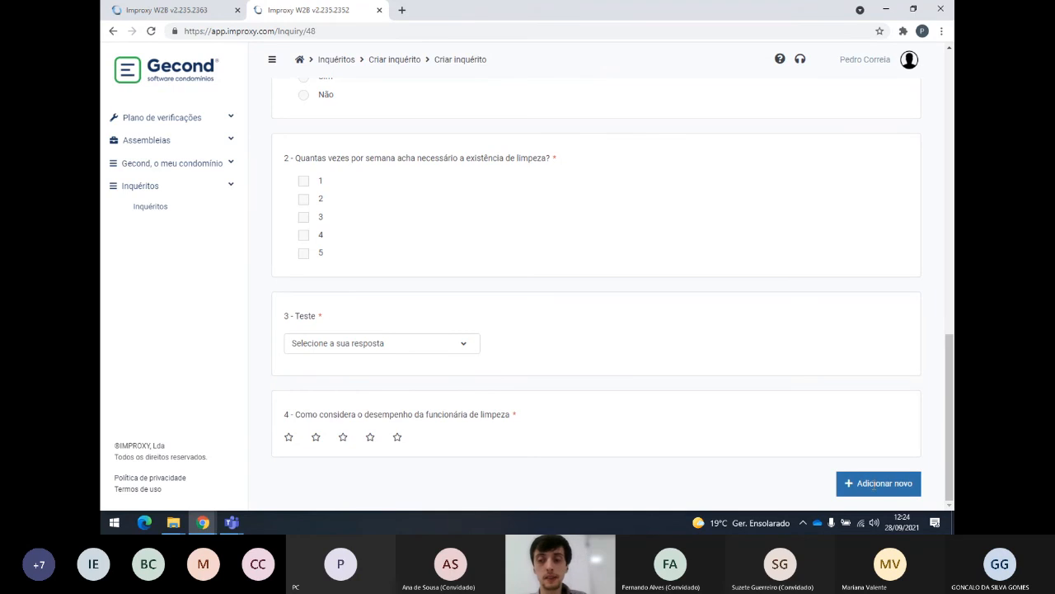
# Add free-text question 5 worded 'Comente alguma situação que tenha apreciado sobre a funciona…'.
pyautogui.click(875, 485)
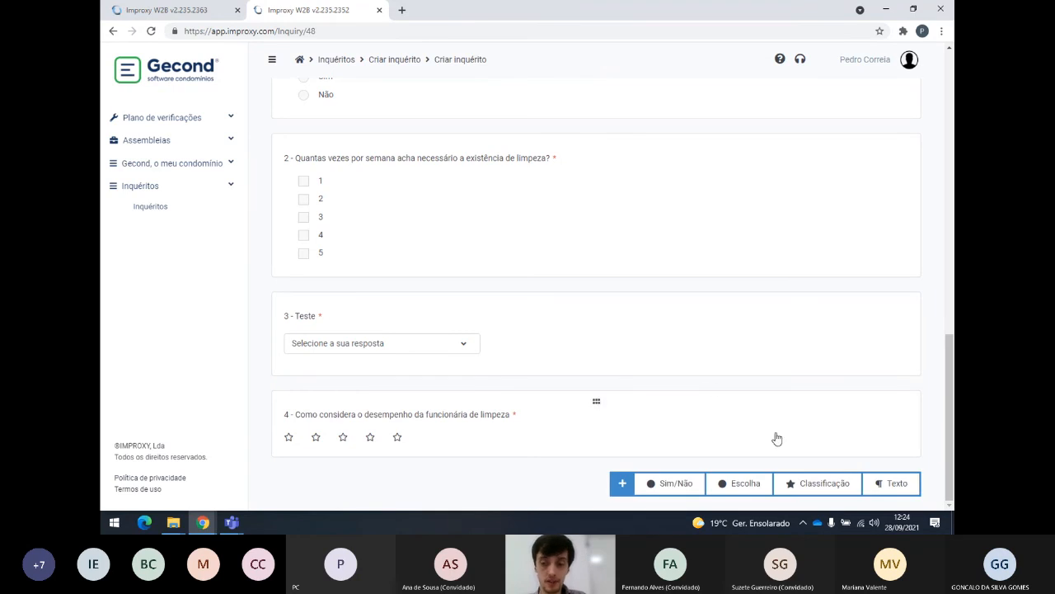
pyautogui.click(892, 482)
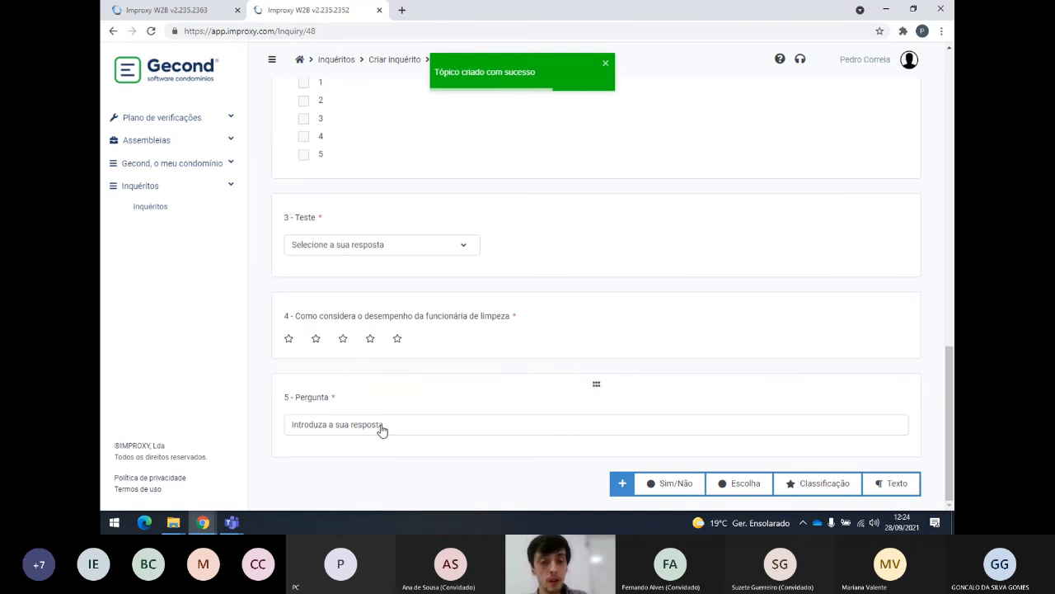
pyautogui.click(333, 397)
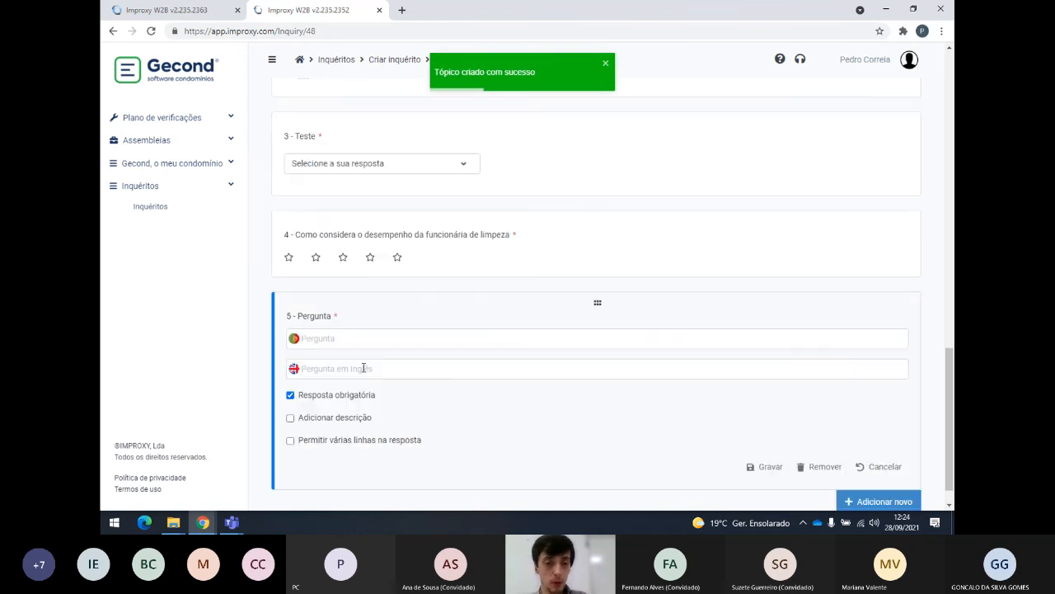
pyautogui.click(373, 338)
pyautogui.write('Comente alguma situação')
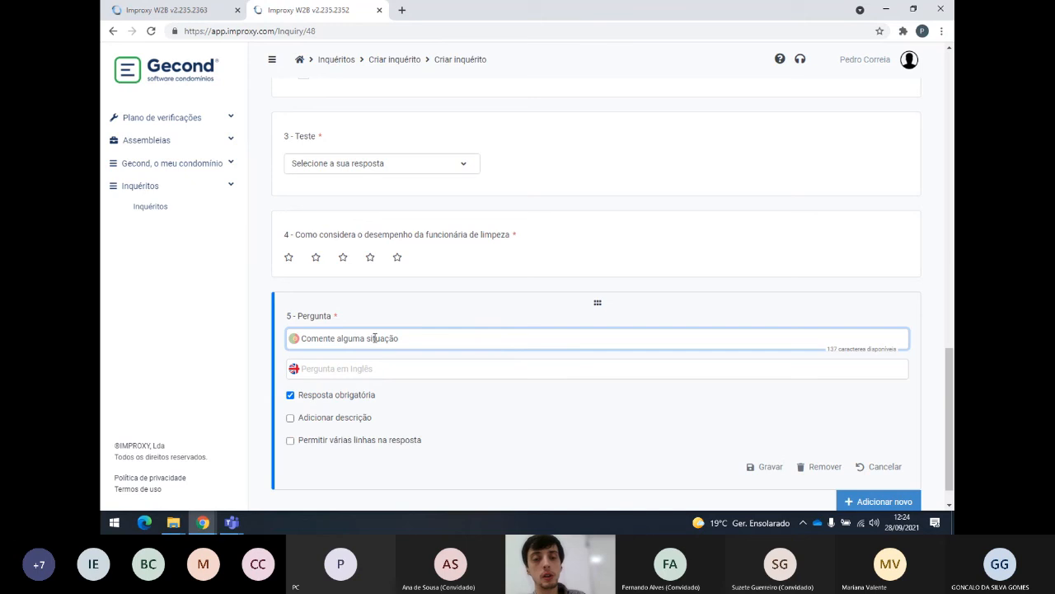
pyautogui.write('que tenha apreciado sobre a funciona')
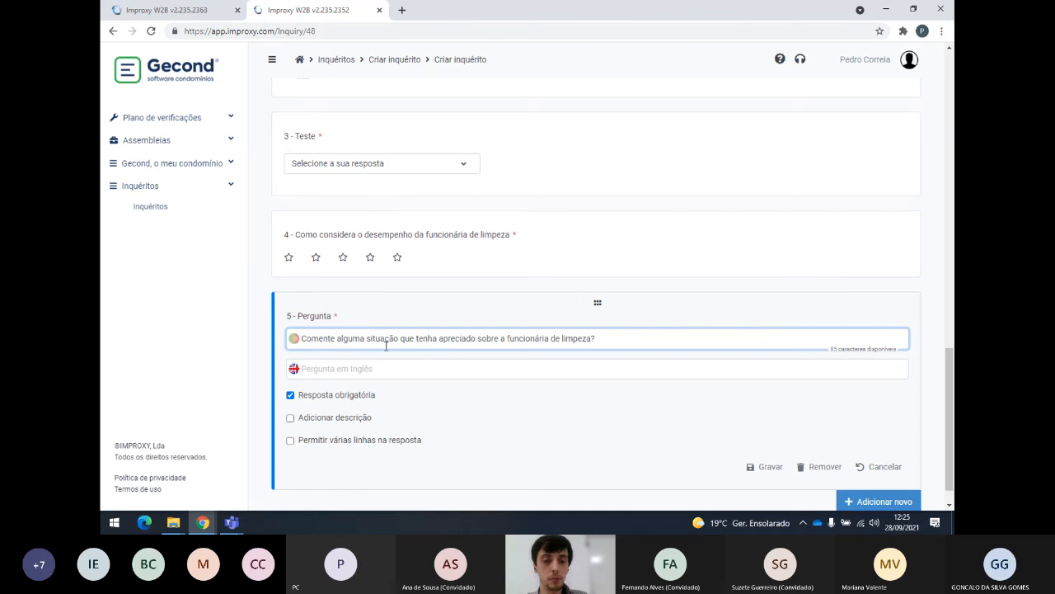
# Allow multi-line answers, without a description, and save question 5.
pyautogui.scroll(-1, 380, 348)
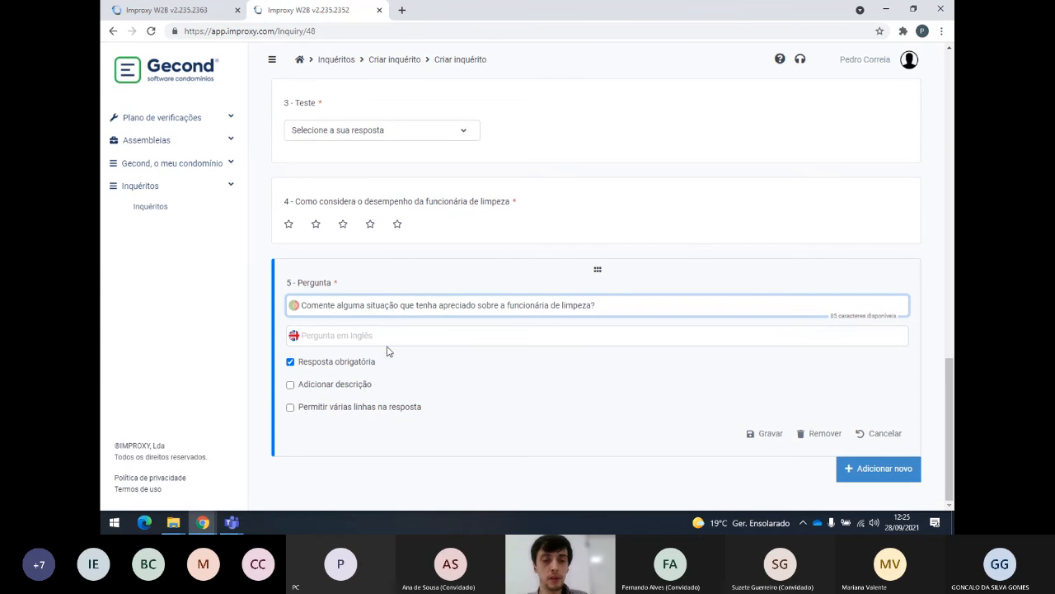
pyautogui.click(290, 385)
pyautogui.click(291, 385)
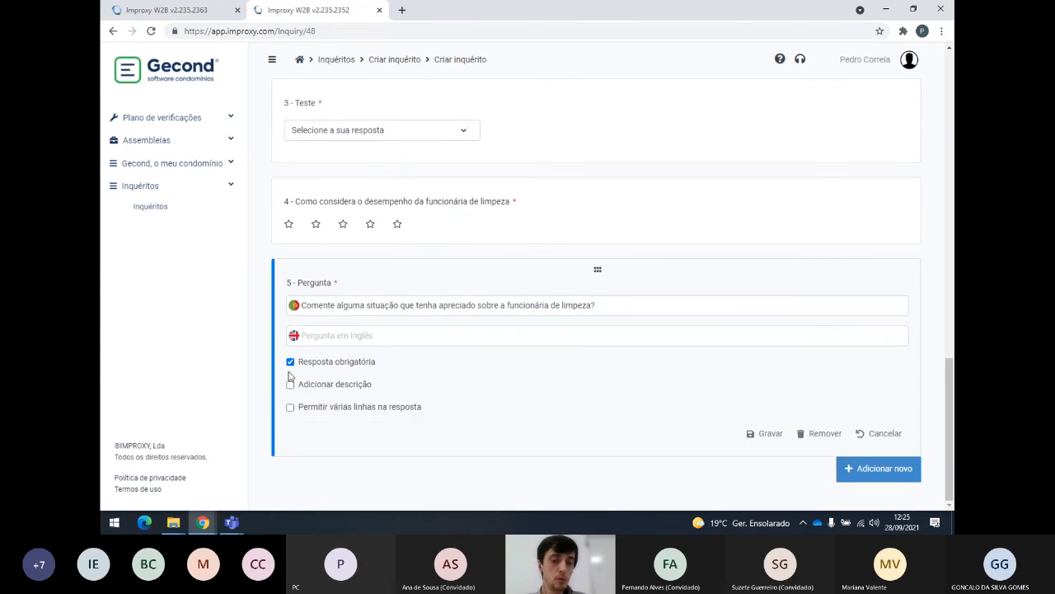
pyautogui.click(290, 407)
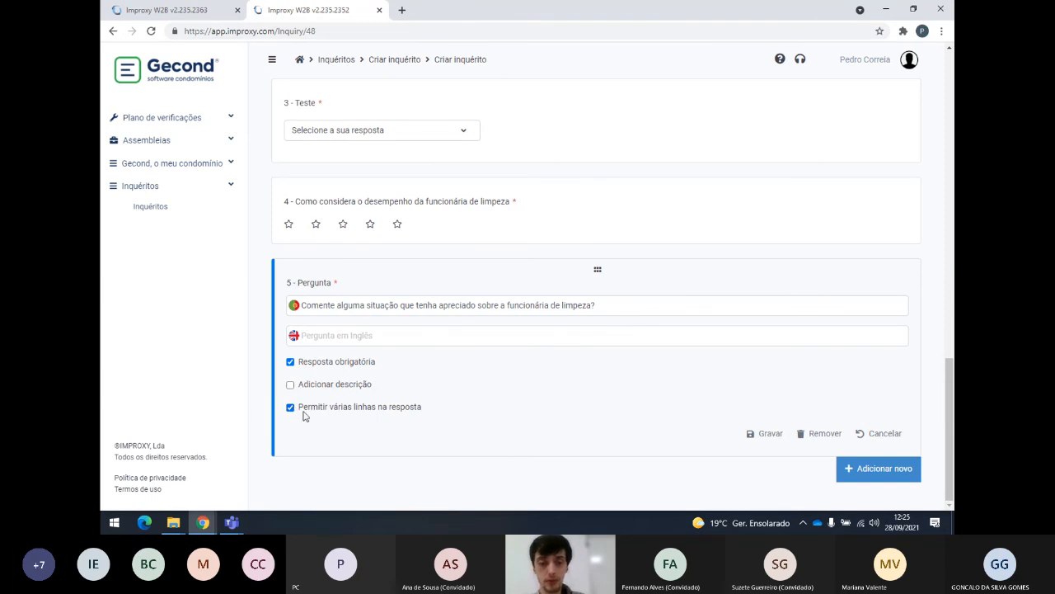
pyautogui.click(771, 434)
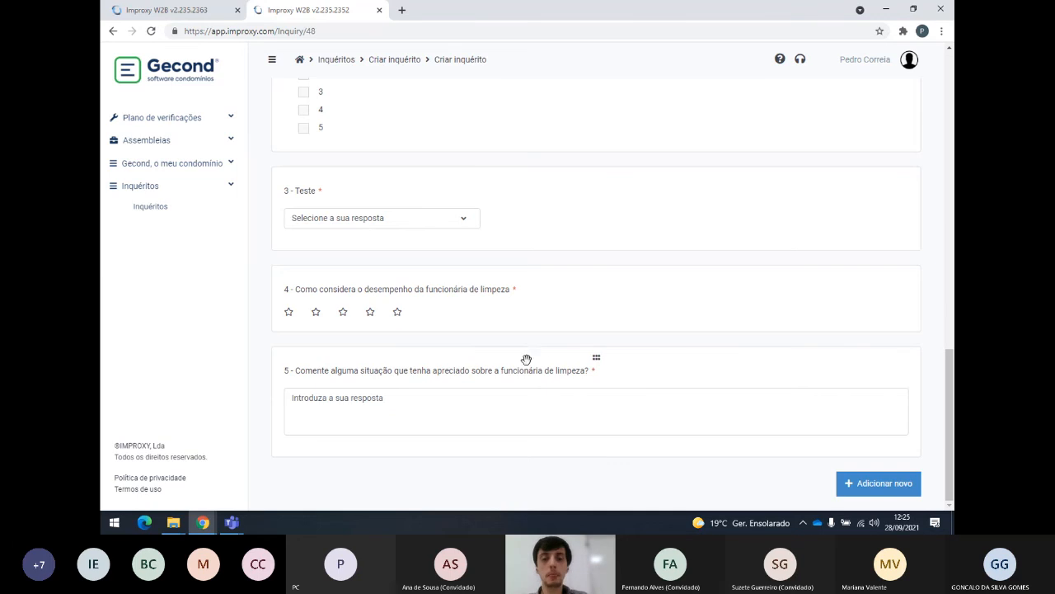
# Save inquiry 'Limpeza das partes comuns' from the Público alvo section, leaving it a Rascunho.
pyautogui.scroll(10, 499, 350)
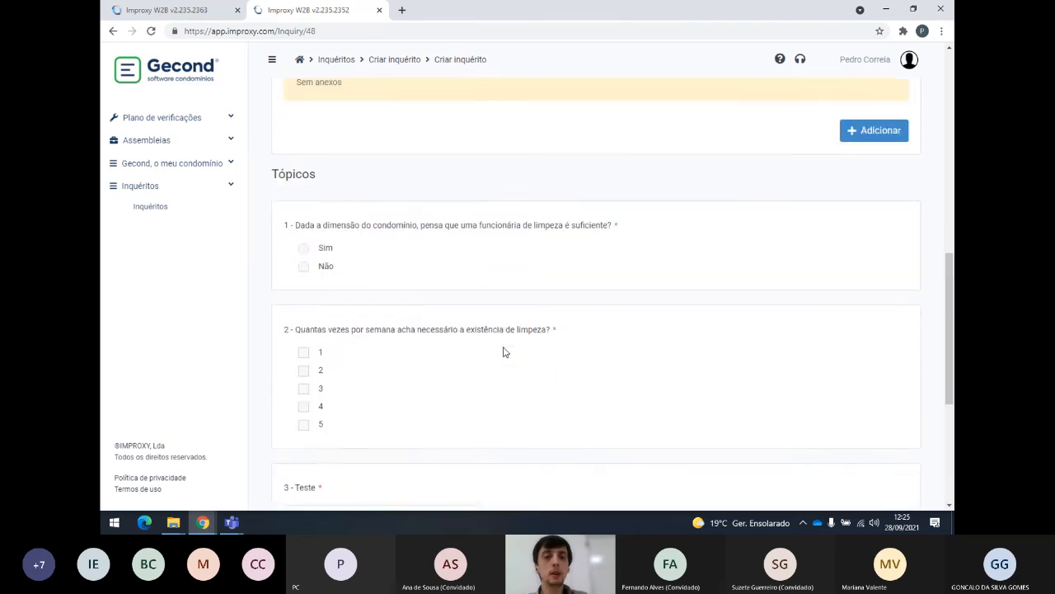
pyautogui.scroll(3, 505, 344)
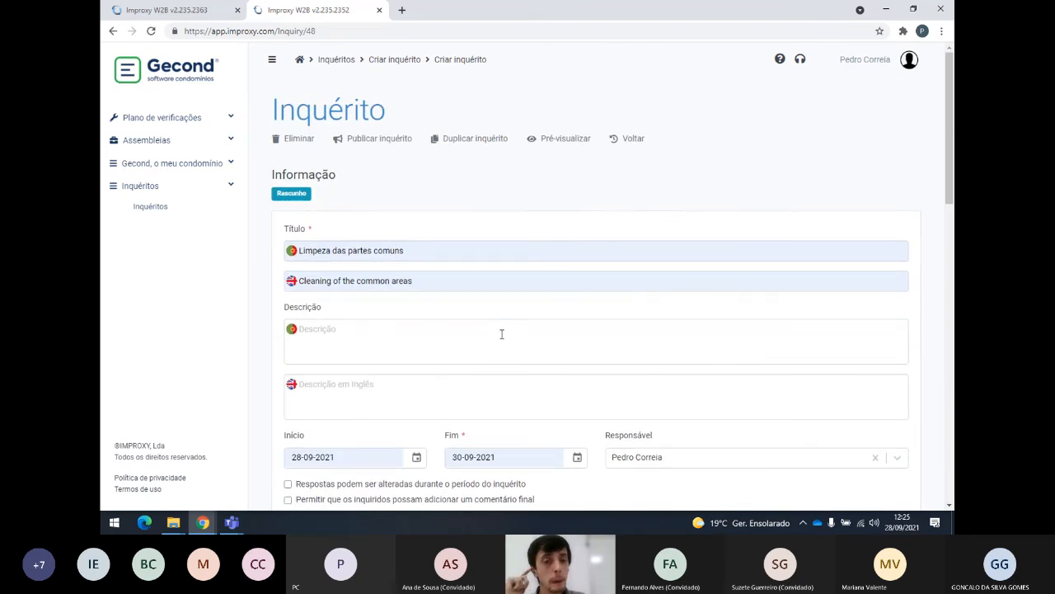
pyautogui.scroll(-4, 525, 357)
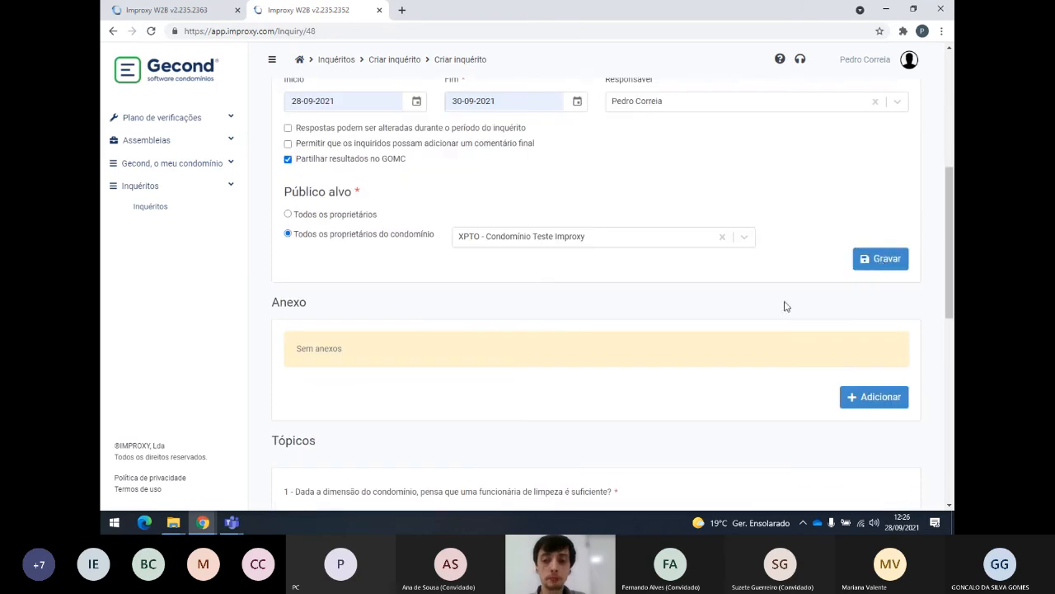
pyautogui.click(887, 260)
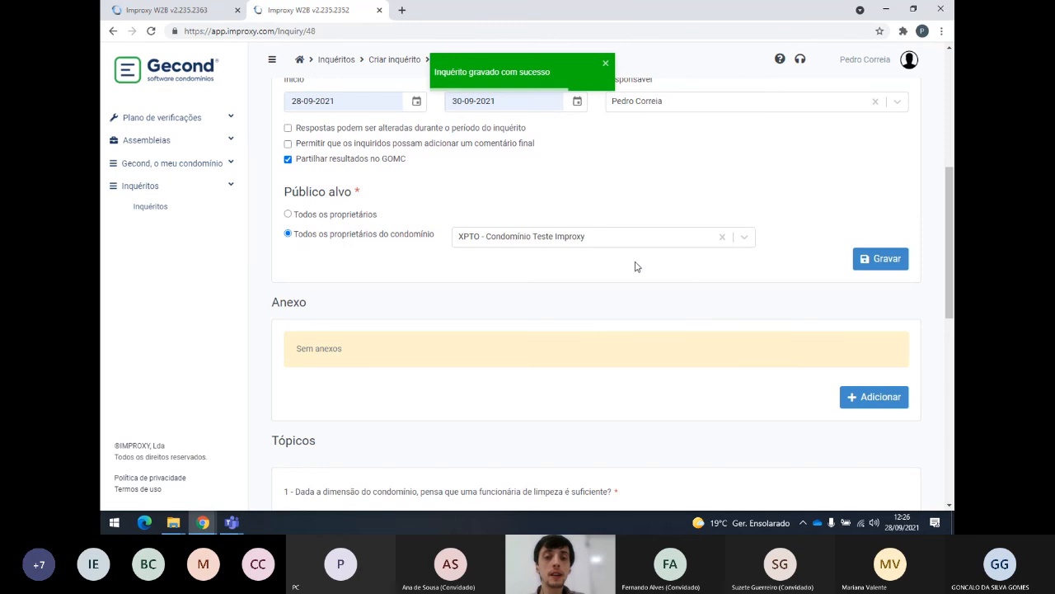
pyautogui.moveTo(953, 236); pyautogui.dragTo(953, 93)
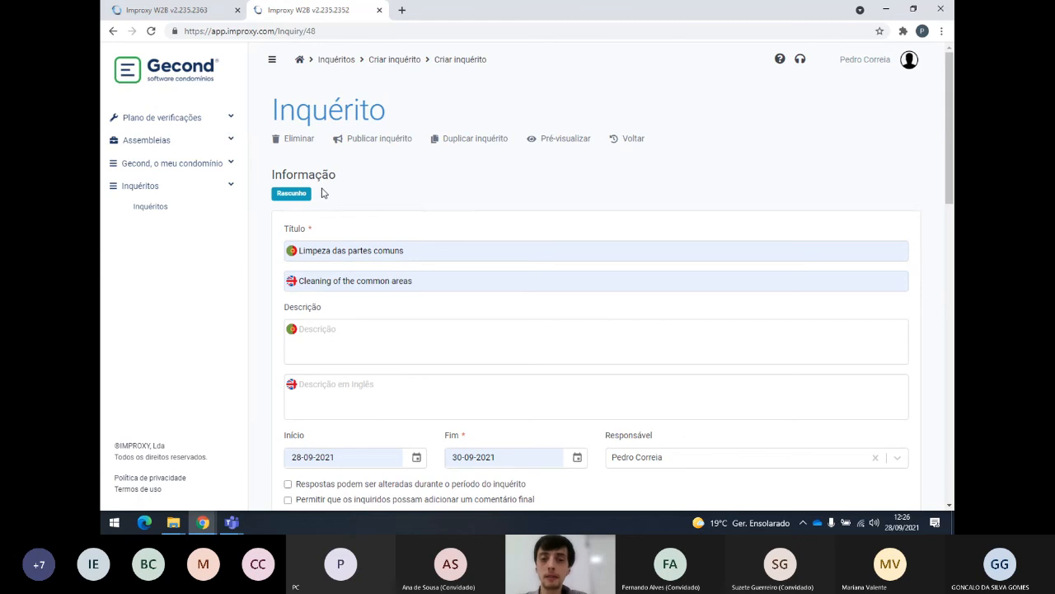
# Open Publicar inquérito and print the inquiry for owners without email.
pyautogui.click(382, 142)
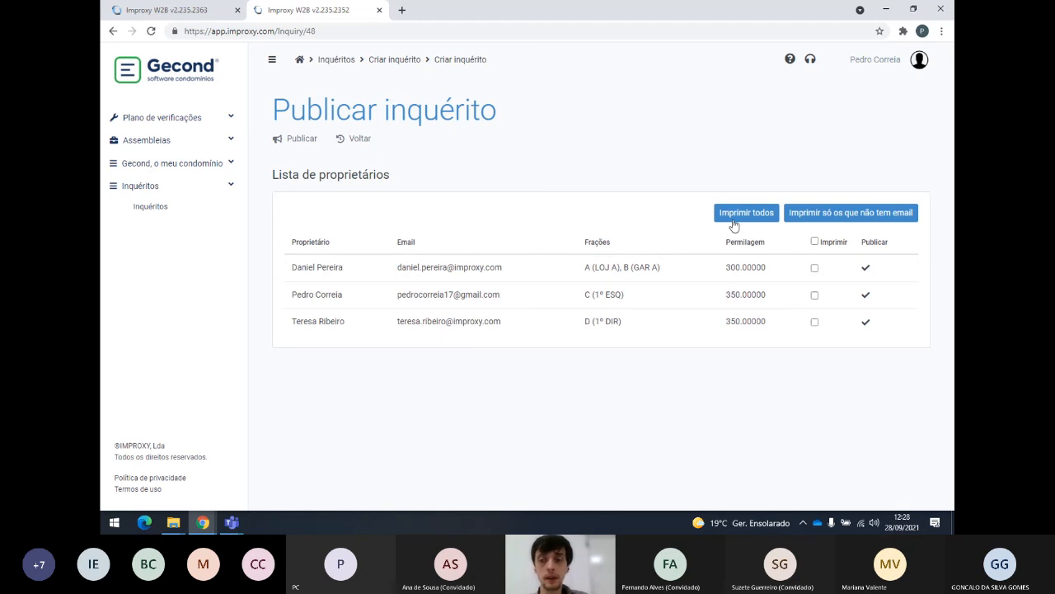
pyautogui.click(820, 213)
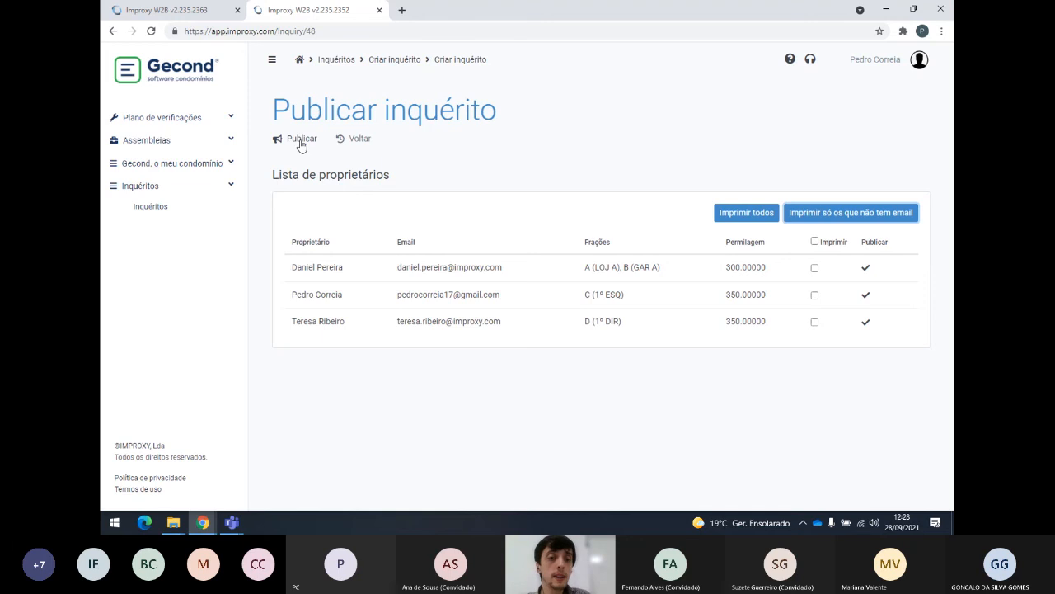
# Publish inquiry 48 and confirm, setting it to 'Em curso'.
pyautogui.click(302, 142)
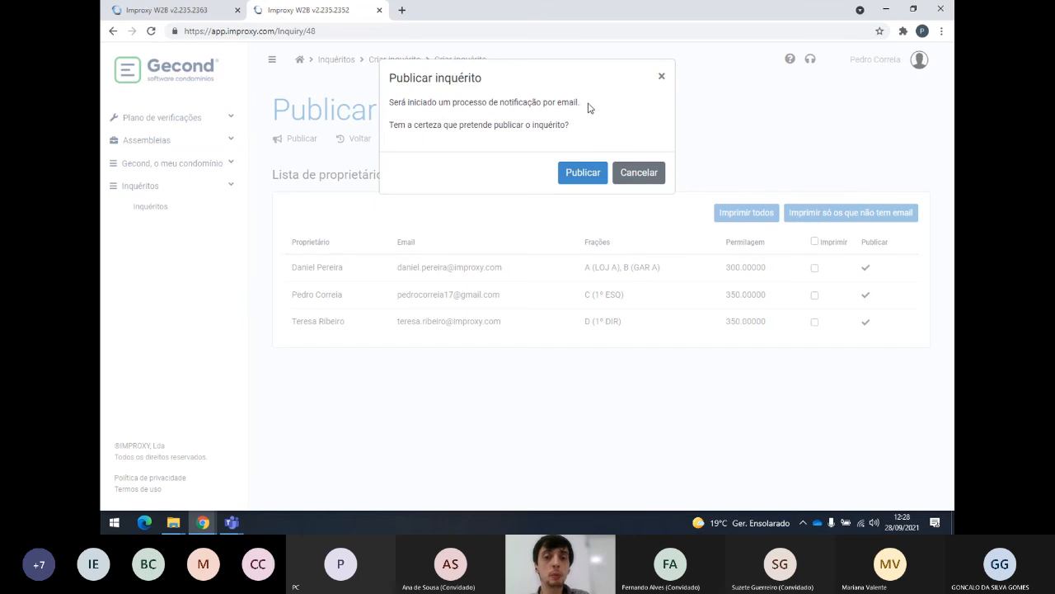
pyautogui.click(578, 180)
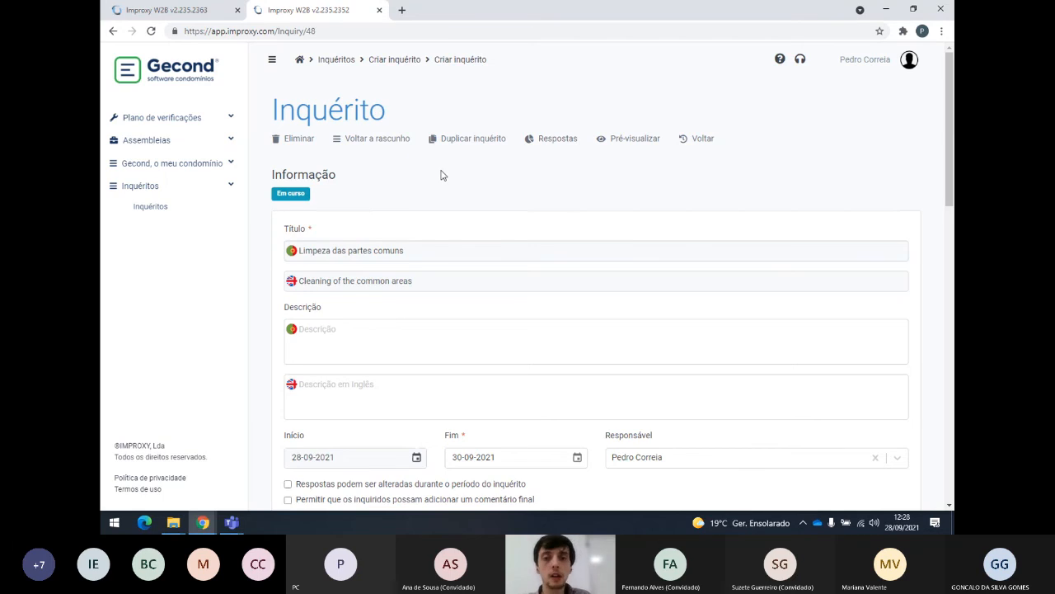
pyautogui.hotkey('alt', 'Tab')
pyautogui.hotkey('alt', 'Tab')
pyautogui.hotkey('alt', 'Tab')
pyautogui.hotkey('alt', 'Tab')
pyautogui.hotkey('alt', 'Tab')
pyautogui.hotkey('alt', 'Tab')
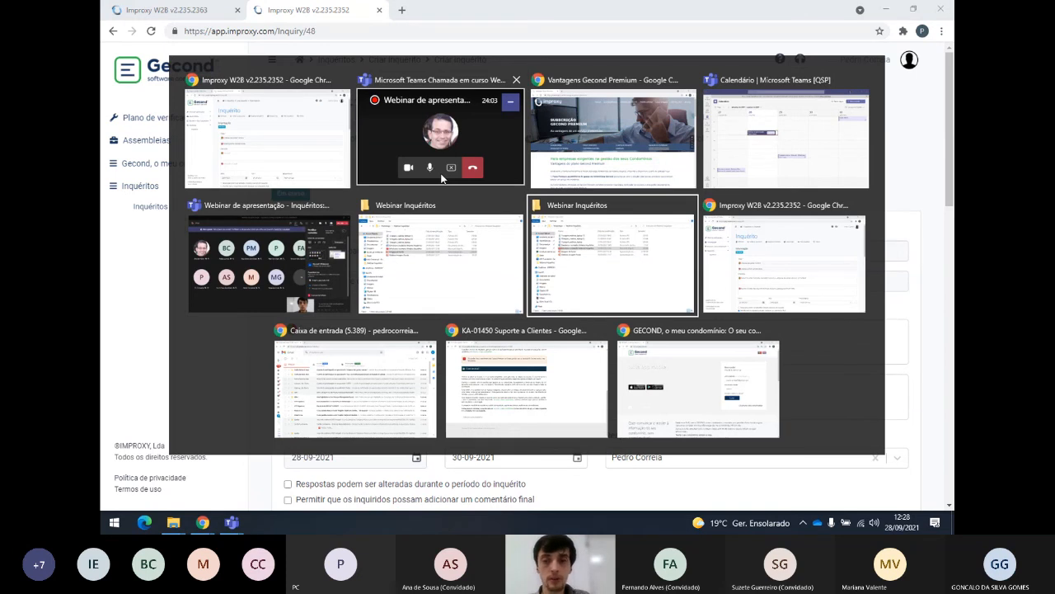
# Open the 'Cor a ser utilizada para pintura da fachada do prédio' invitation email in Gmail.
pyautogui.hotkey('alt', 'Tab')
pyautogui.hotkey('alt', 'Tab')
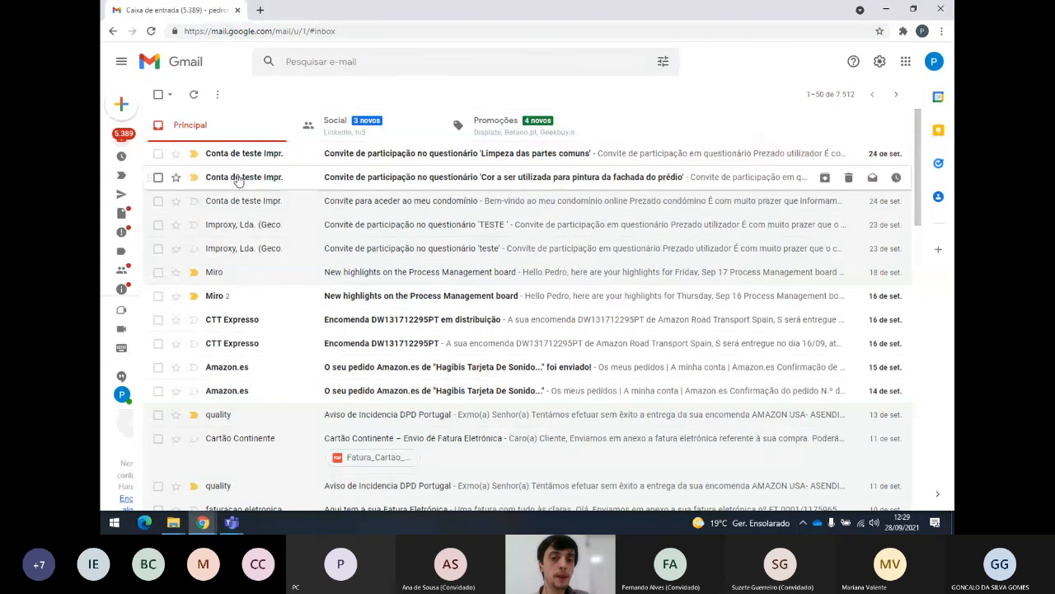
pyautogui.click(237, 177)
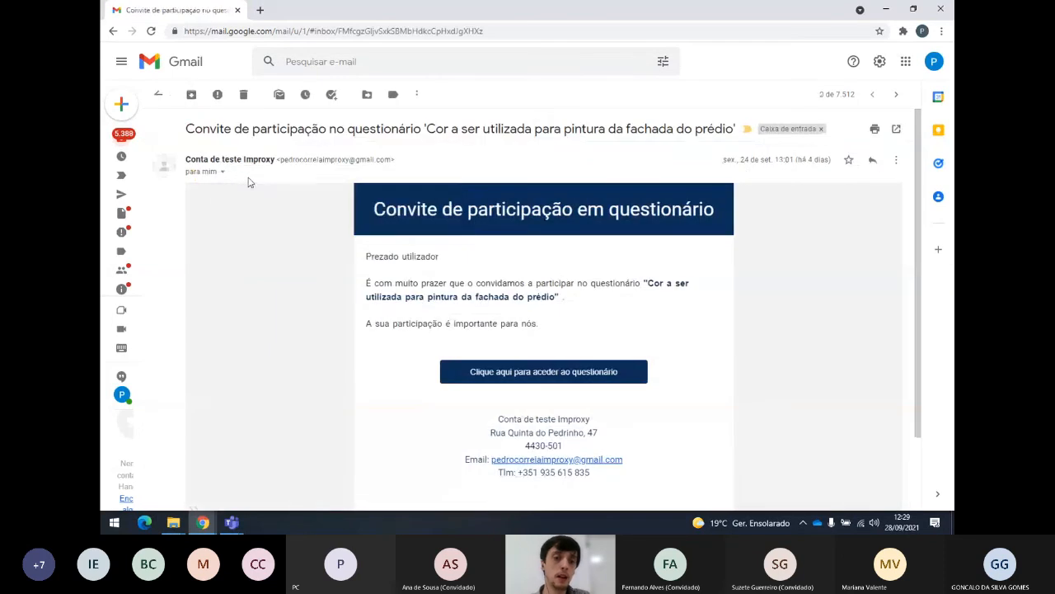
pyautogui.moveTo(187, 160); pyautogui.dragTo(276, 161)
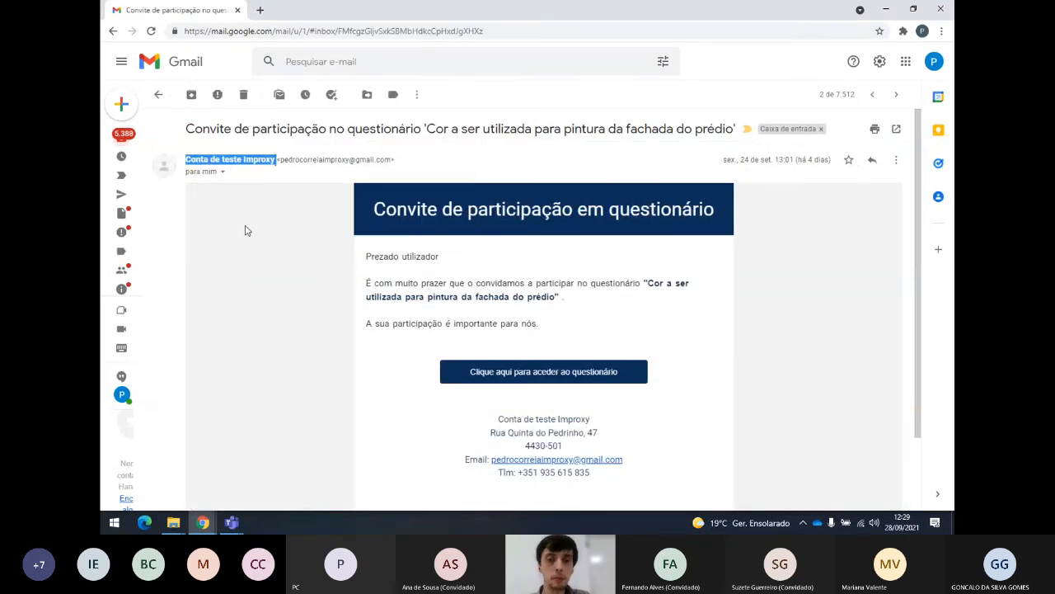
pyautogui.click(245, 227)
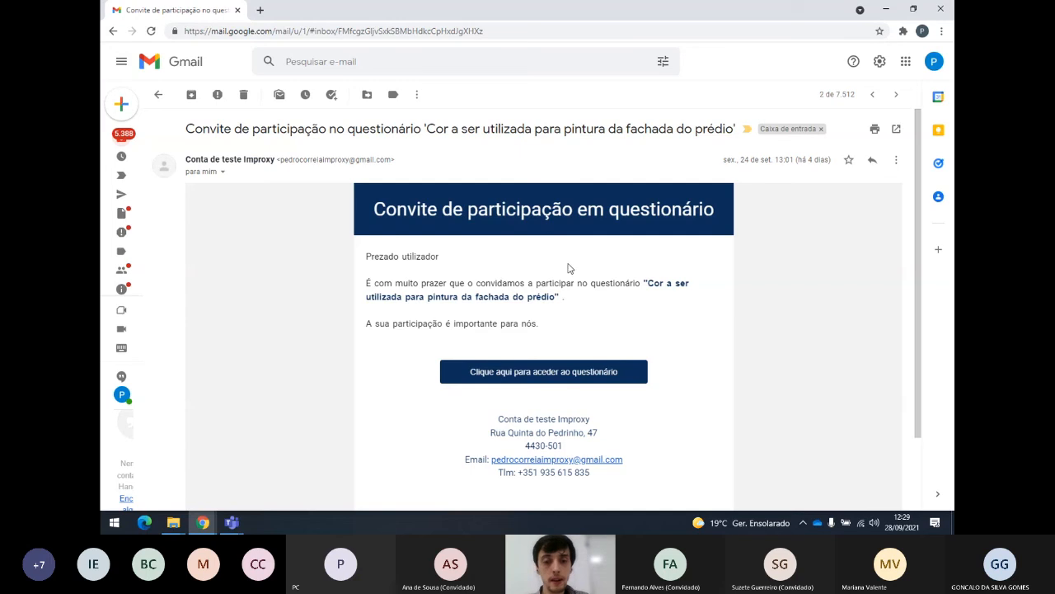
pyautogui.scroll(-2, 436, 285)
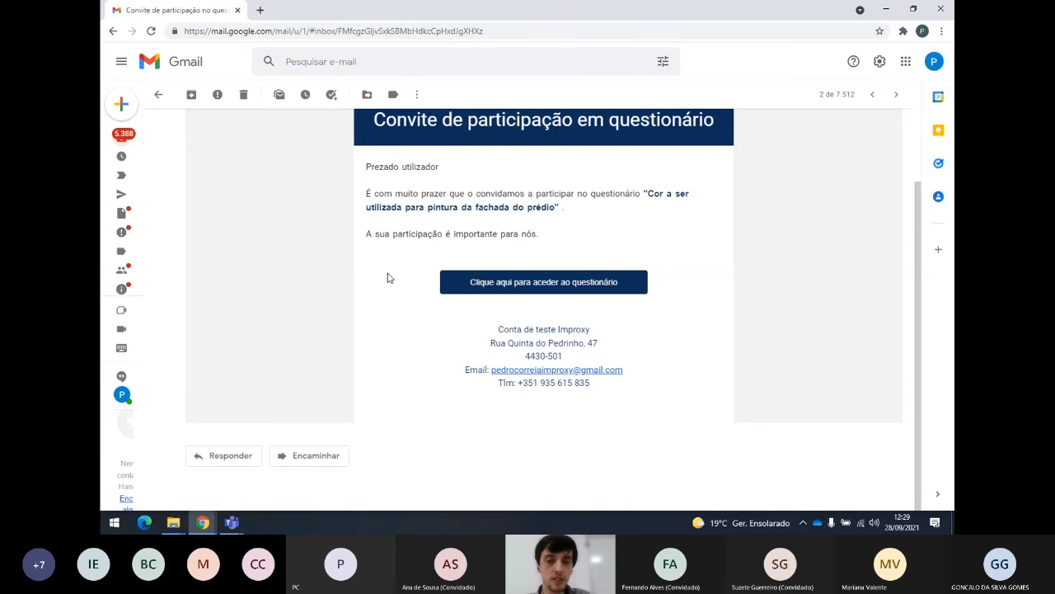
pyautogui.moveTo(362, 156); pyautogui.dragTo(612, 237)
pyautogui.click(610, 238)
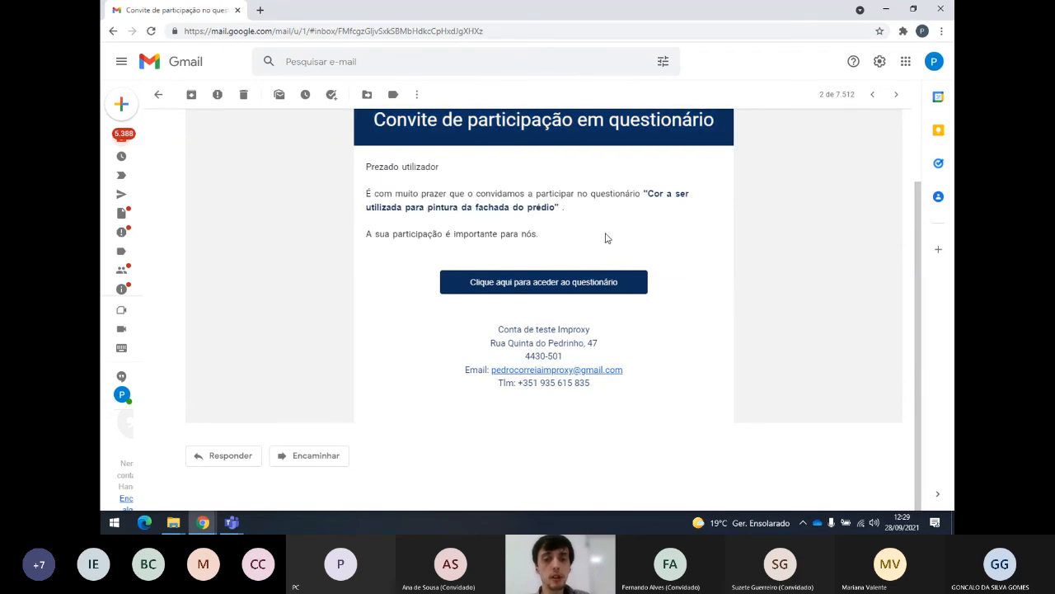
# Enter the owner's e-mail, remove the stray trailing digit, and continue to the façade colour questionnaire.
pyautogui.click(541, 288)
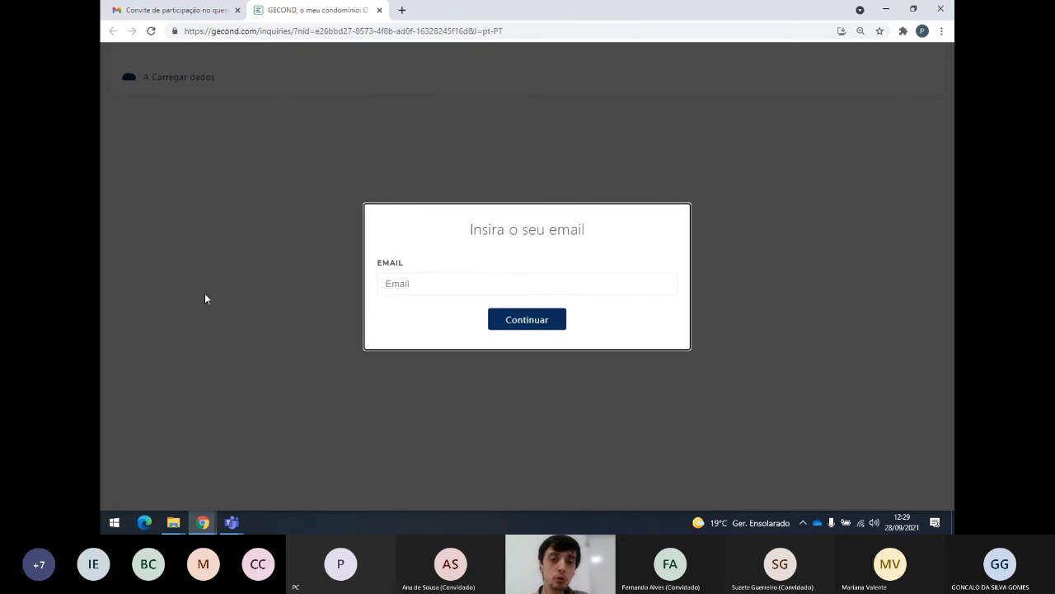
pyautogui.click(437, 284)
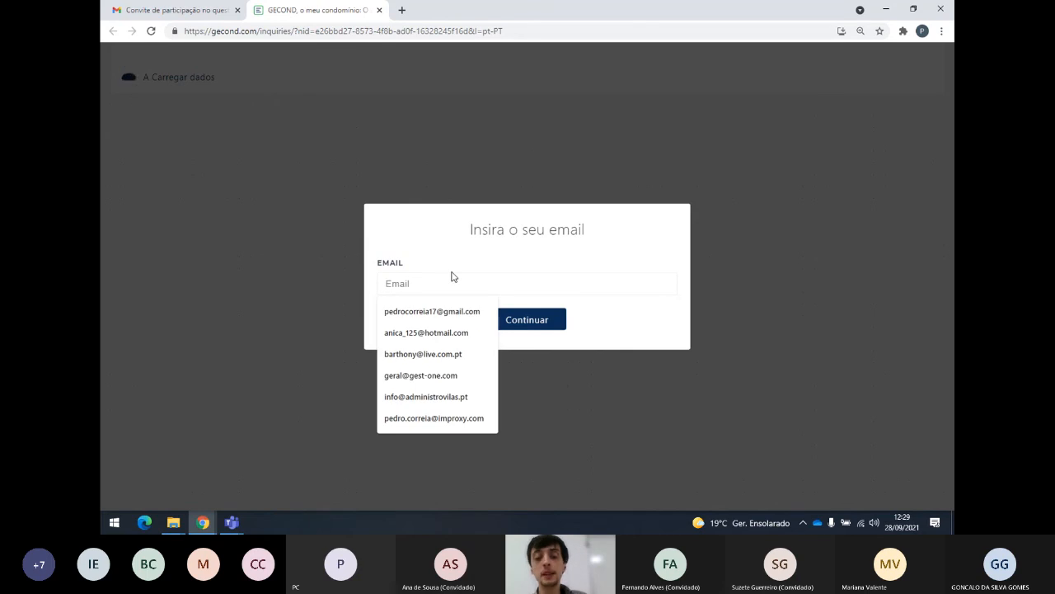
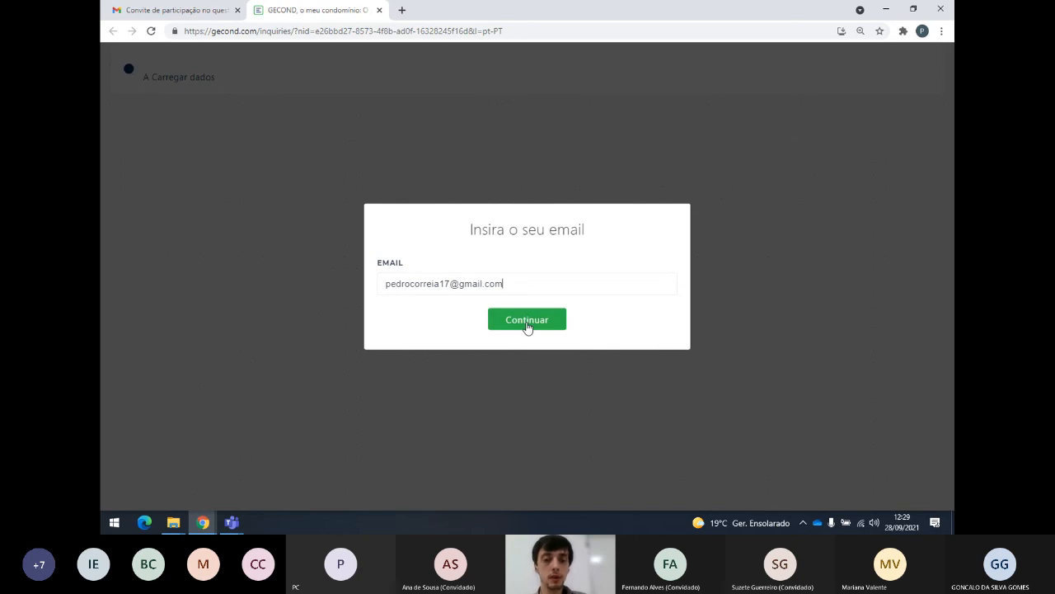
pyautogui.moveTo(514, 279); pyautogui.dragTo(393, 278)
pyautogui.click(525, 283)
pyautogui.write('1')
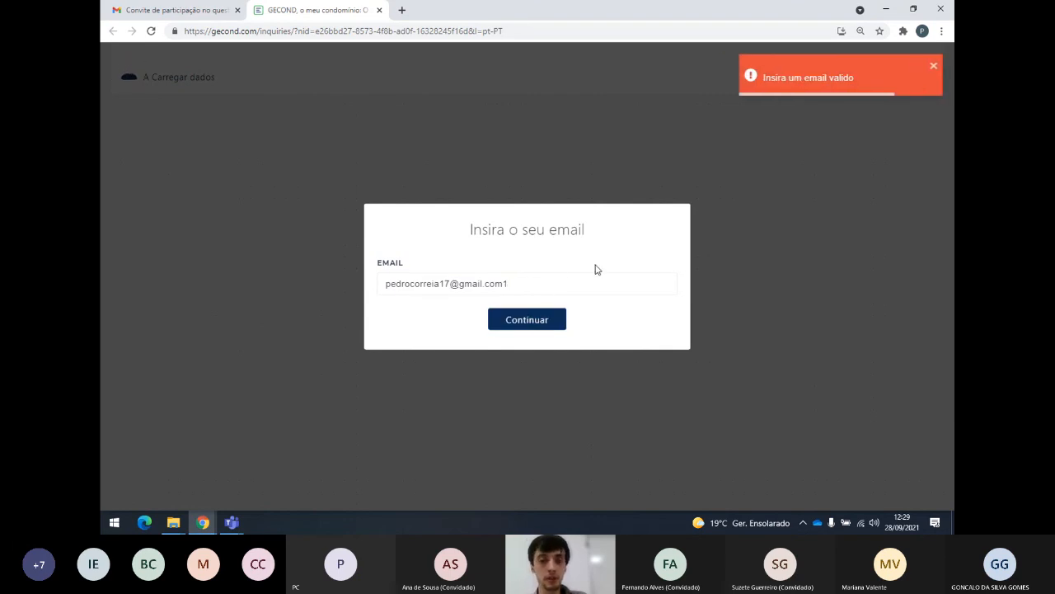
pyautogui.click(515, 321)
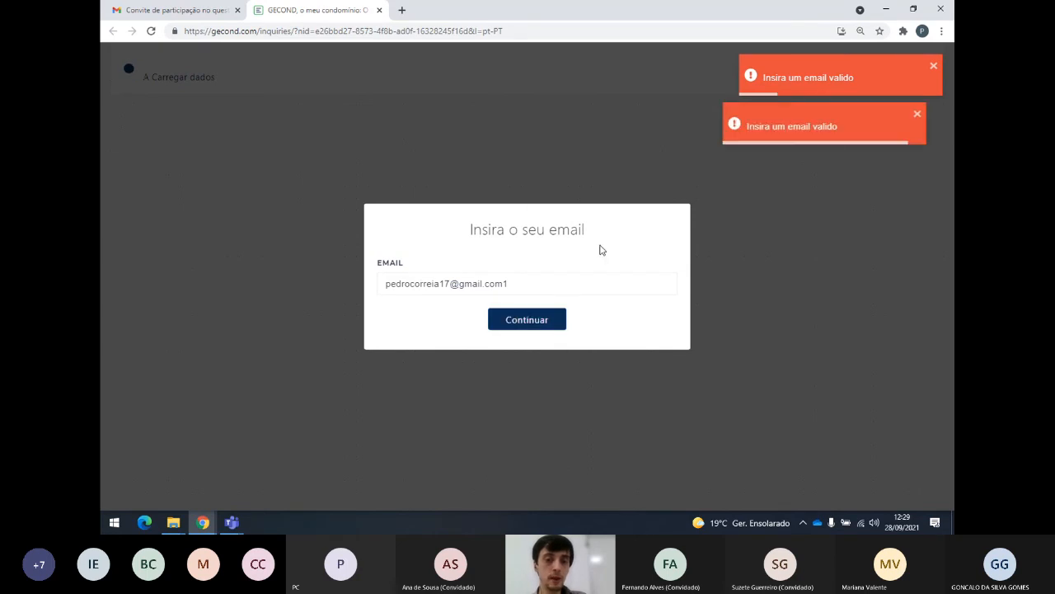
pyautogui.click(518, 285)
pyautogui.press('BackSpace')
pyautogui.click(533, 318)
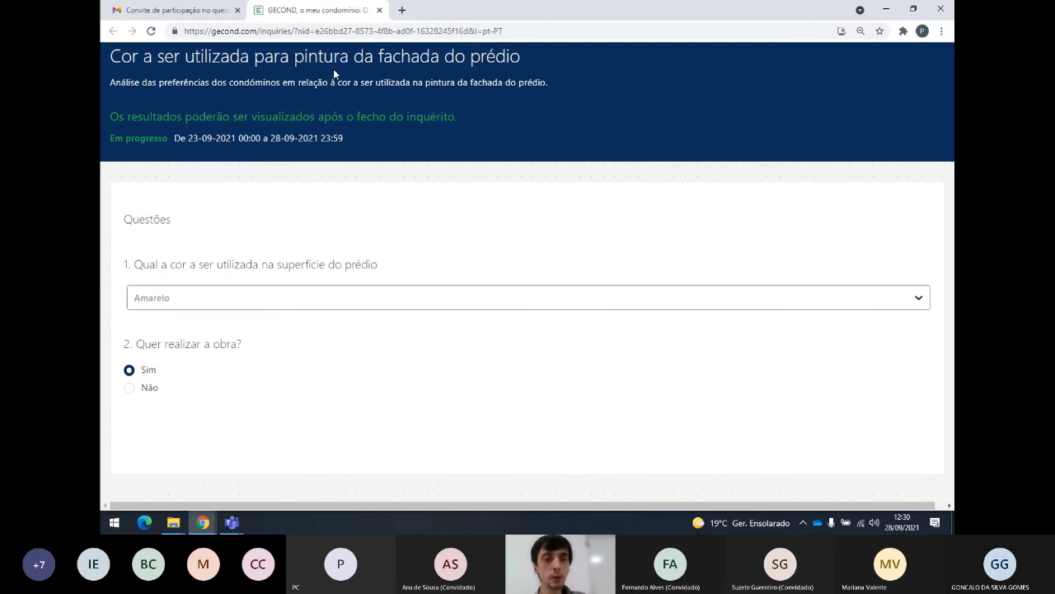
# Close the finished tab, open the Limpeza das partes comuns invitation, and continue with the saved e-mail.
pyautogui.click(380, 10)
pyautogui.click(126, 140)
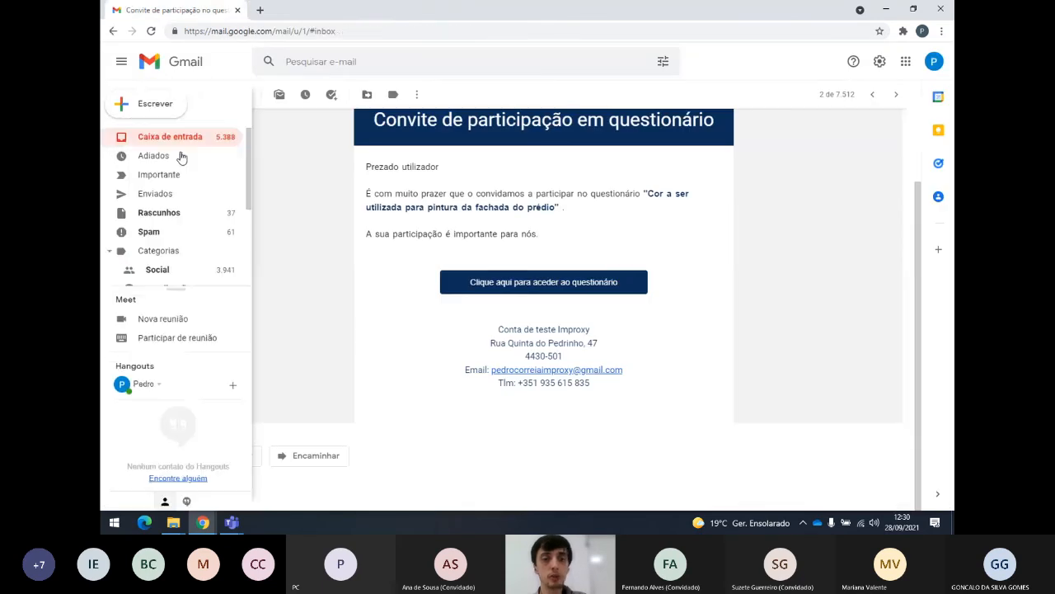
pyautogui.click(413, 152)
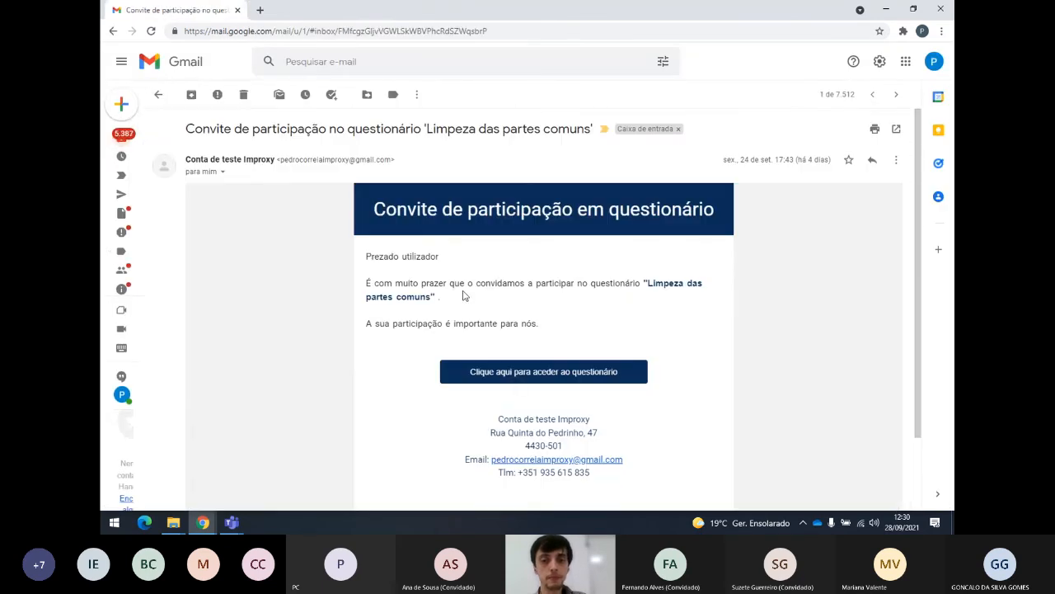
pyautogui.click(522, 372)
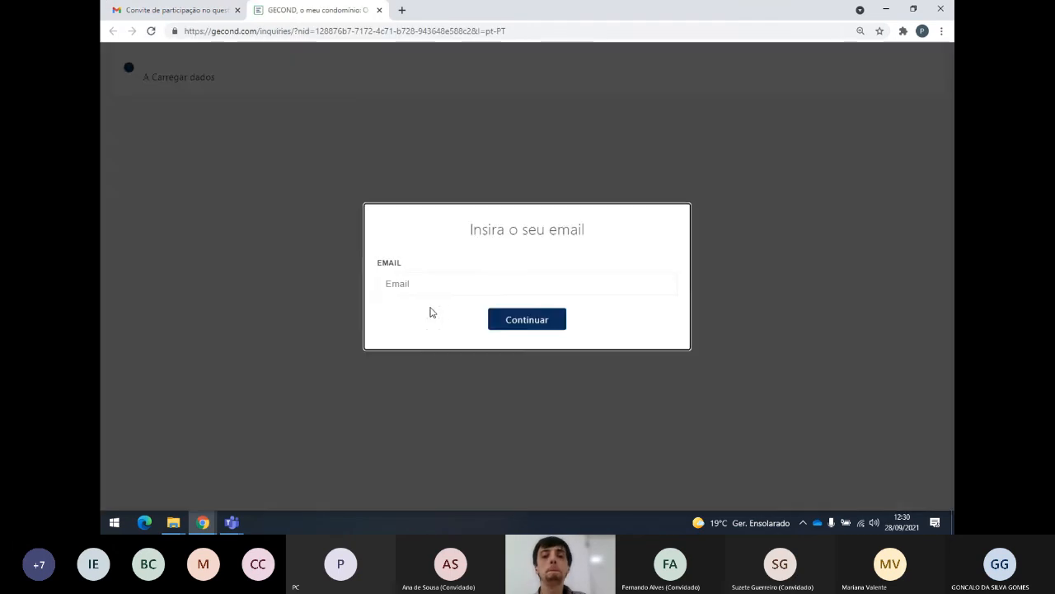
pyautogui.click(448, 281)
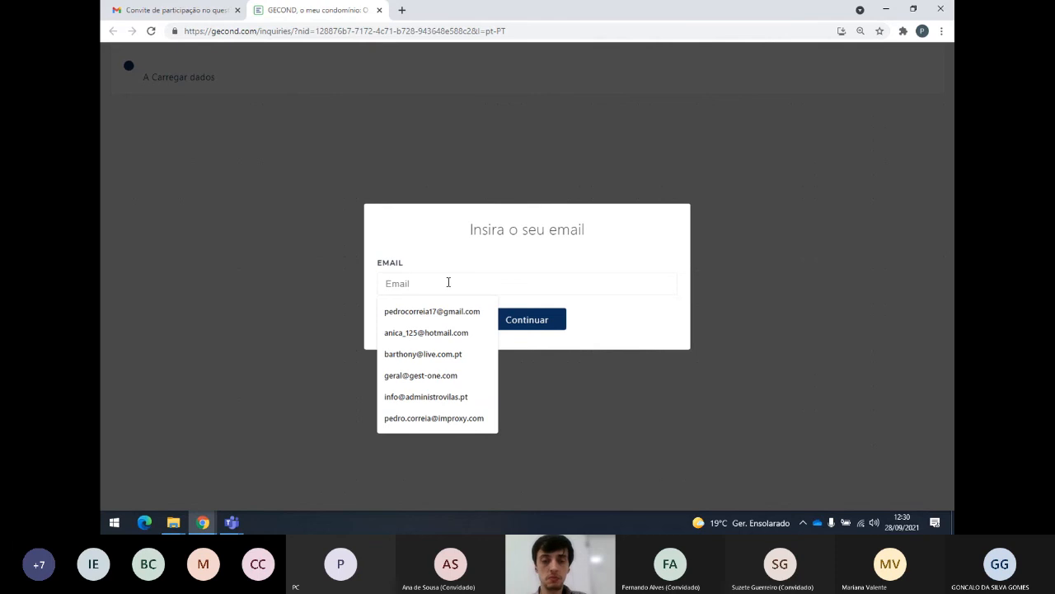
pyautogui.click(466, 317)
pyautogui.click(532, 321)
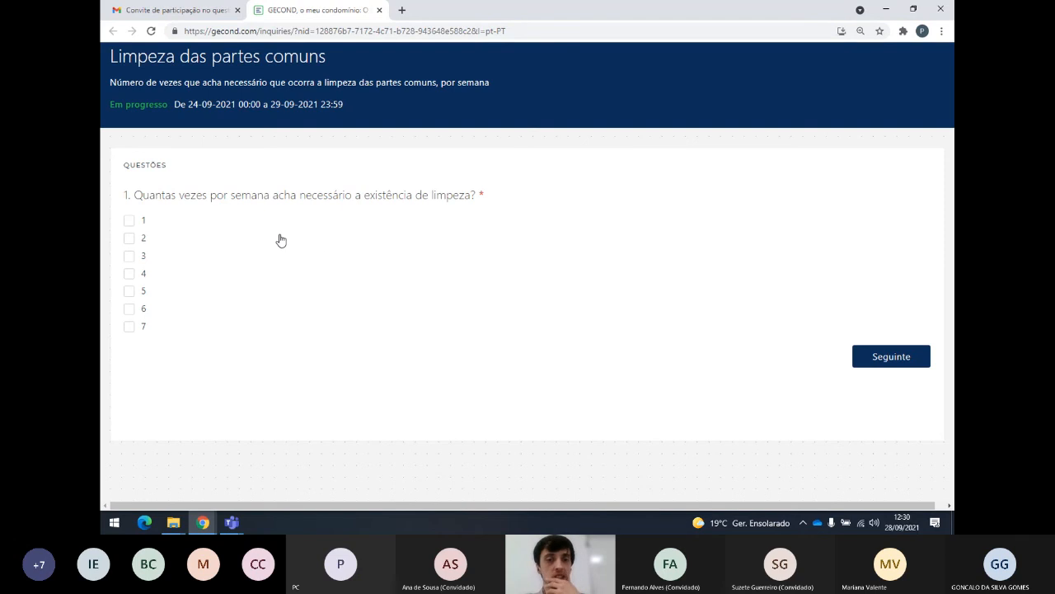
# Answer 3 cleanings per week, Sim, and a five-star rating for the current cleaner.
pyautogui.click(129, 257)
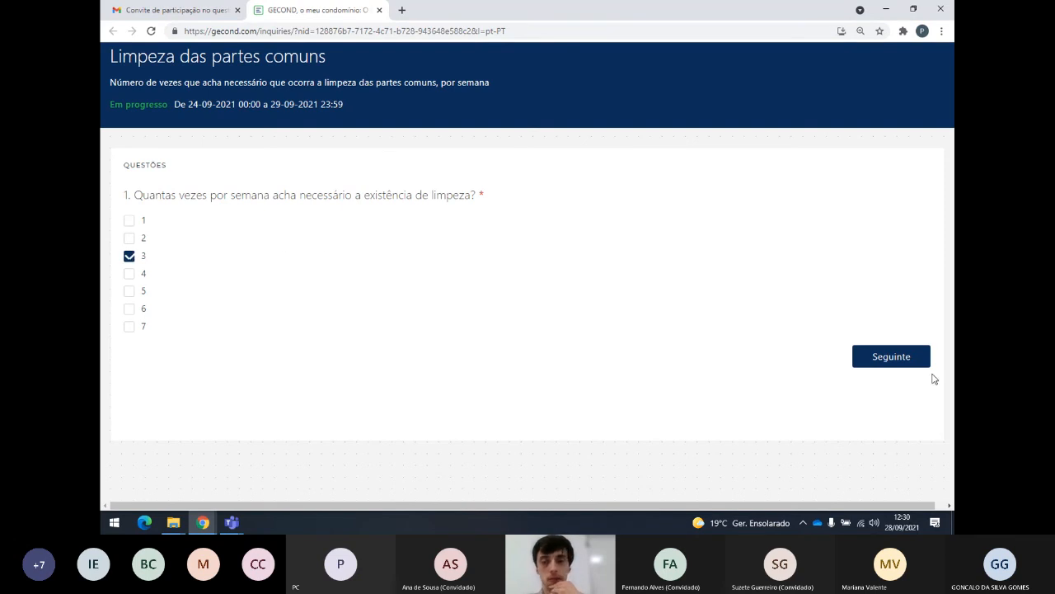
pyautogui.click(893, 359)
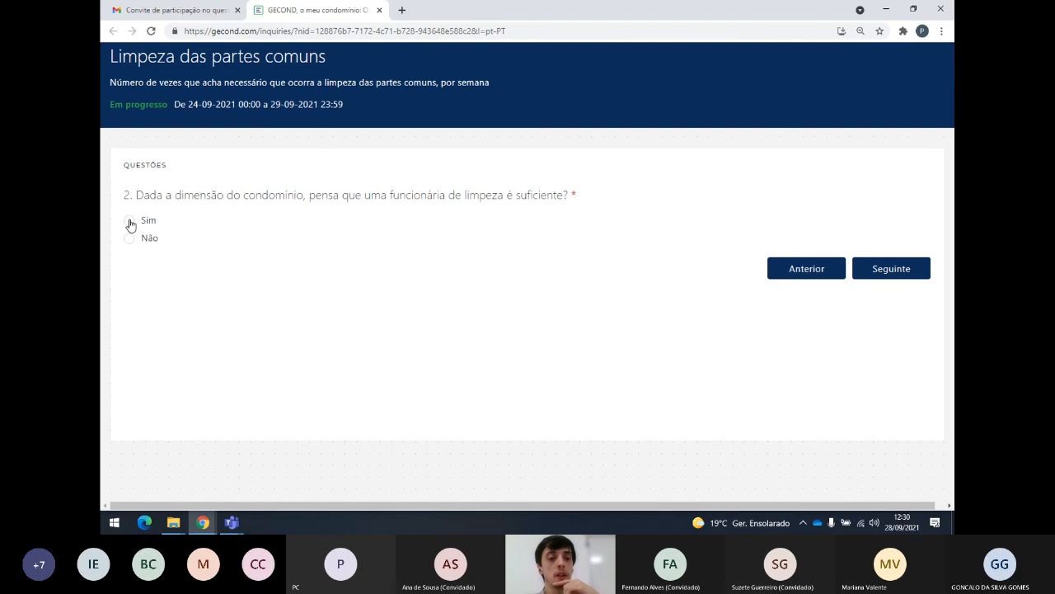
pyautogui.click(129, 221)
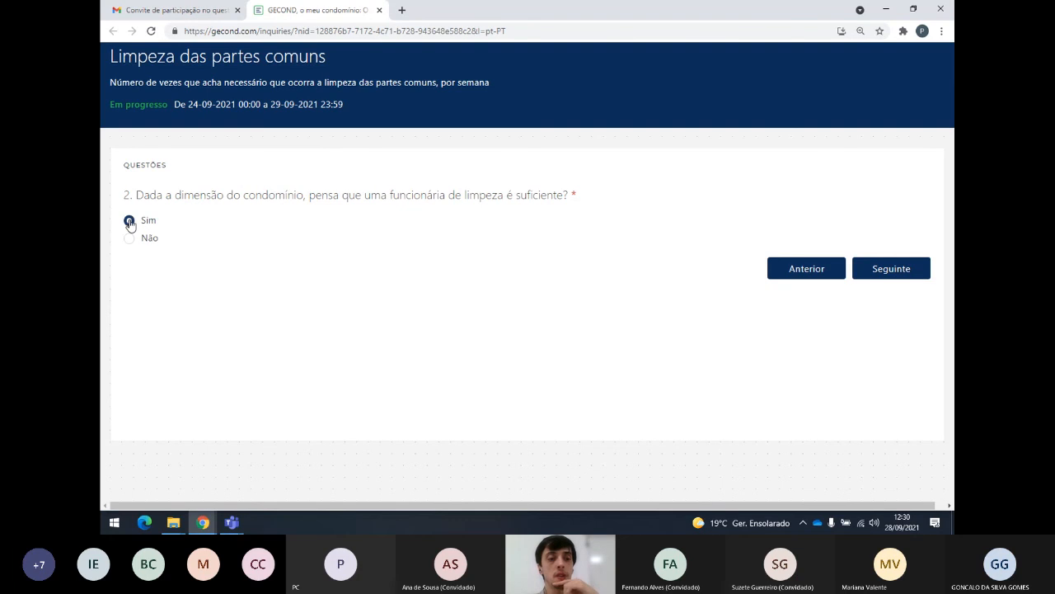
pyautogui.click(899, 273)
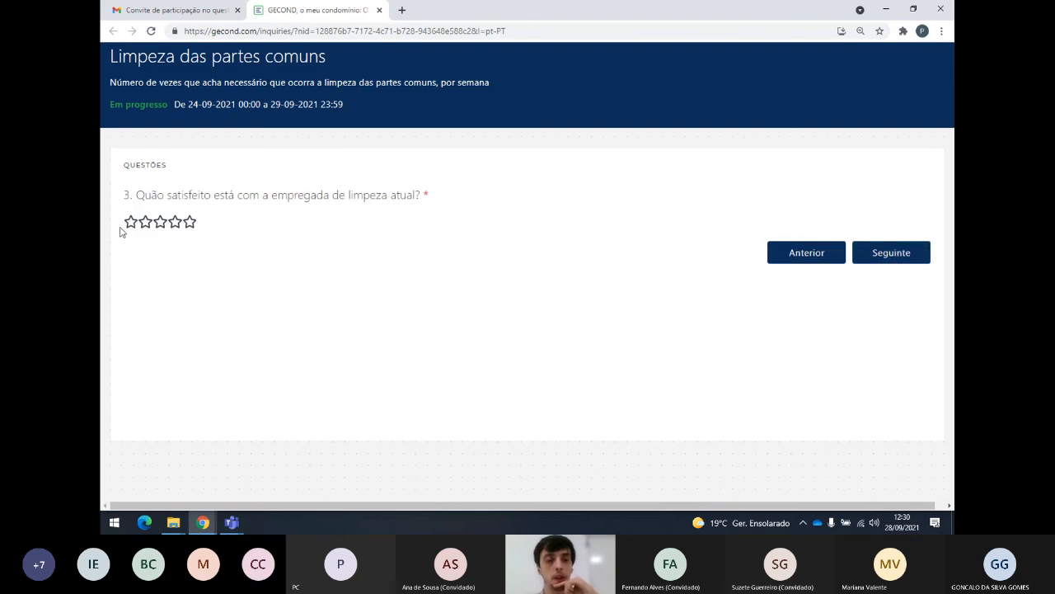
pyautogui.click(189, 222)
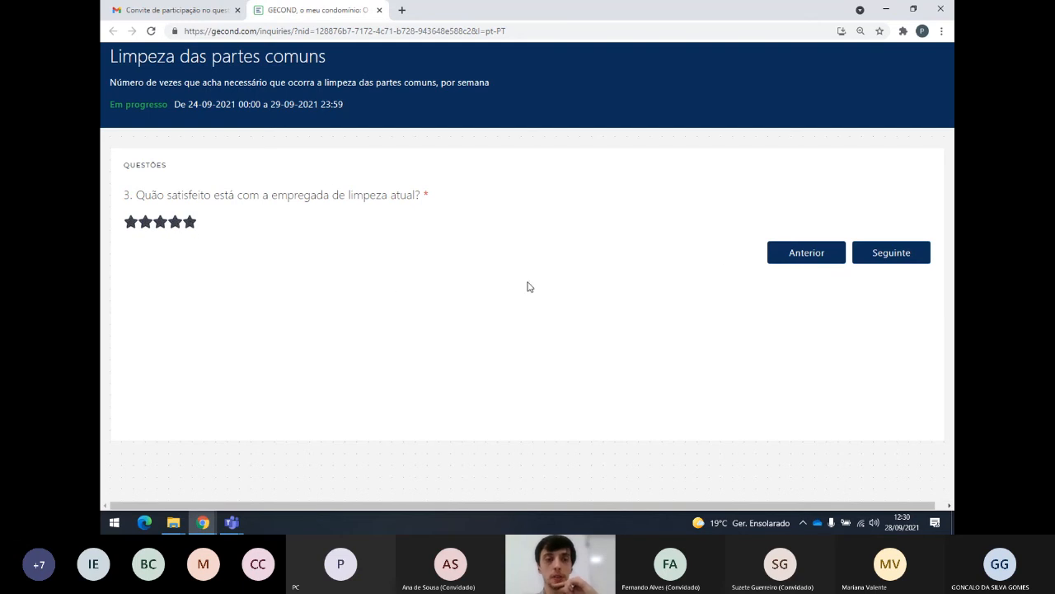
pyautogui.click(905, 252)
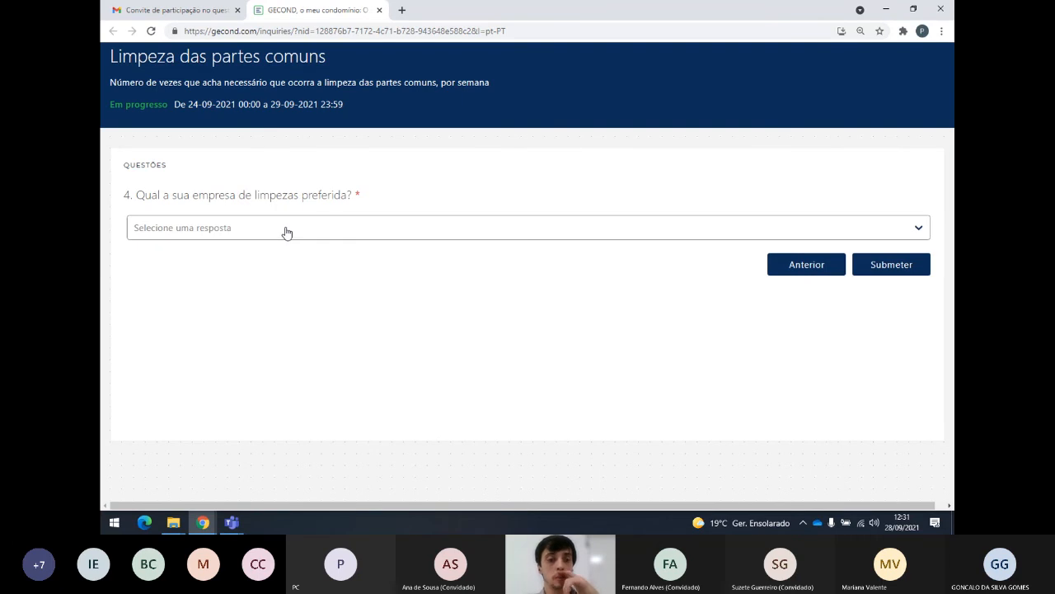
# Choose Não há pó que resista S.A as preferred company for question 4 and submit.
pyautogui.click(286, 233)
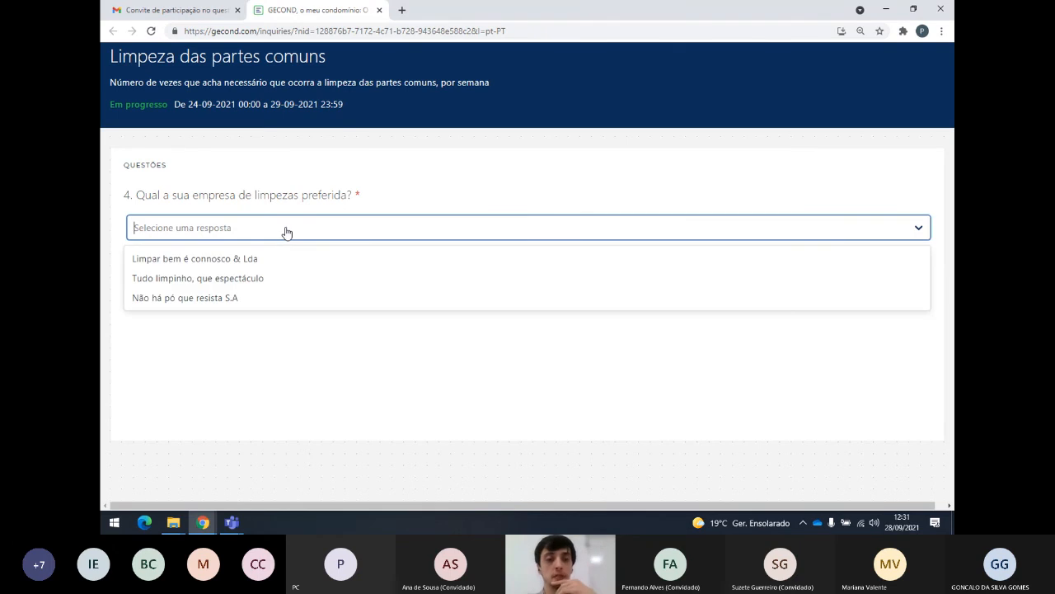
pyautogui.click(286, 232)
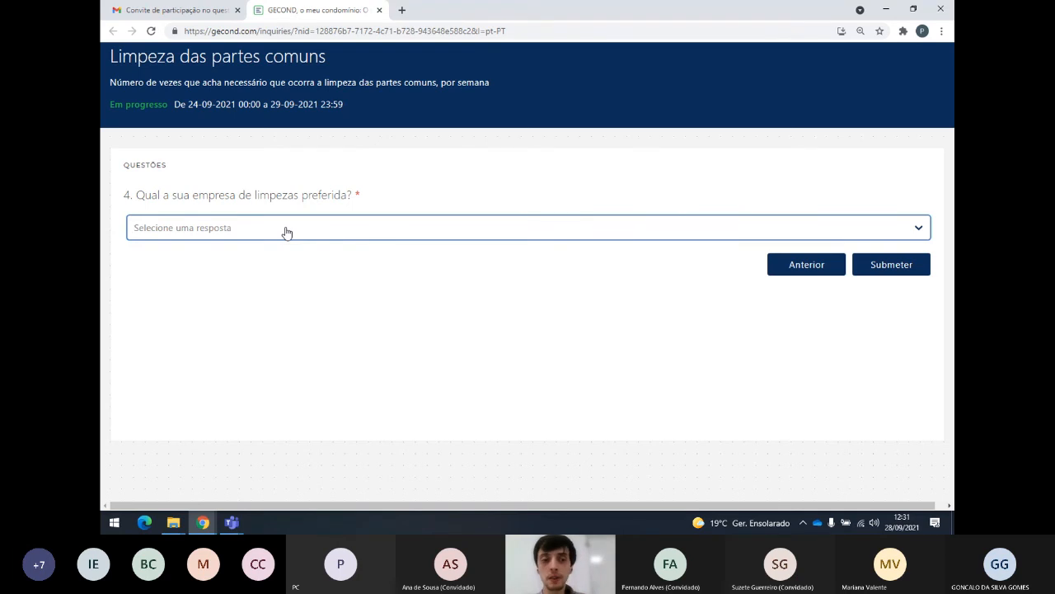
pyautogui.click(286, 233)
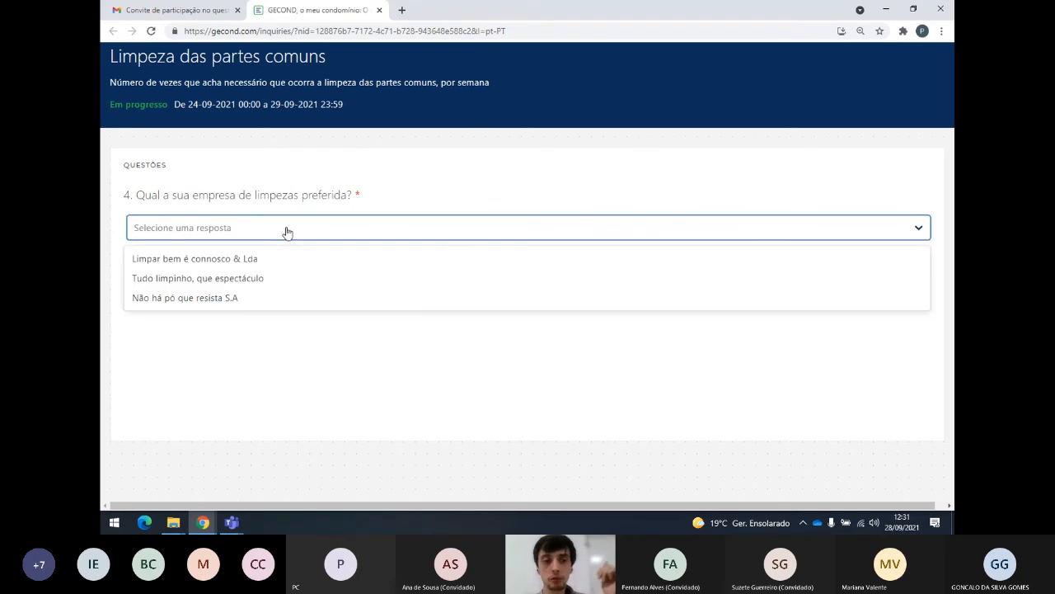
pyautogui.click(230, 299)
pyautogui.click(901, 268)
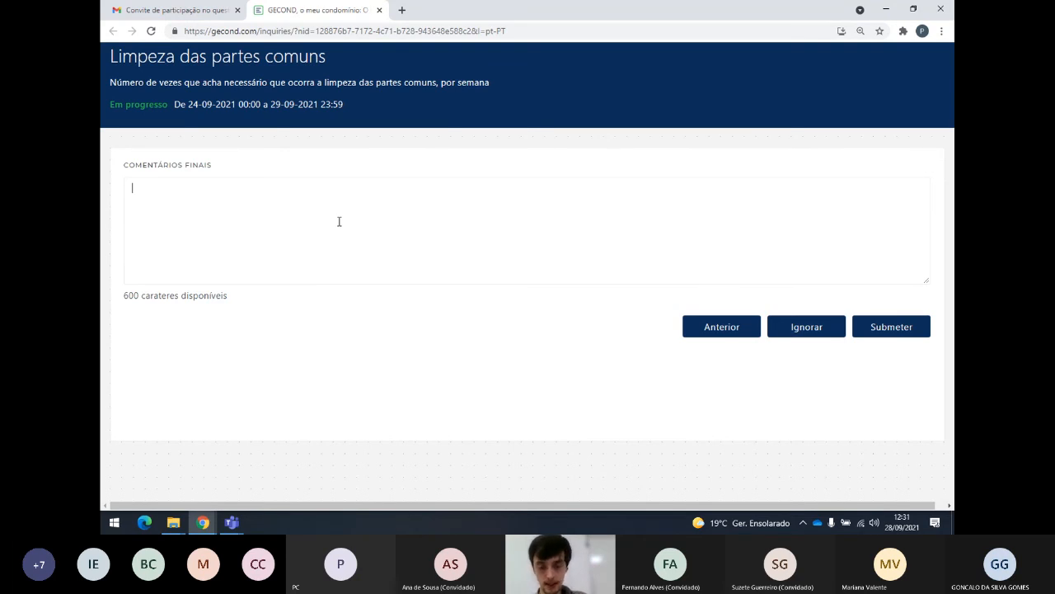
# Enter the final comment 'Inquérito muito pertinente. Obrigado pela vossa preocupação' and submit it.
pyautogui.write('Inquérito muito pert')
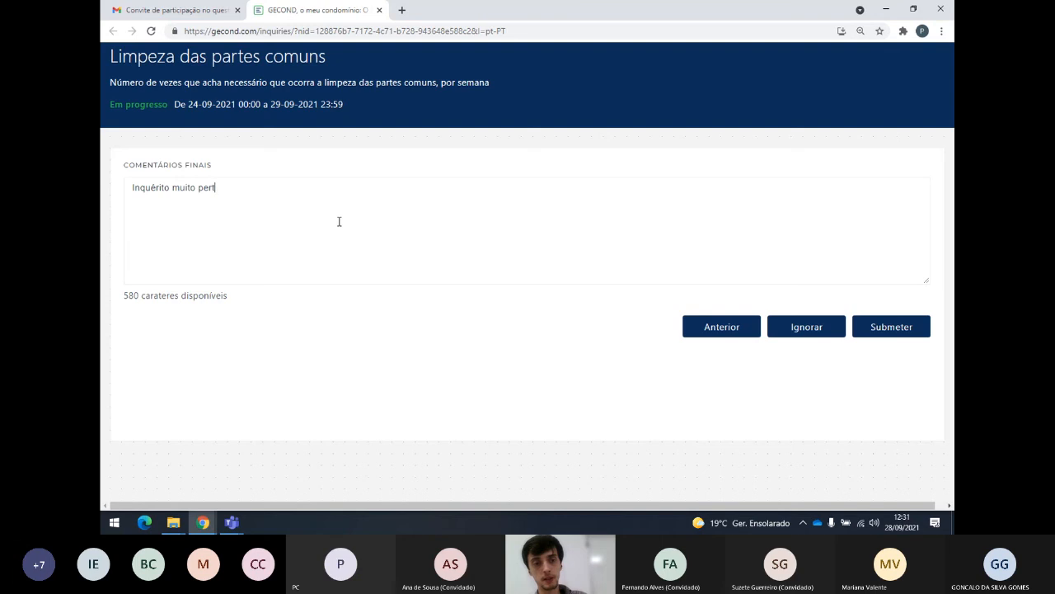
pyautogui.write('inente. Obrigado pel')
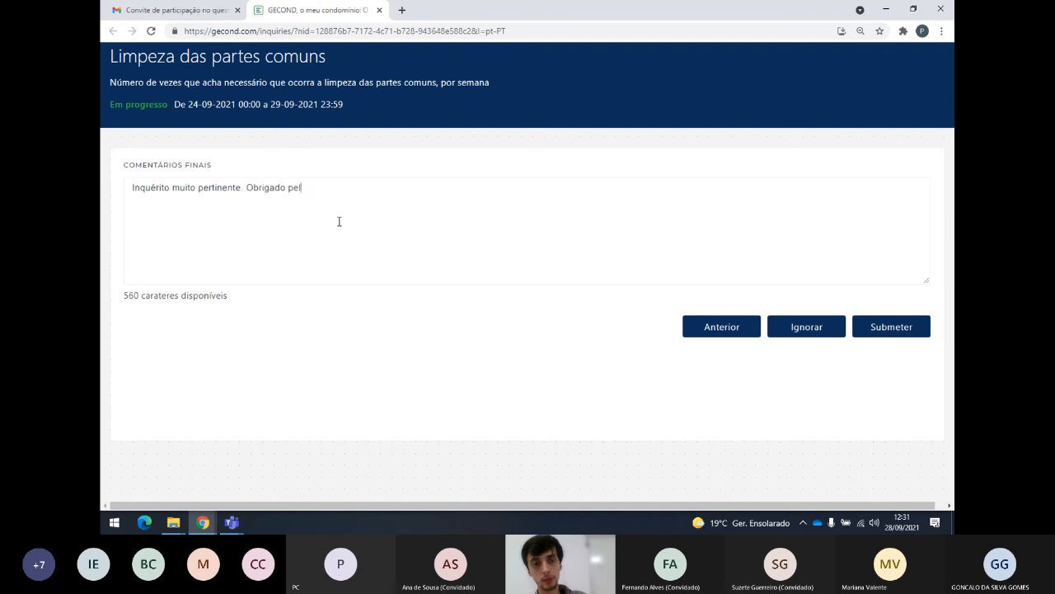
pyautogui.write('a vossa preocupação')
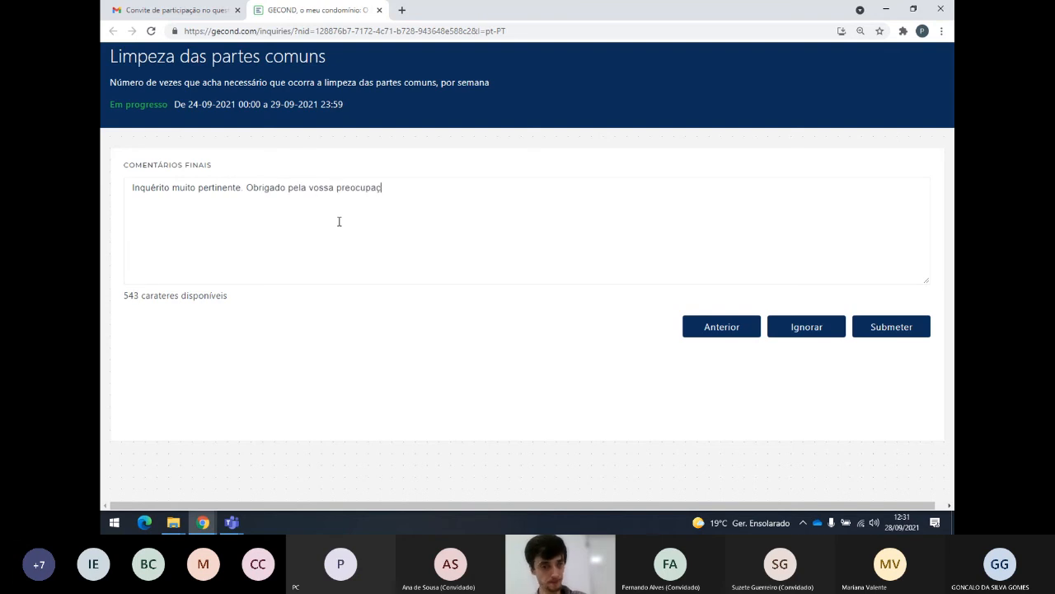
pyautogui.click(876, 326)
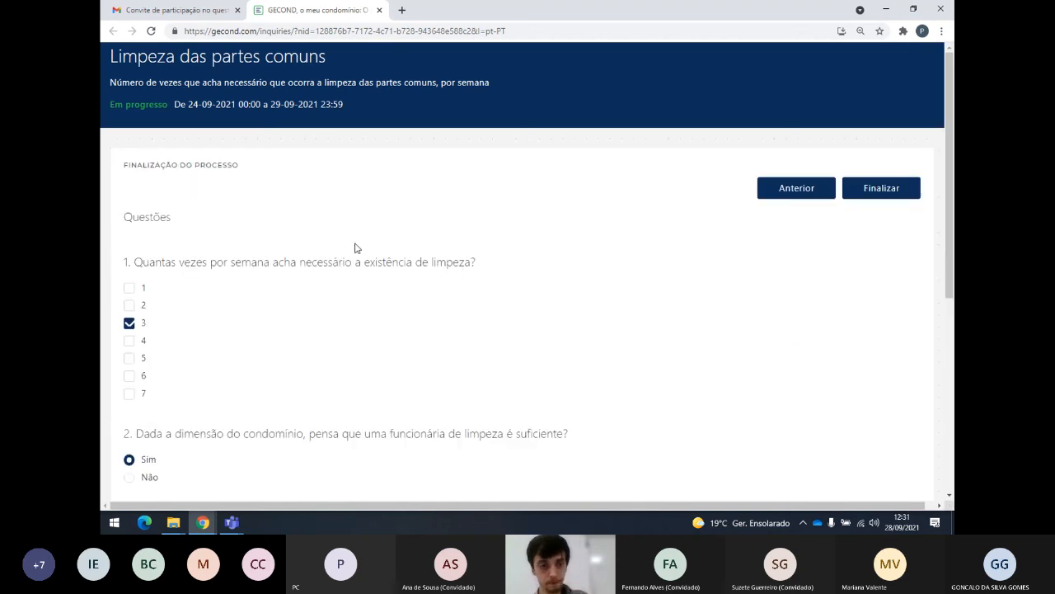
# Review the answer summary and finalise the cleaning questionnaire with Finalizar.
pyautogui.scroll(-5, 348, 214)
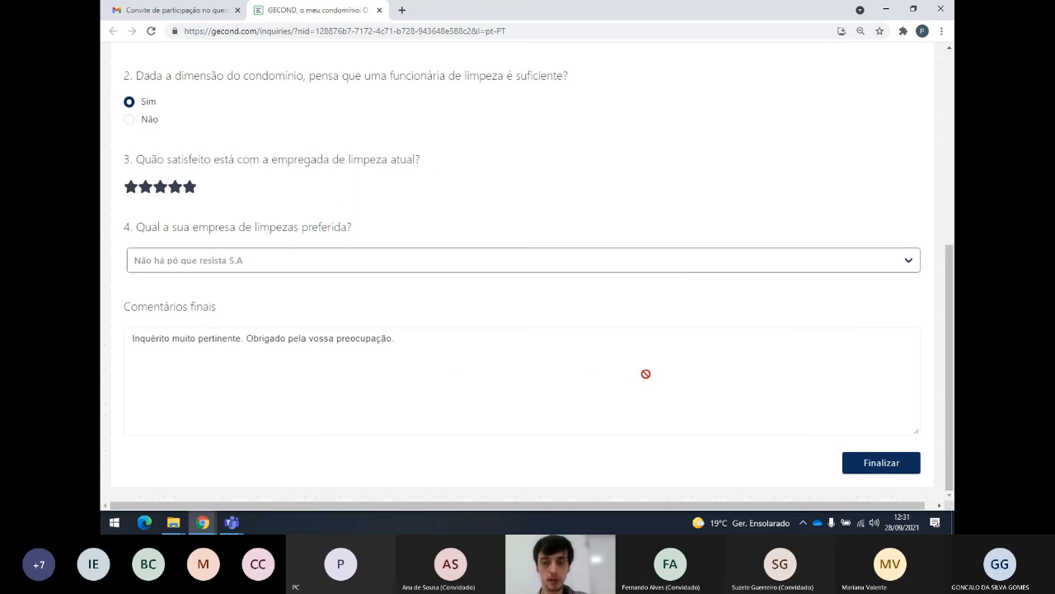
pyautogui.scroll(5, 647, 371)
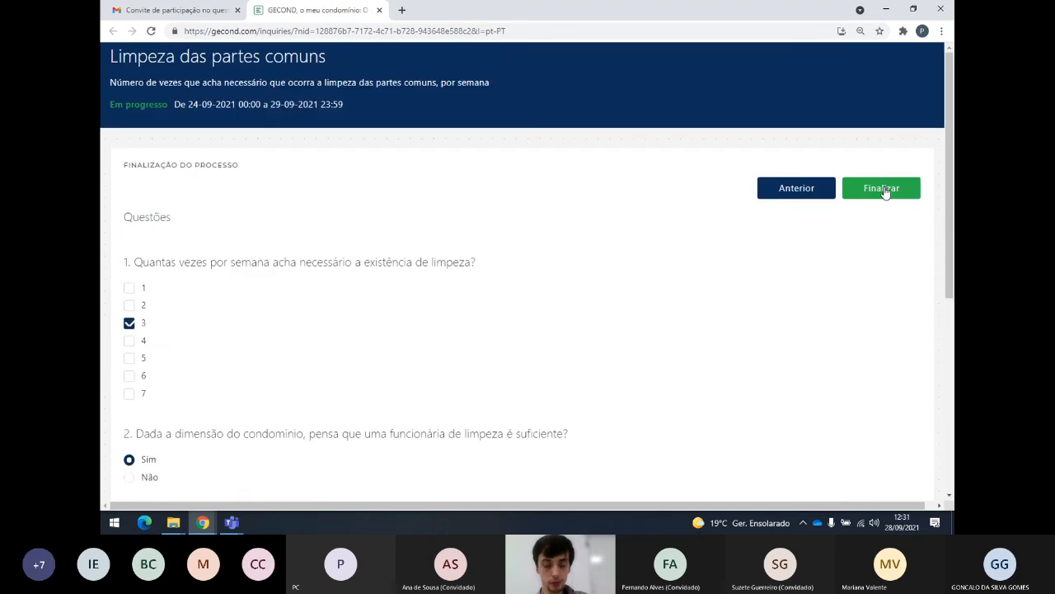
pyautogui.click(883, 193)
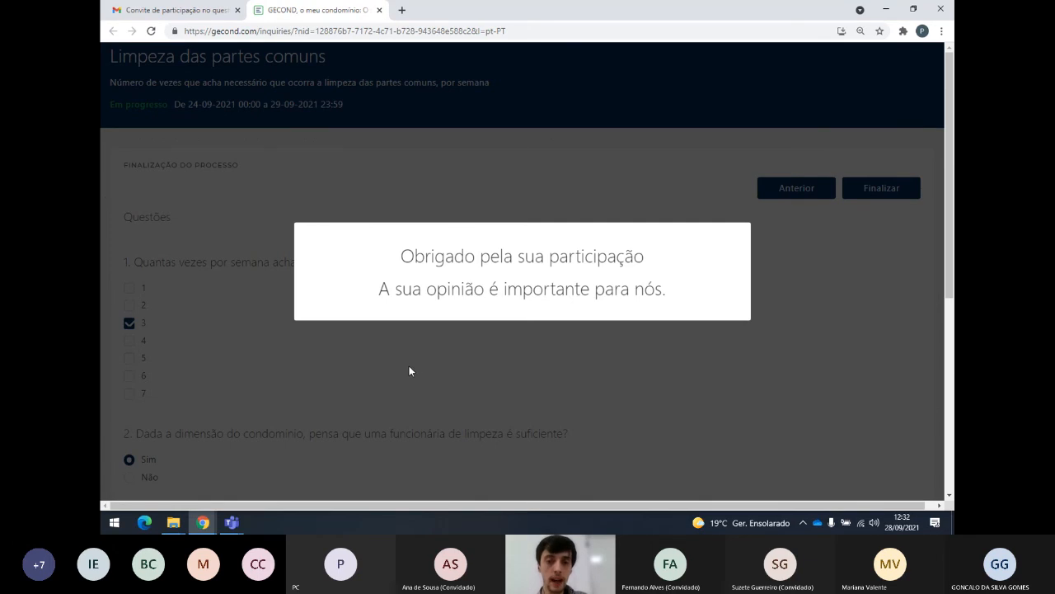
pyautogui.hotkey('alt', 'Tab')
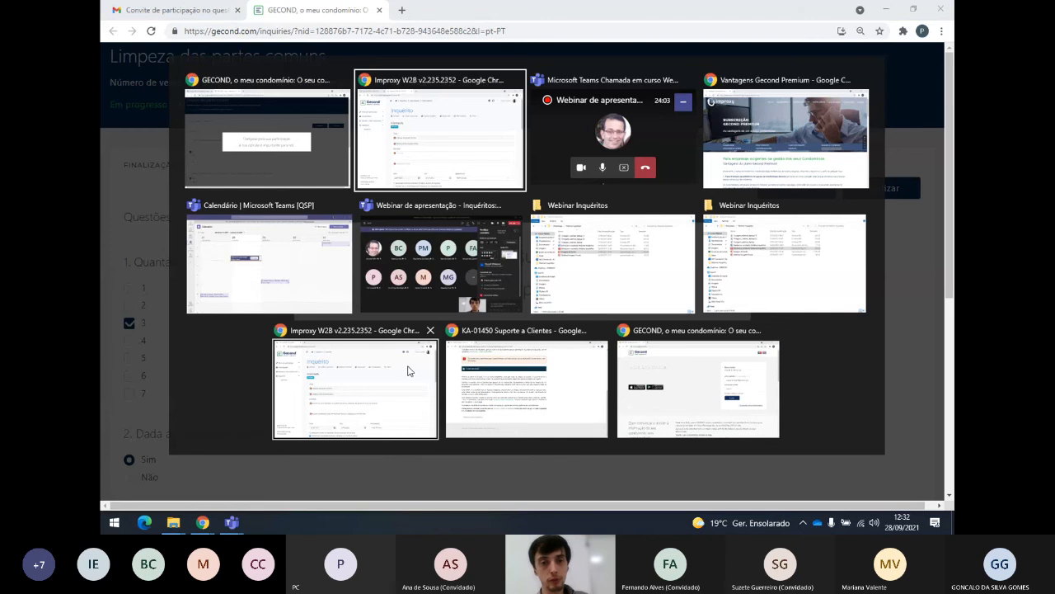
# Open the 24-09-2021 Limpeza das partes comuns inquiry from the inquiries list.
pyautogui.click(407, 370)
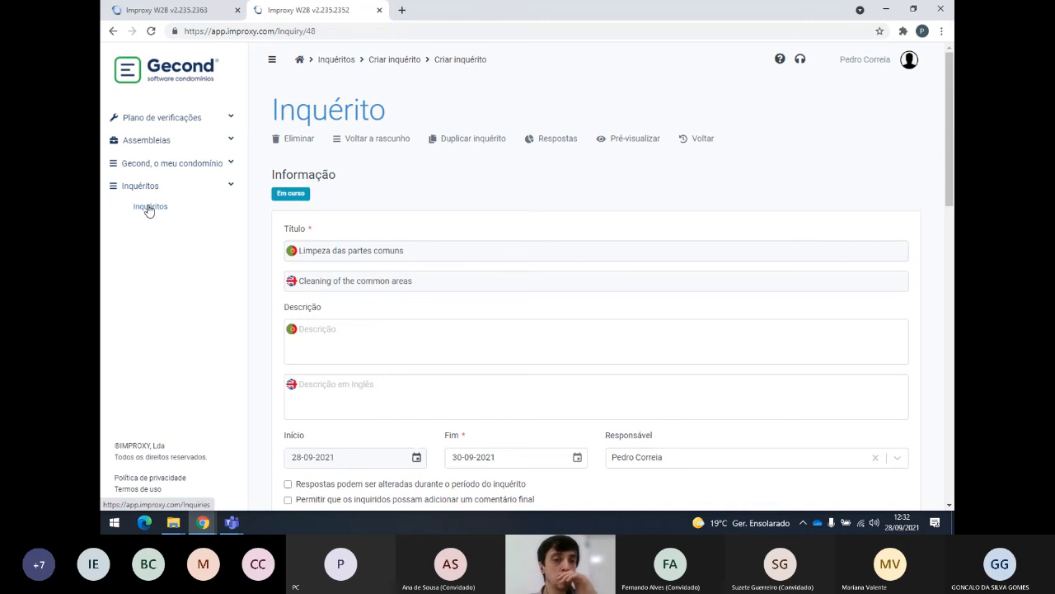
pyautogui.click(338, 61)
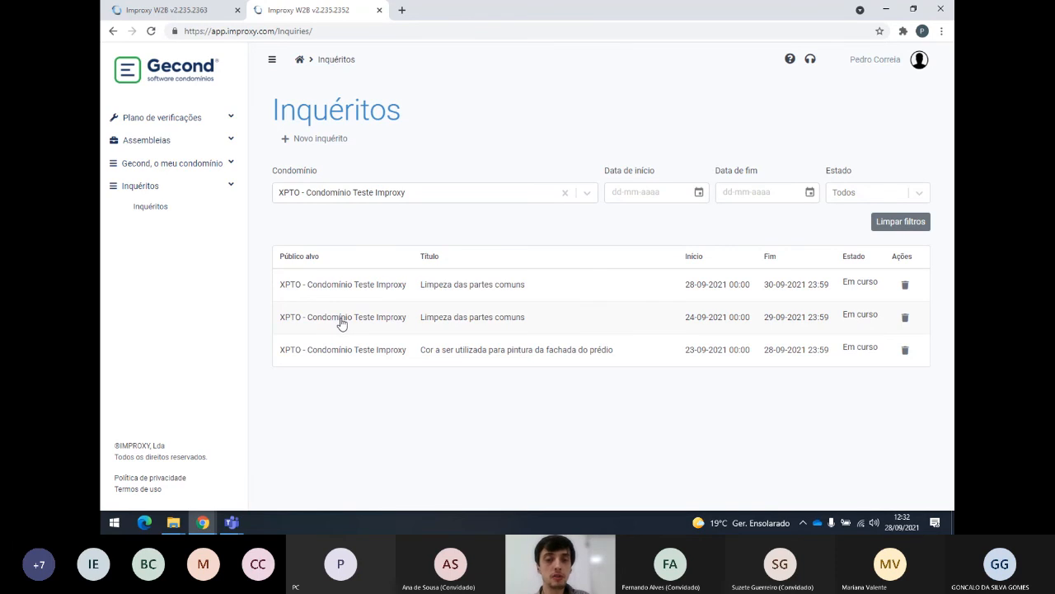
pyautogui.click(341, 323)
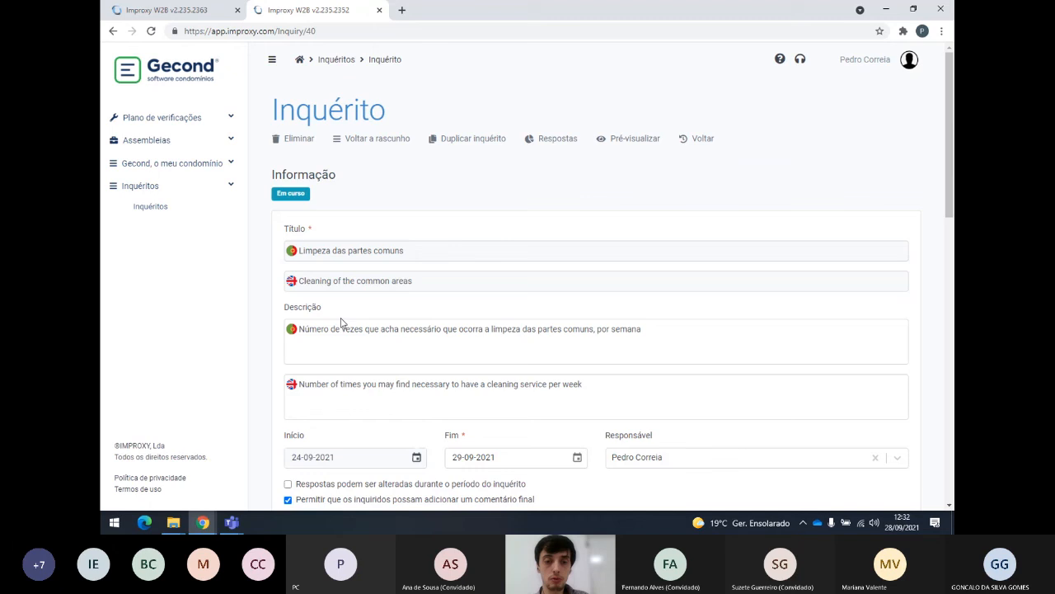
pyautogui.click(346, 61)
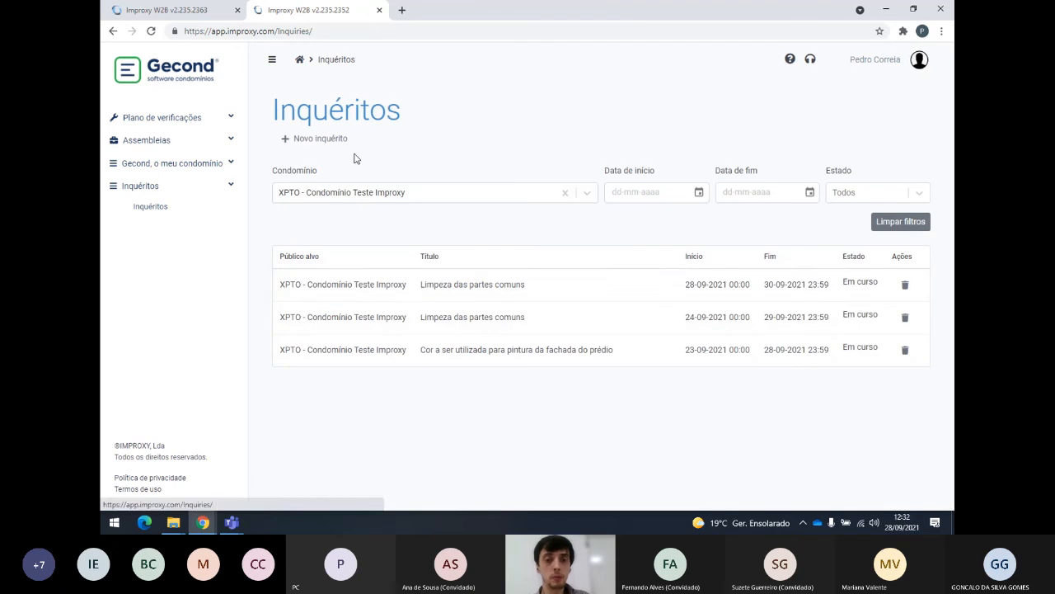
pyautogui.click(375, 321)
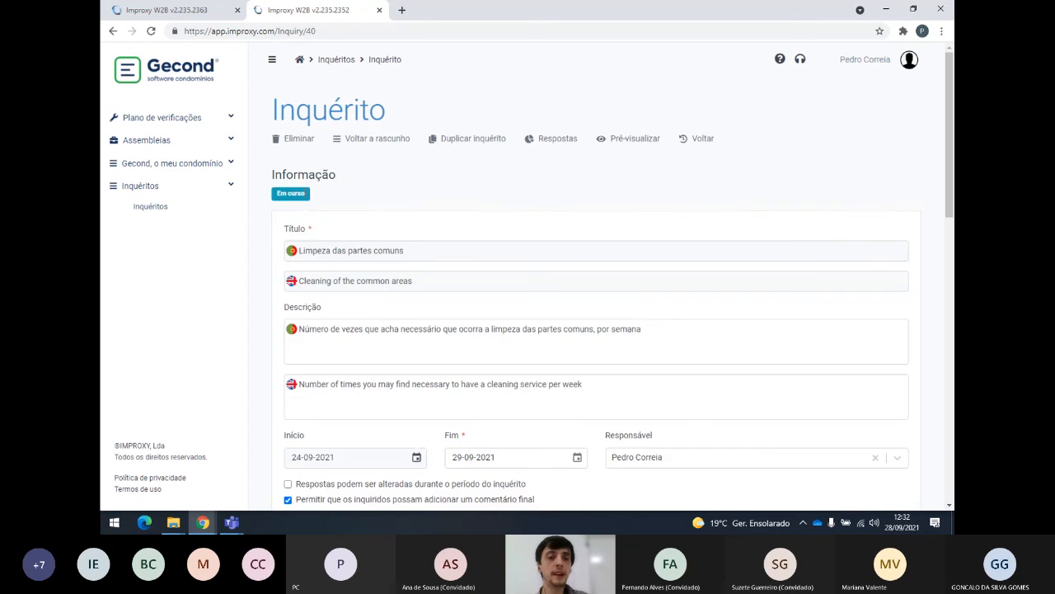
# Check the inquiry's final-comment option, then open its Respostas statistics.
pyautogui.scroll(-2, 425, 212)
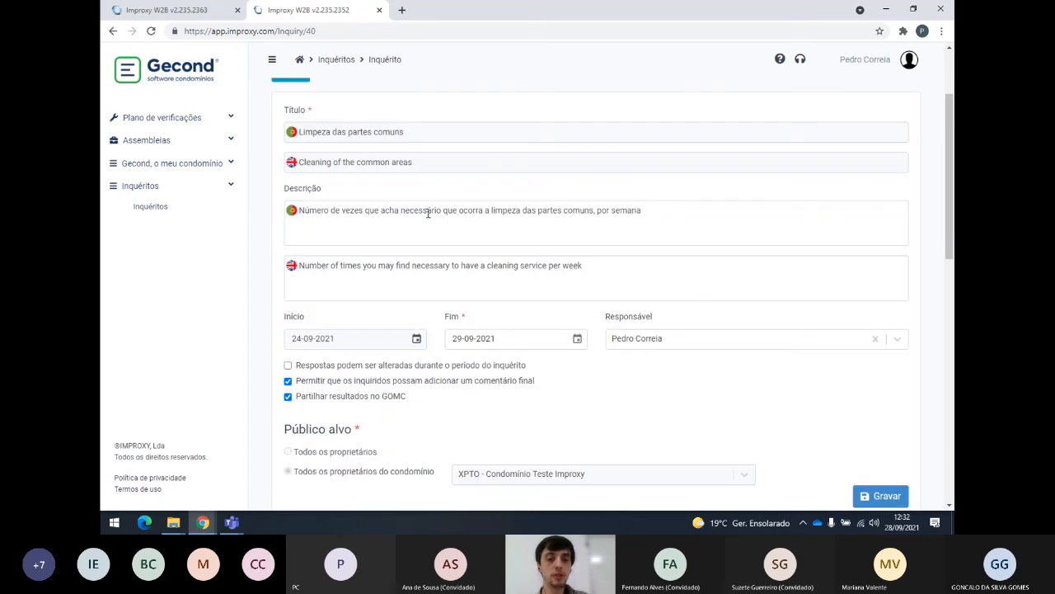
pyautogui.scroll(-2, 428, 213)
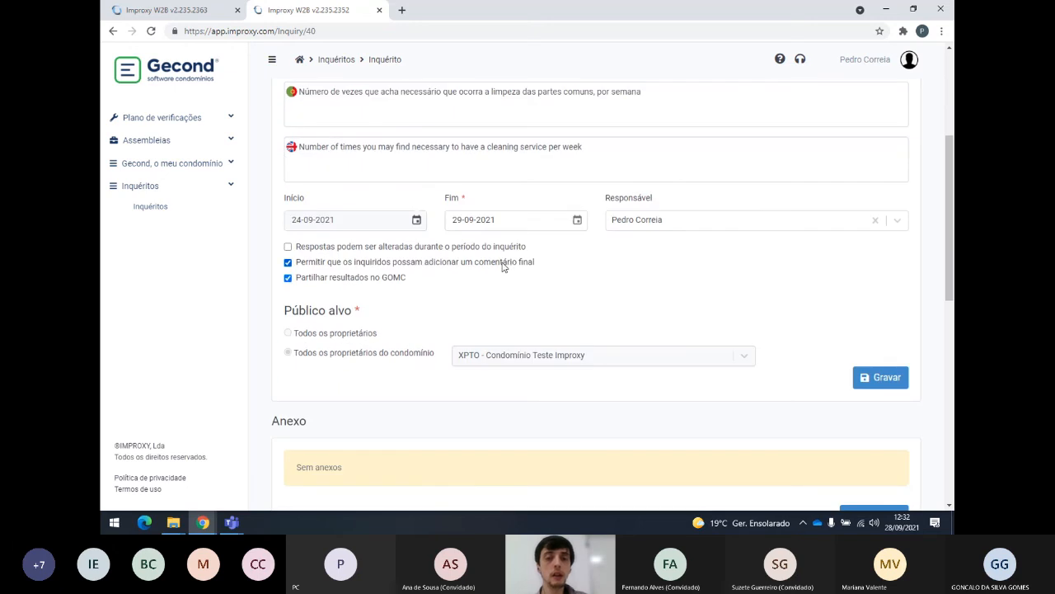
pyautogui.moveTo(538, 262); pyautogui.dragTo(305, 264)
pyautogui.scroll(4, 446, 282)
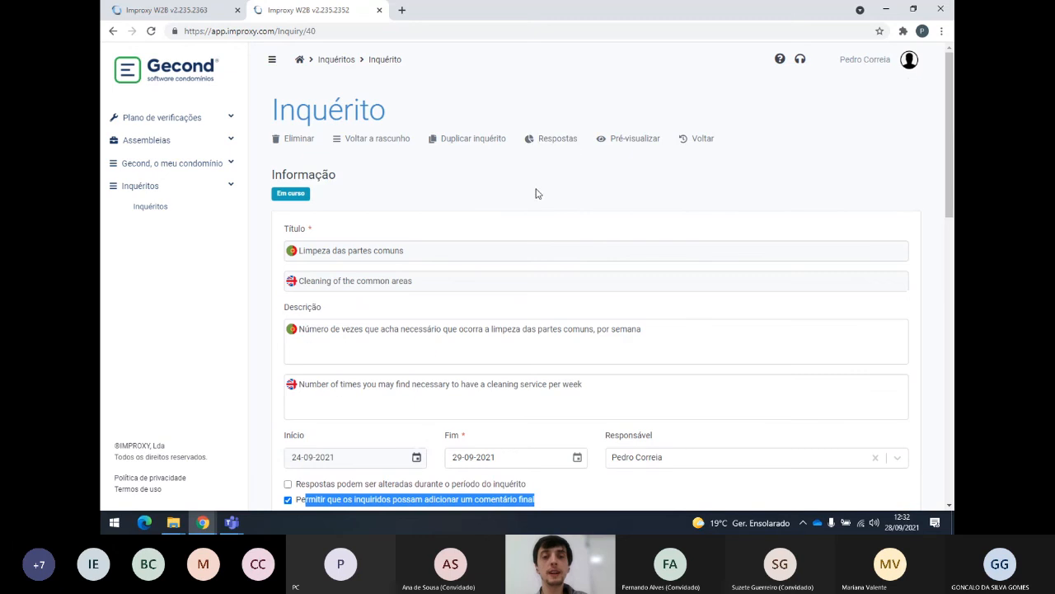
pyautogui.click(558, 142)
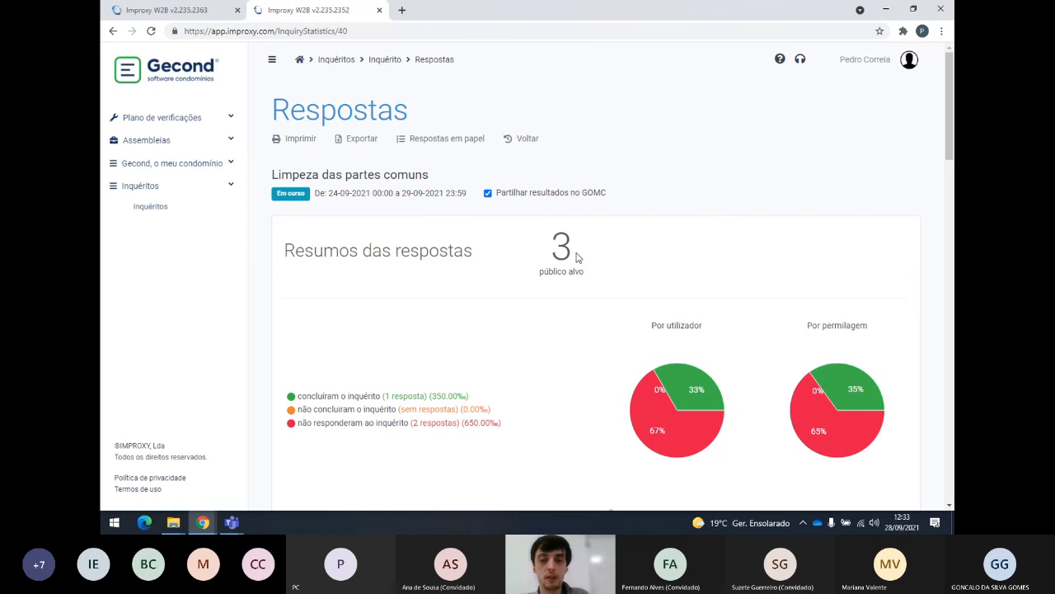
# Inspect the response pie charts and highlight the 3 público alvo target-owner count.
pyautogui.moveTo(682, 381)
pyautogui.scroll(-2, 628, 354)
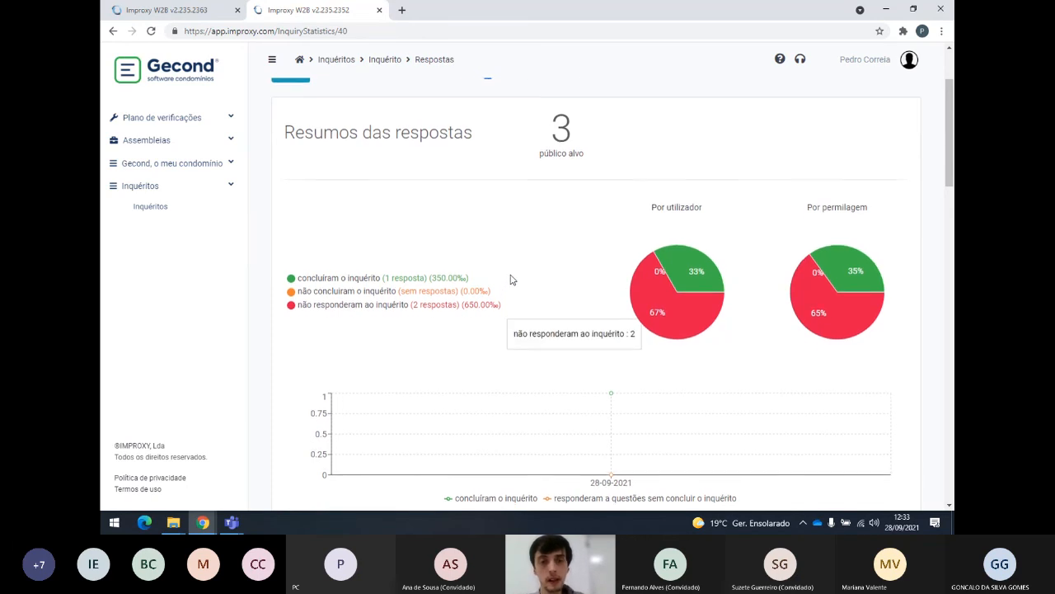
pyautogui.scroll(2, 511, 280)
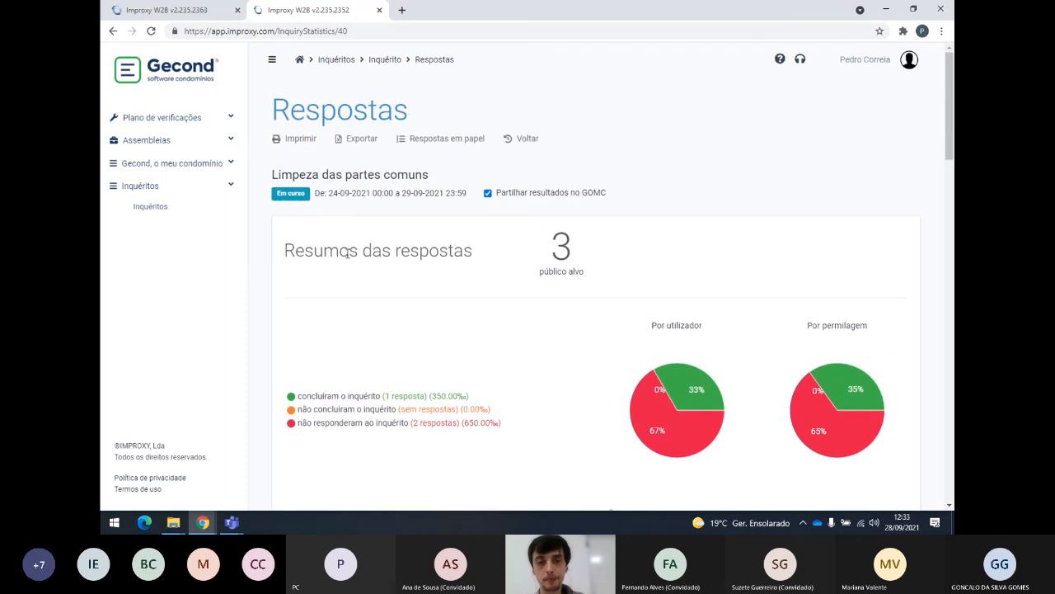
pyautogui.doubleClick(561, 247)
pyautogui.moveTo(578, 264); pyautogui.dragTo(588, 276)
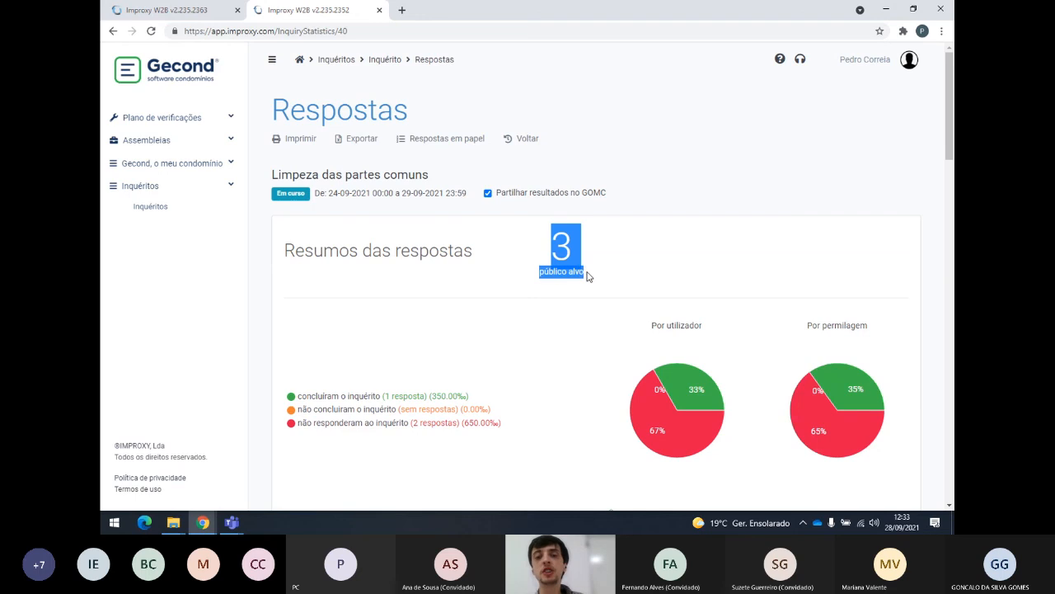
pyautogui.click(588, 276)
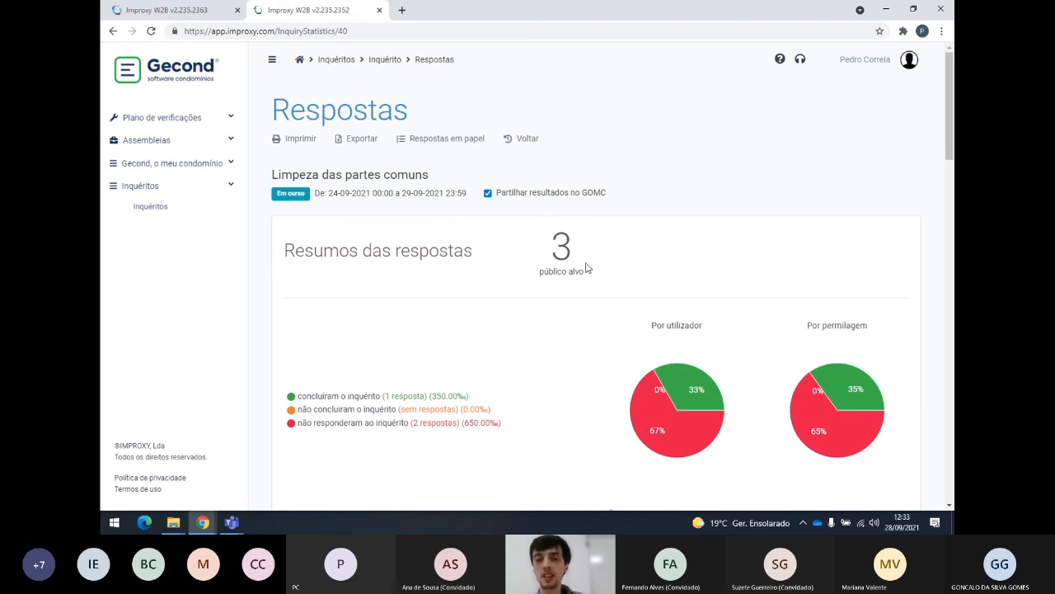
# Examine the completion pies and the não concluíram legend, then scroll to Tópicos results.
pyautogui.scroll(-3, 540, 256)
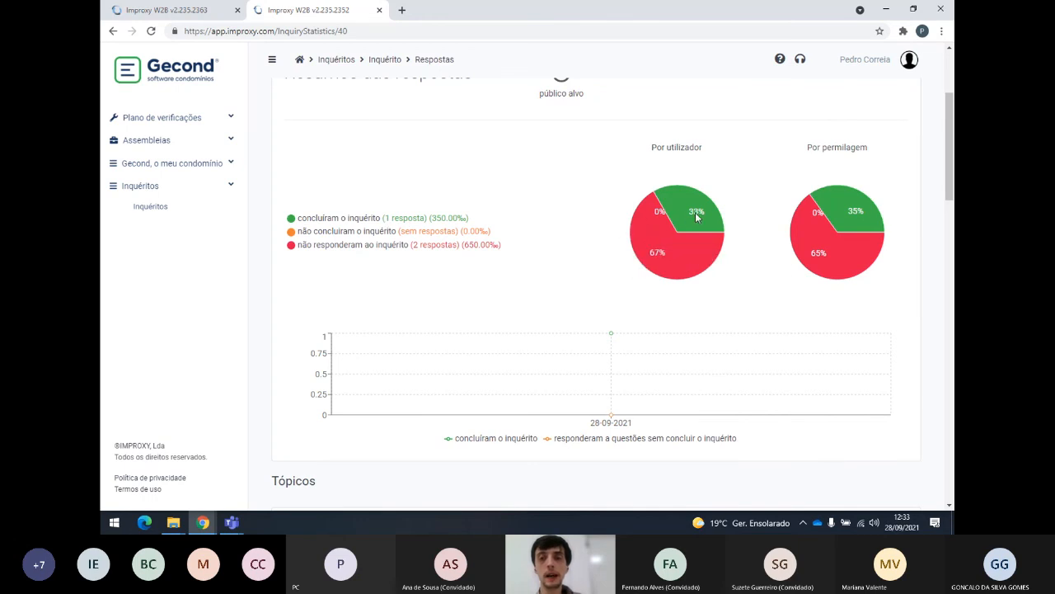
pyautogui.moveTo(695, 223)
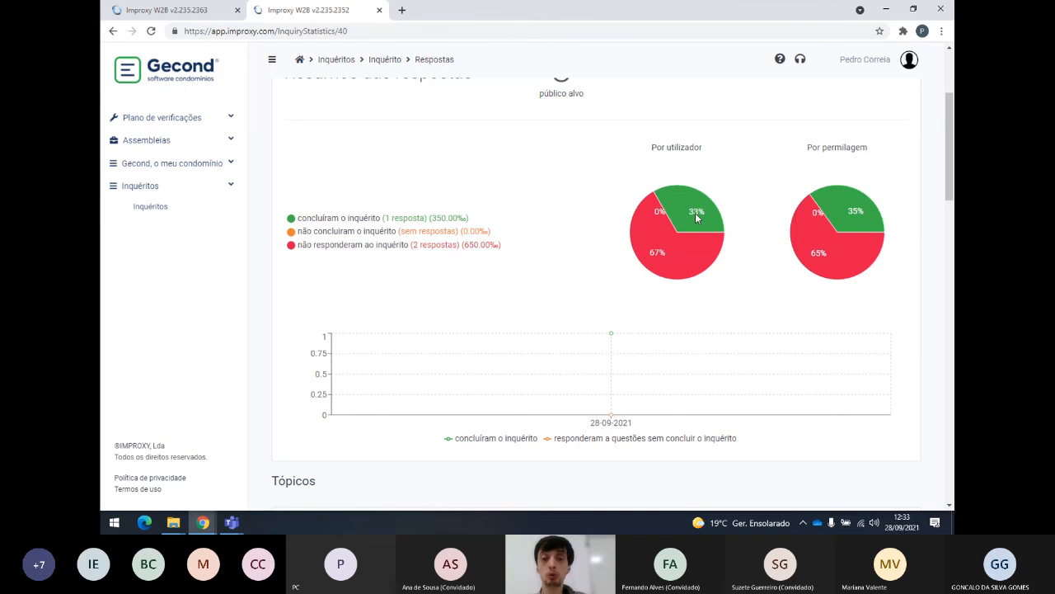
pyautogui.moveTo(813, 198)
pyautogui.moveTo(811, 229)
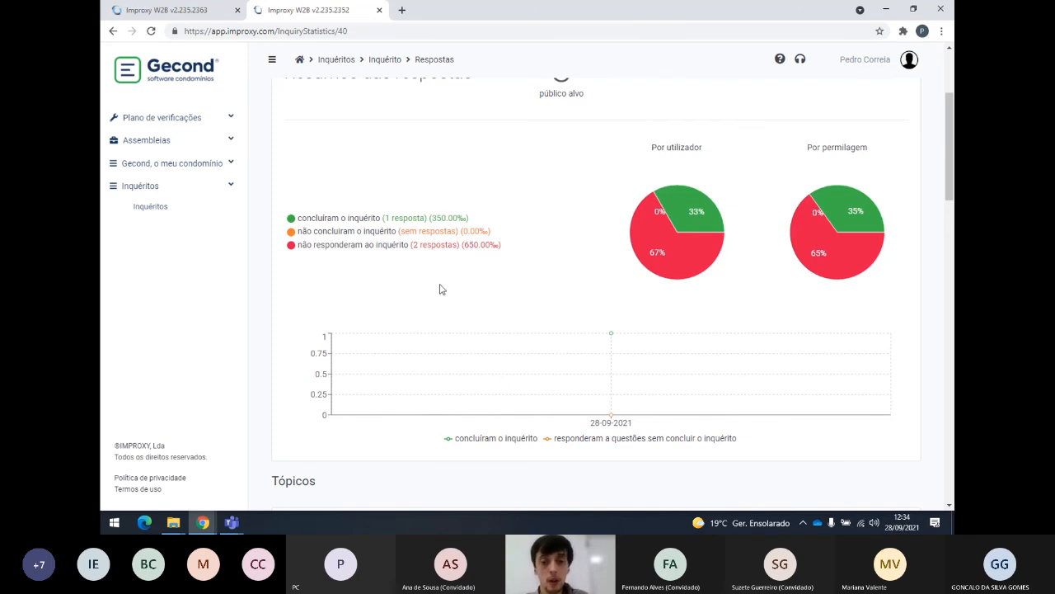
pyautogui.moveTo(302, 251)
pyautogui.mouseDown()
pyautogui.moveTo(506, 254)
pyautogui.moveTo(482, 233)
pyautogui.moveTo(301, 234)
pyautogui.mouseUp()
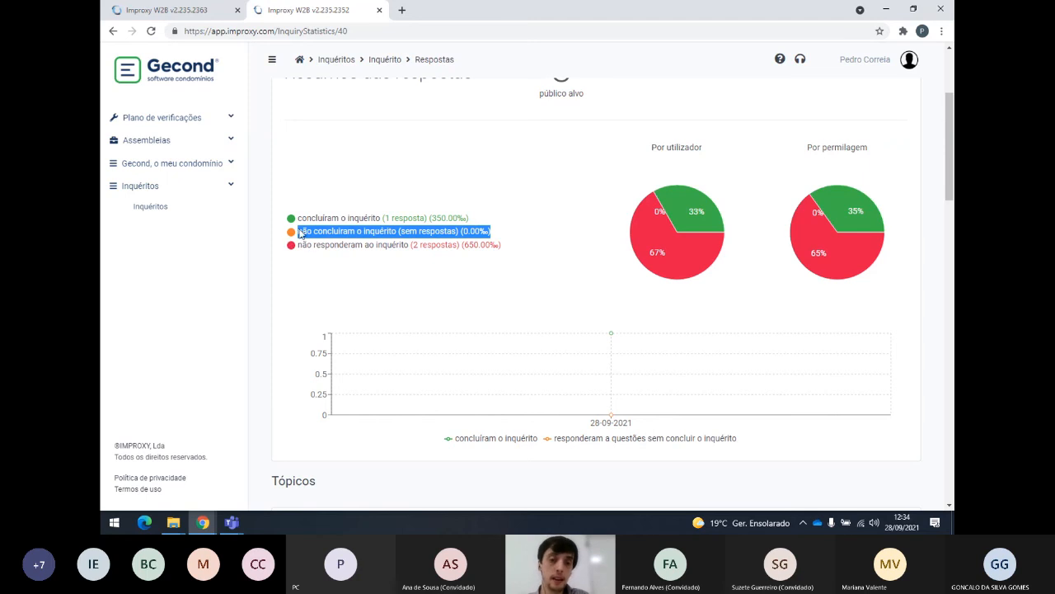
pyautogui.click(504, 237)
pyautogui.moveTo(502, 235); pyautogui.dragTo(294, 231)
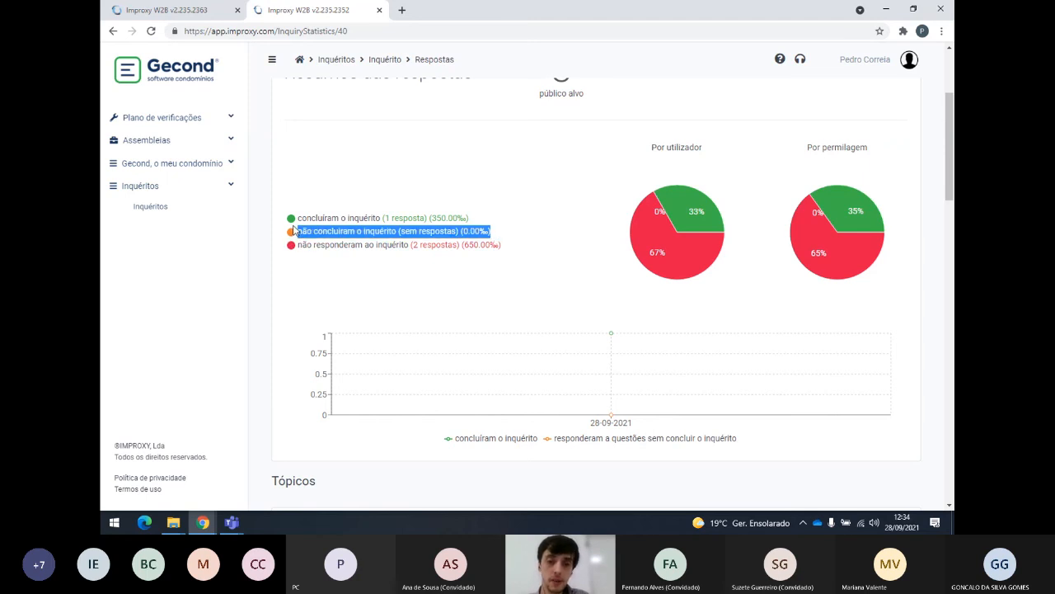
pyautogui.scroll(-4, 330, 236)
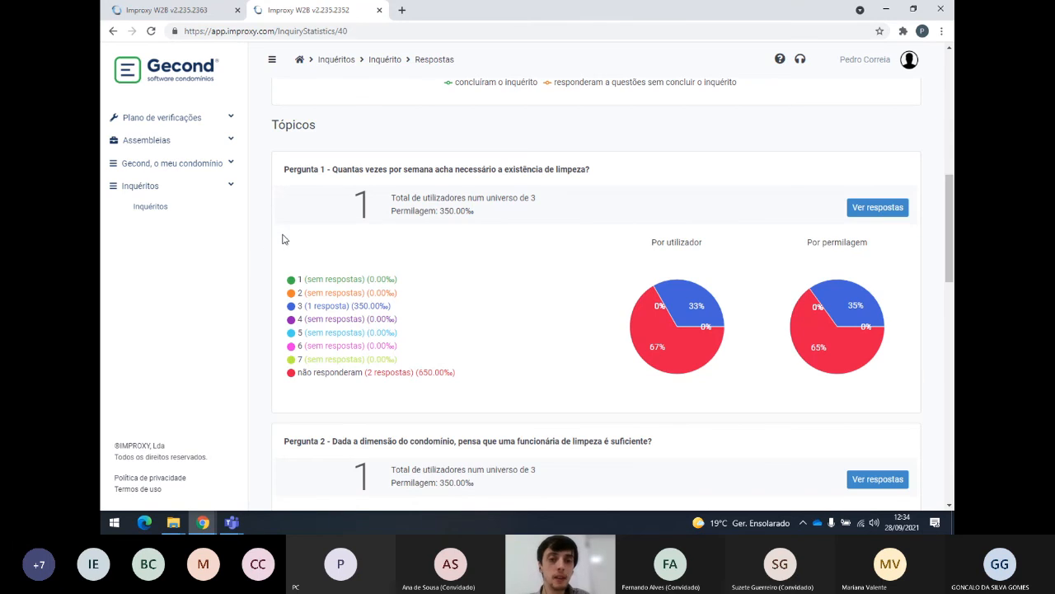
pyautogui.scroll(4, 355, 224)
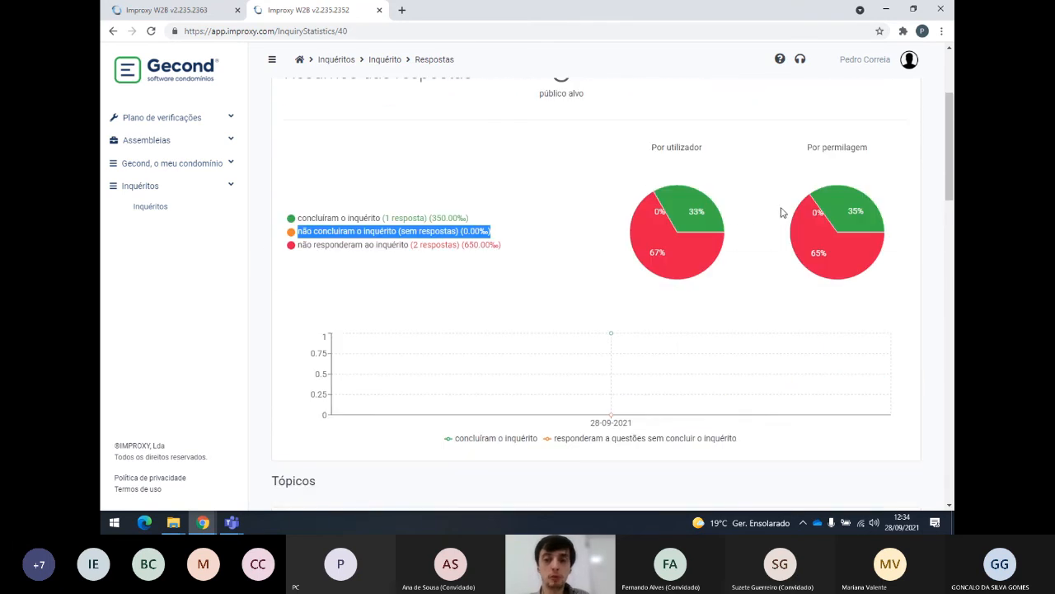
pyautogui.scroll(-3, 742, 229)
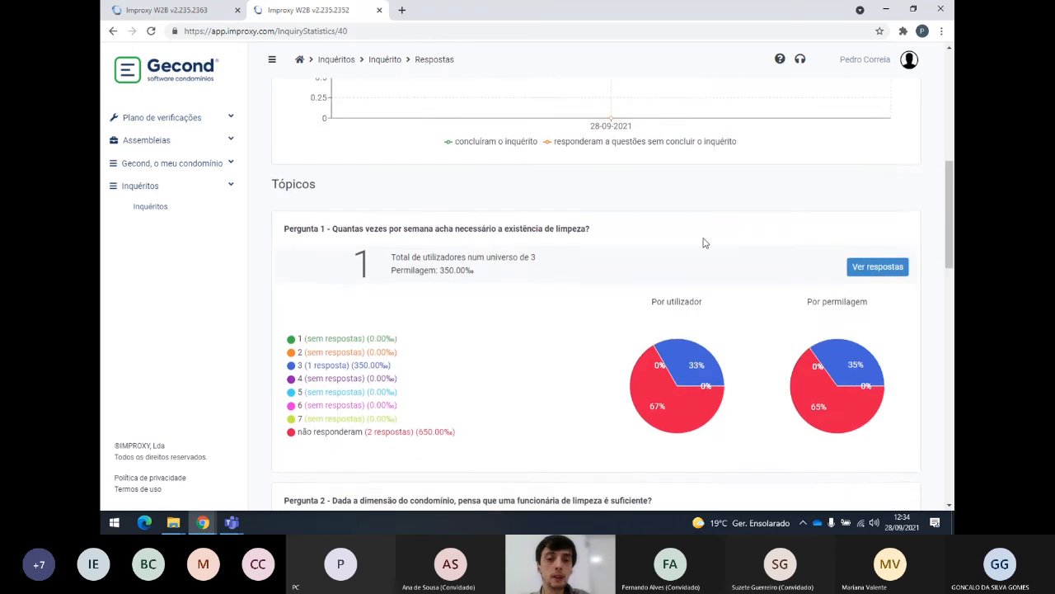
pyautogui.scroll(-2, 466, 268)
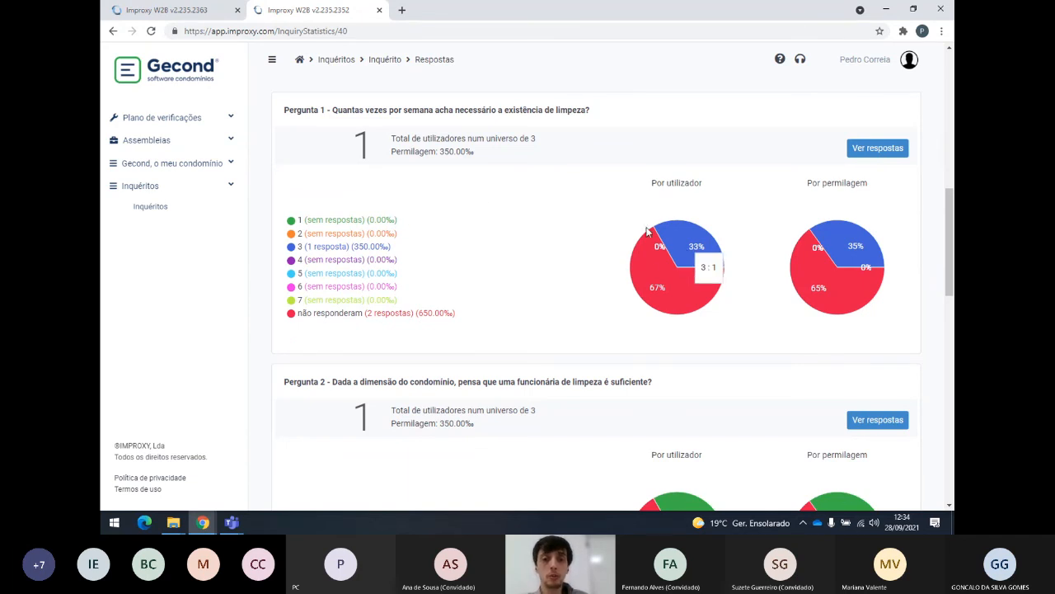
pyautogui.moveTo(284, 114); pyautogui.dragTo(602, 105)
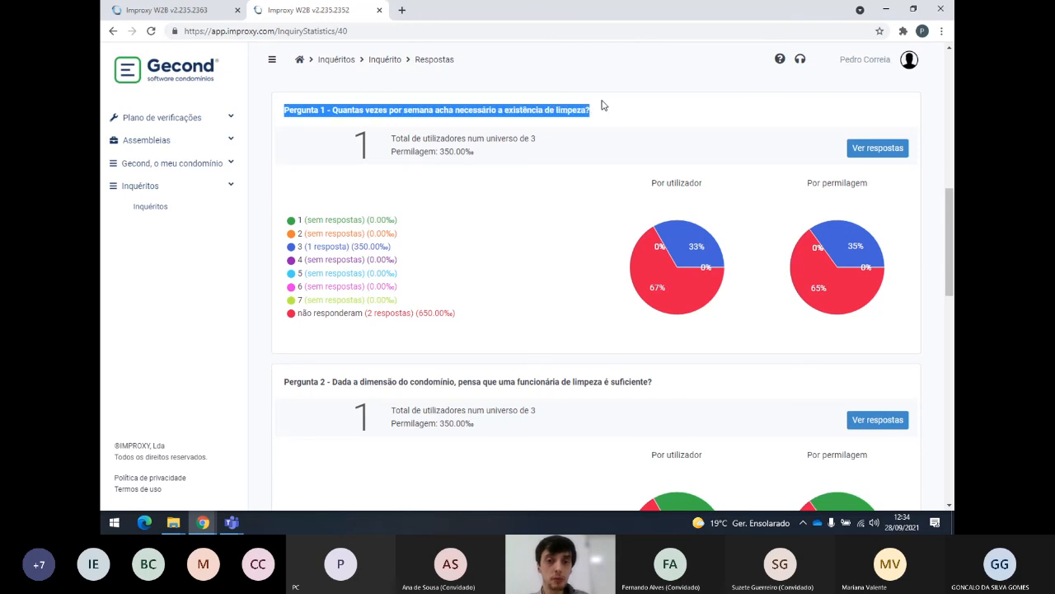
pyautogui.moveTo(354, 145); pyautogui.dragTo(541, 144)
pyautogui.click(486, 155)
pyautogui.moveTo(478, 153); pyautogui.dragTo(391, 153)
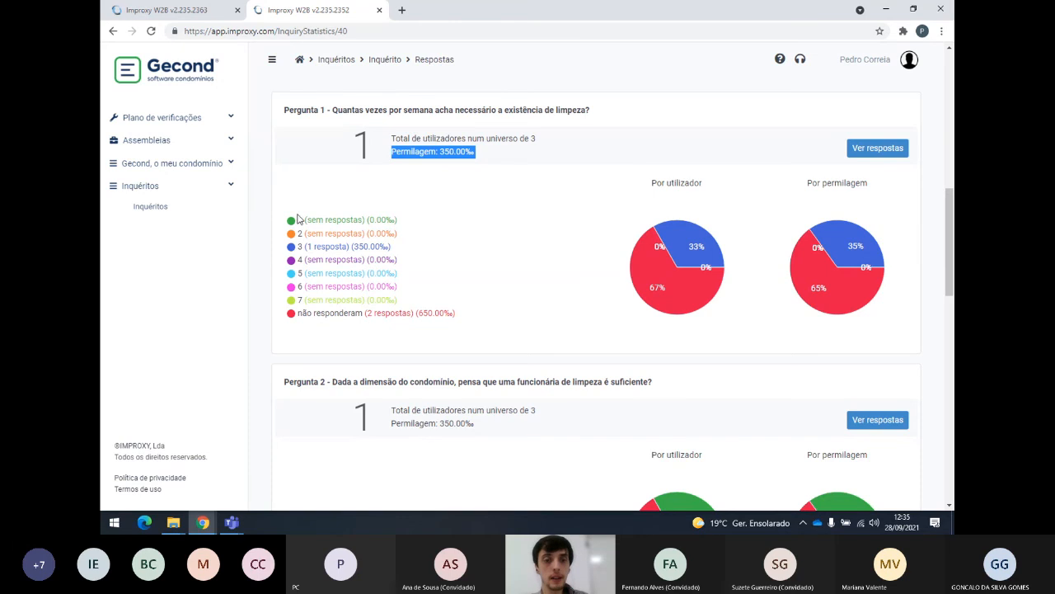
pyautogui.moveTo(278, 217); pyautogui.dragTo(462, 320)
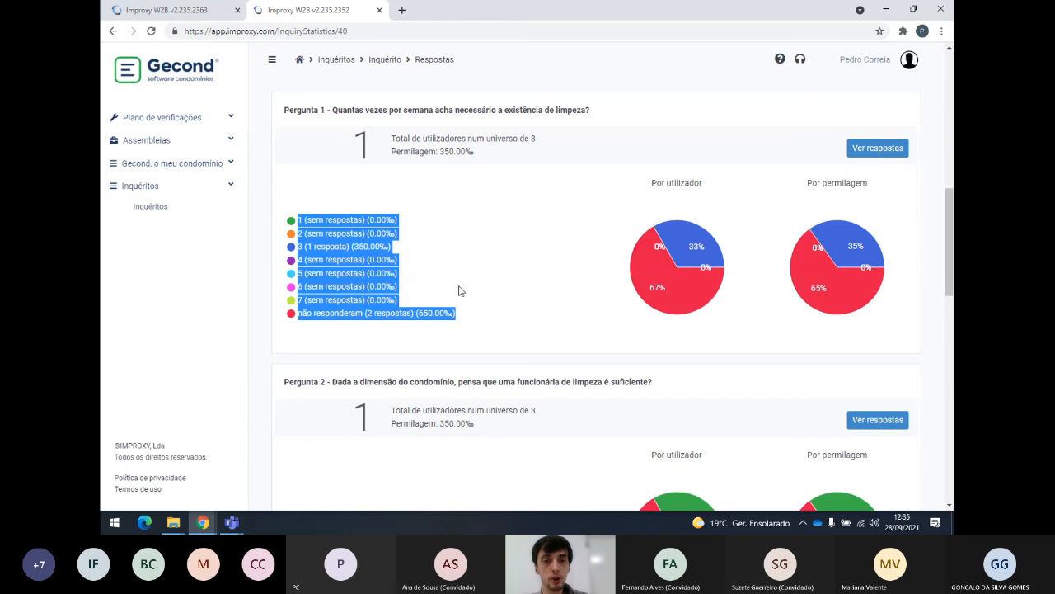
pyautogui.click(332, 206)
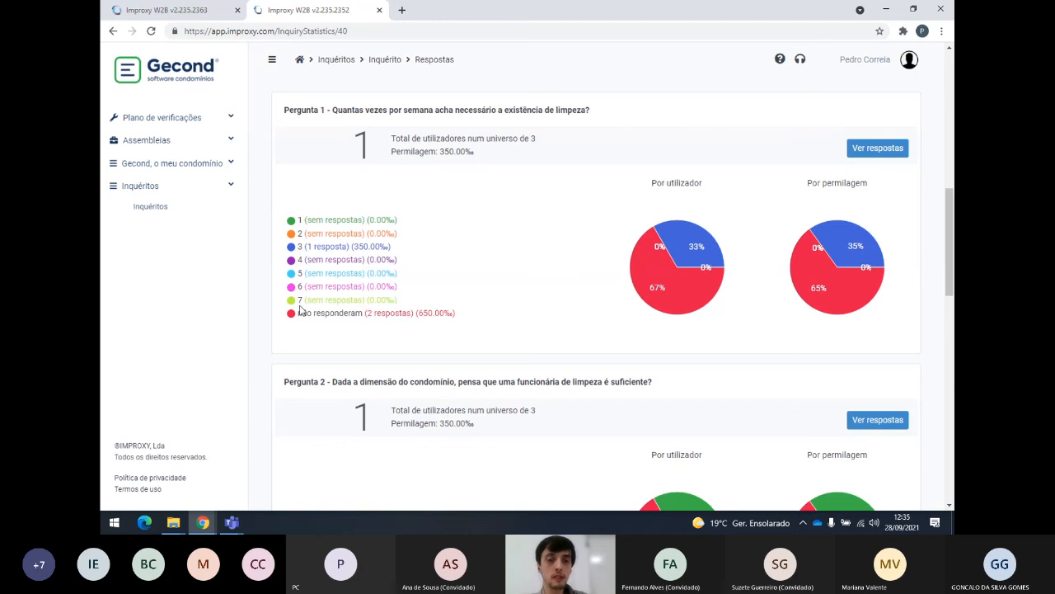
pyautogui.moveTo(393, 247); pyautogui.dragTo(301, 252)
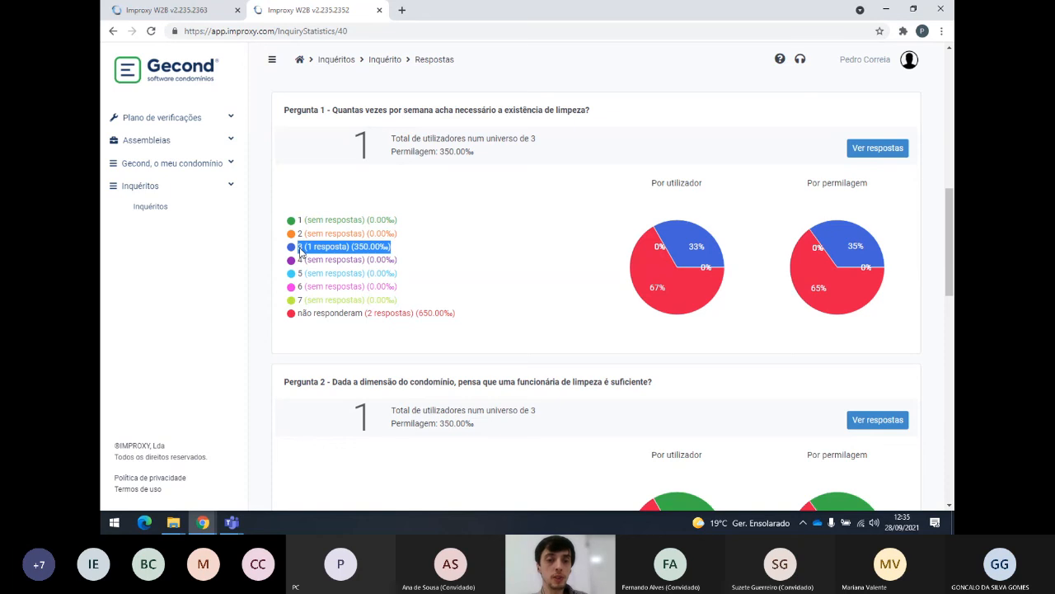
pyautogui.click(473, 272)
pyautogui.scroll(-2, 429, 269)
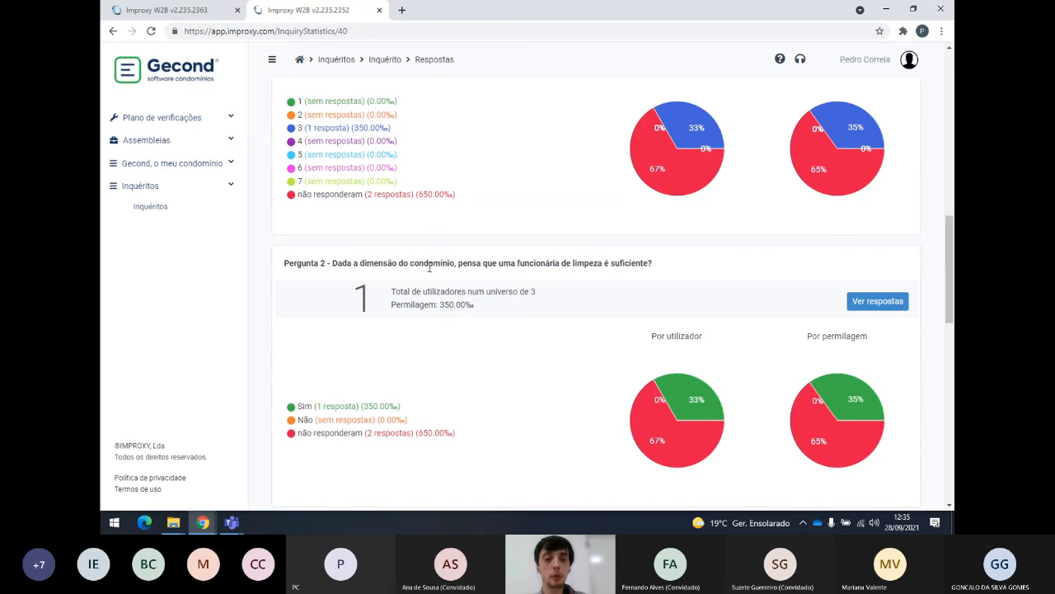
pyautogui.scroll(-2, 348, 268)
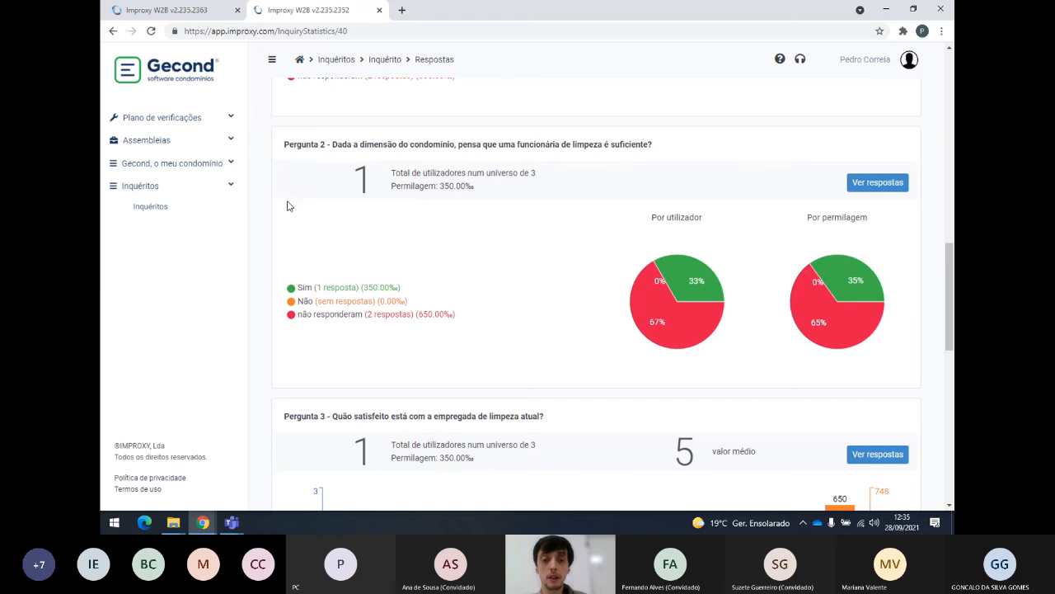
pyautogui.scroll(-4, 286, 216)
pyautogui.scroll(-7, 287, 221)
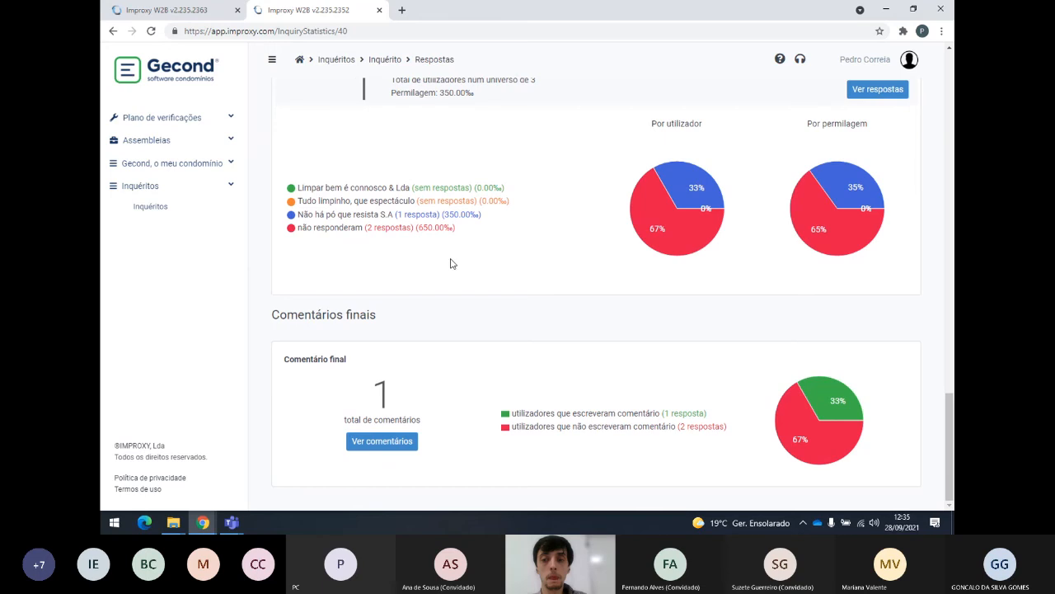
pyautogui.scroll(14, 455, 260)
pyautogui.scroll(4, 458, 261)
pyautogui.scroll(-2, 874, 337)
# Check who answered Pergunta 1: value 3 with the respondent's date, unit and permilage.
pyautogui.click(877, 210)
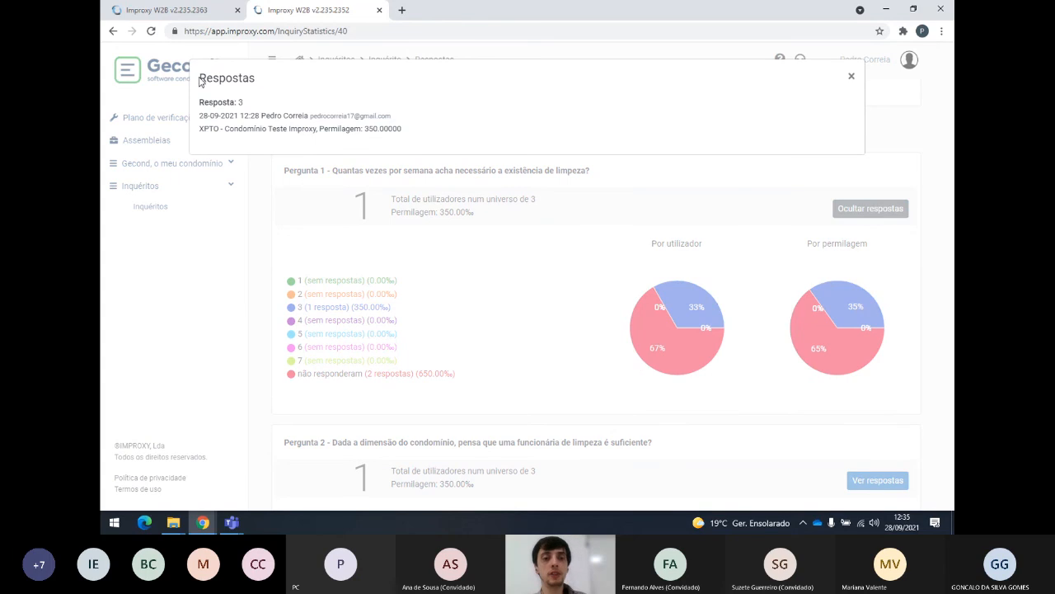
pyautogui.moveTo(200, 102); pyautogui.dragTo(245, 103)
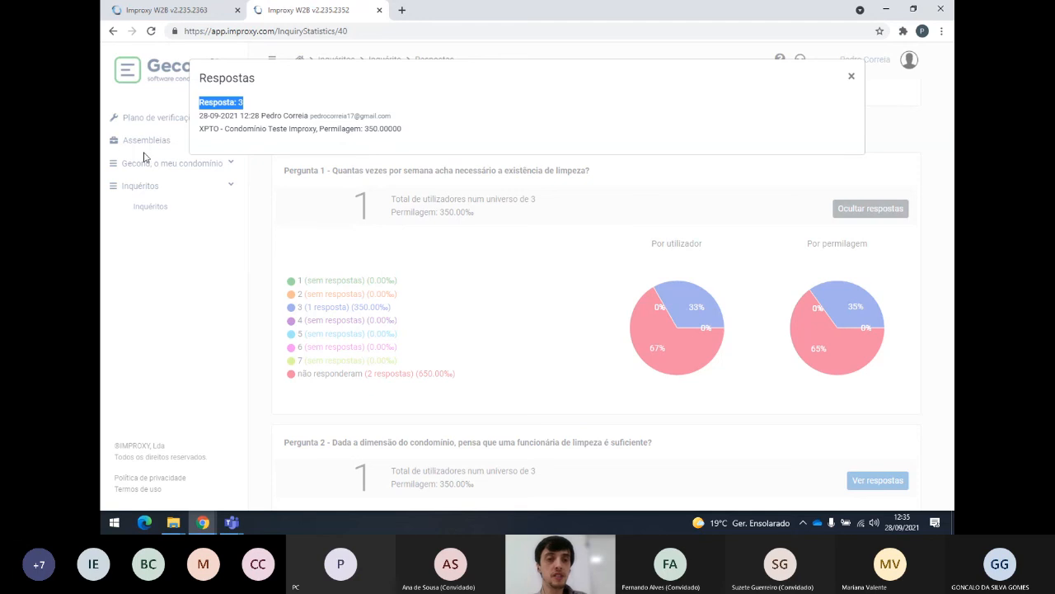
pyautogui.click(222, 121)
pyautogui.moveTo(203, 116); pyautogui.dragTo(404, 129)
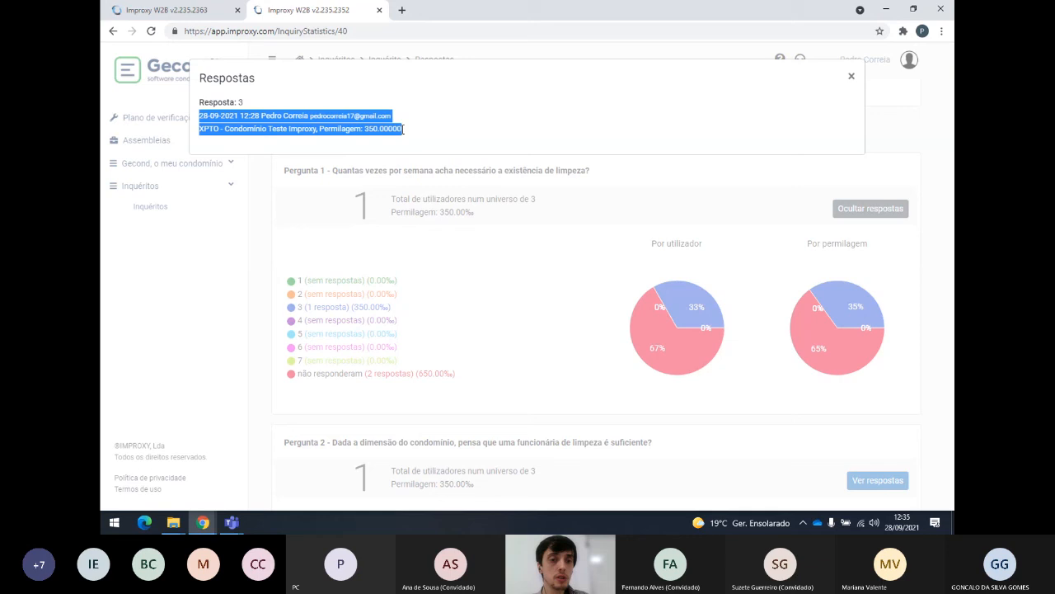
pyautogui.click(851, 76)
# Read the owner's comment in the Comentários finais window, then close it.
pyautogui.scroll(-4, 668, 296)
pyautogui.scroll(-4, 668, 295)
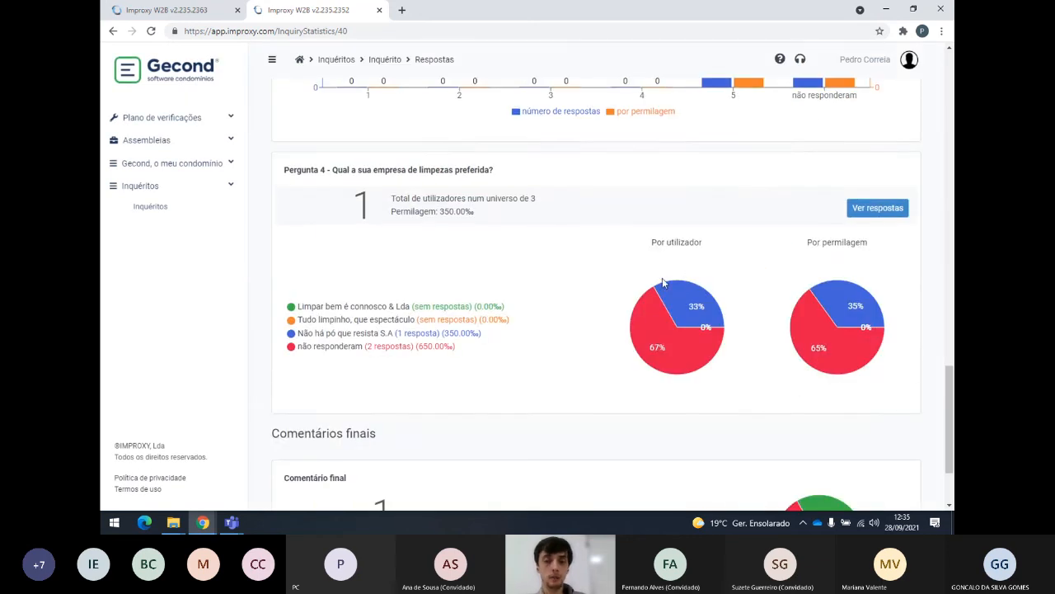
pyautogui.scroll(3, 902, 271)
pyautogui.scroll(2, 824, 207)
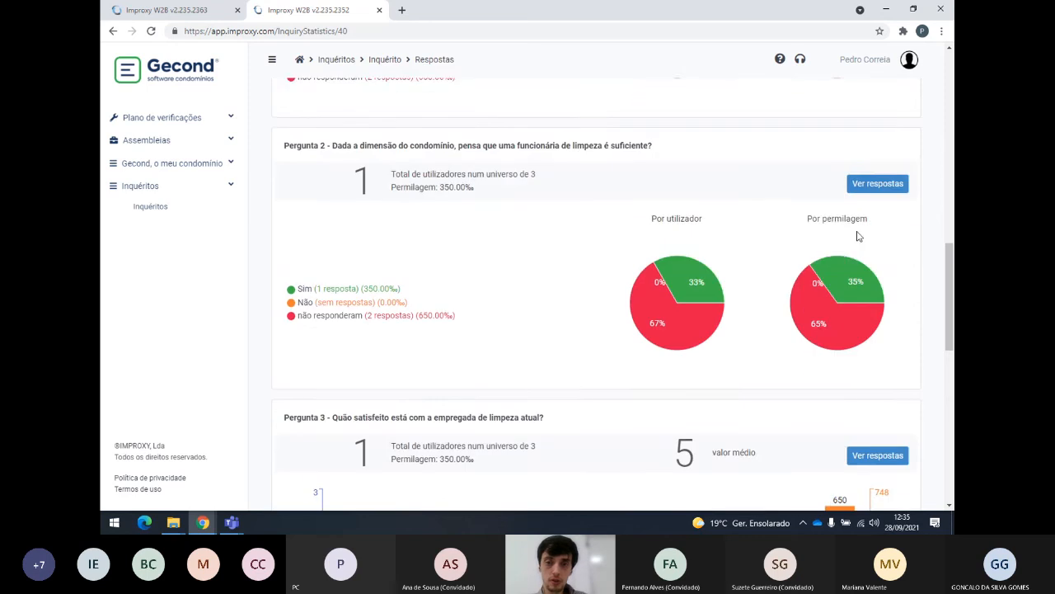
pyautogui.scroll(-7, 848, 261)
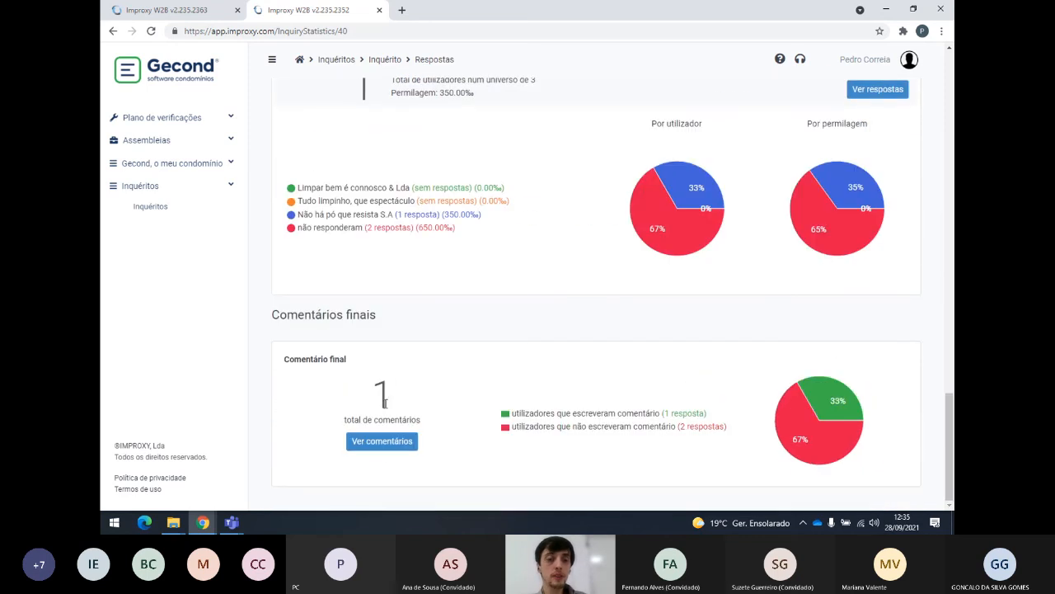
pyautogui.click(381, 443)
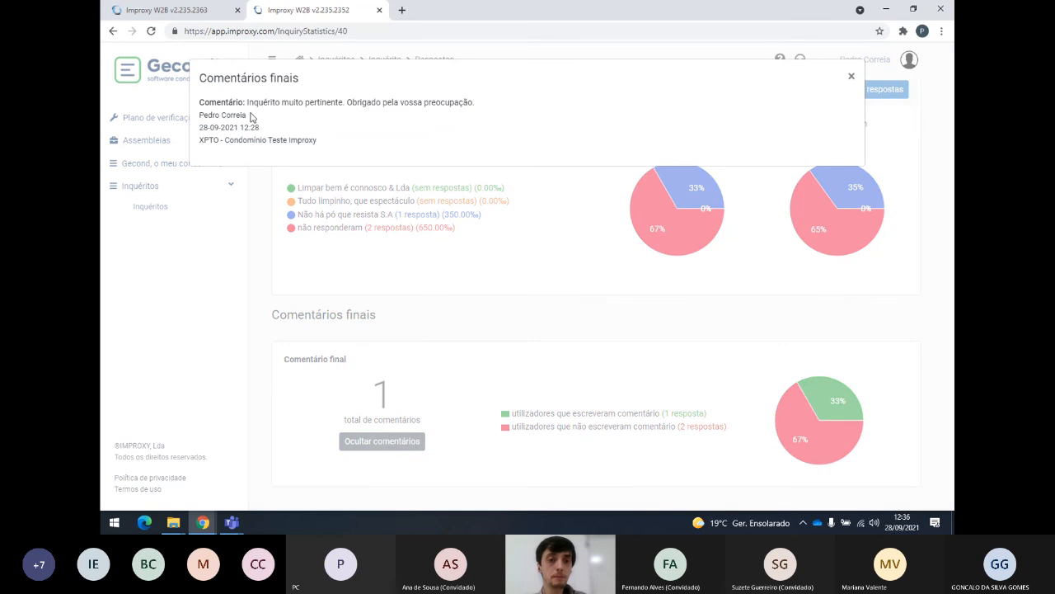
pyautogui.moveTo(248, 102); pyautogui.dragTo(487, 105)
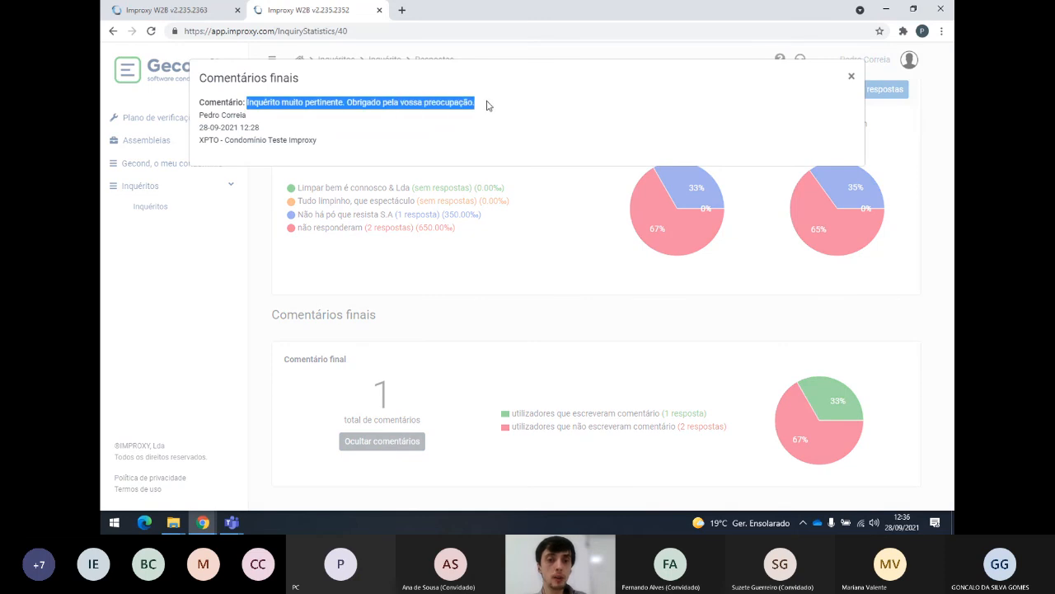
pyautogui.click(487, 105)
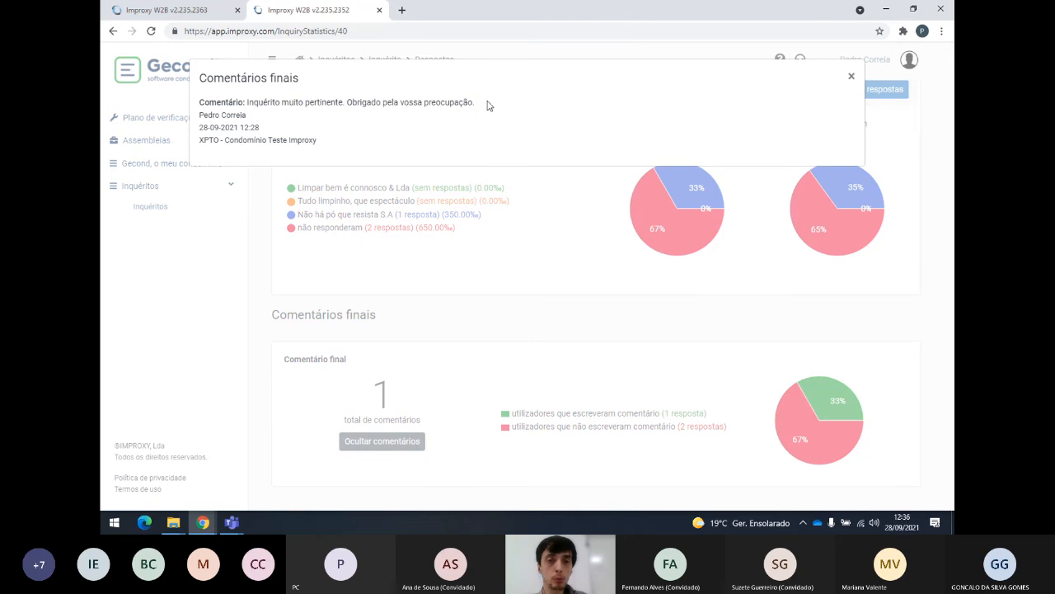
pyautogui.click(852, 75)
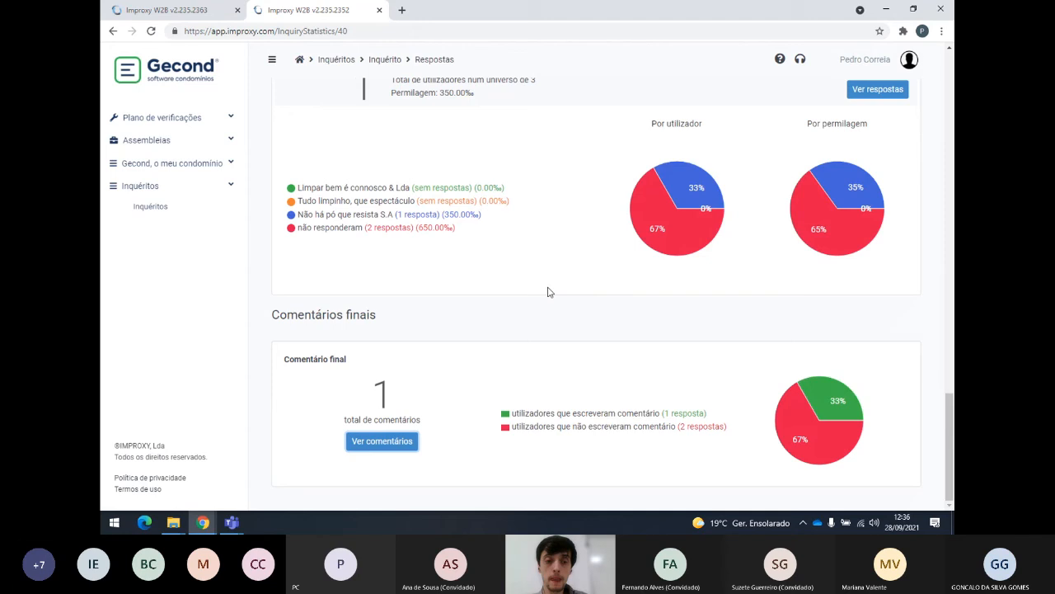
# Attempt to export the Respostas results from the top of the page; an error appears.
pyautogui.scroll(8, 553, 292)
pyautogui.scroll(10, 549, 283)
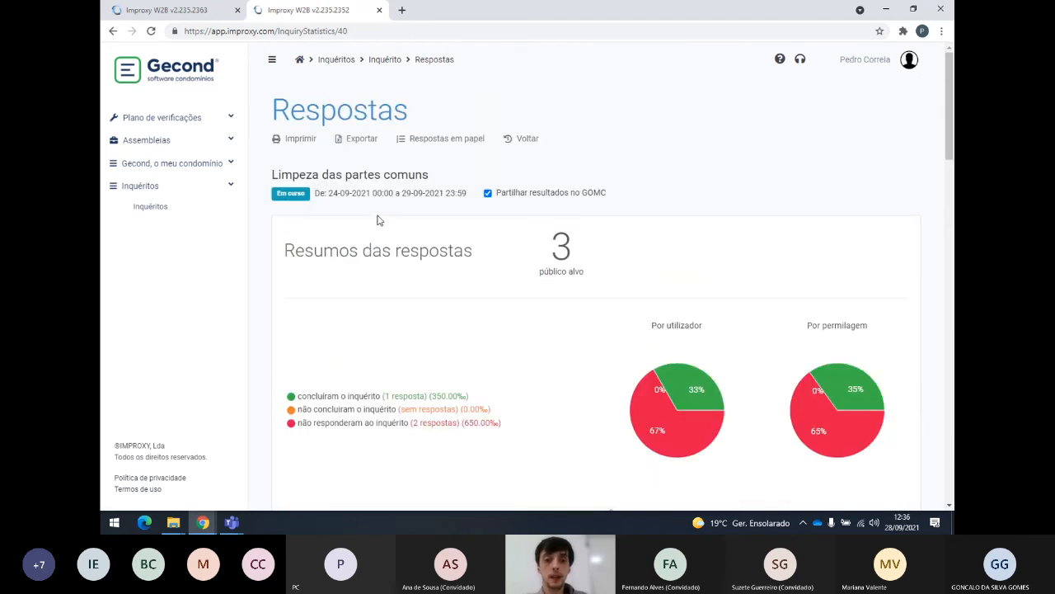
pyautogui.click(363, 140)
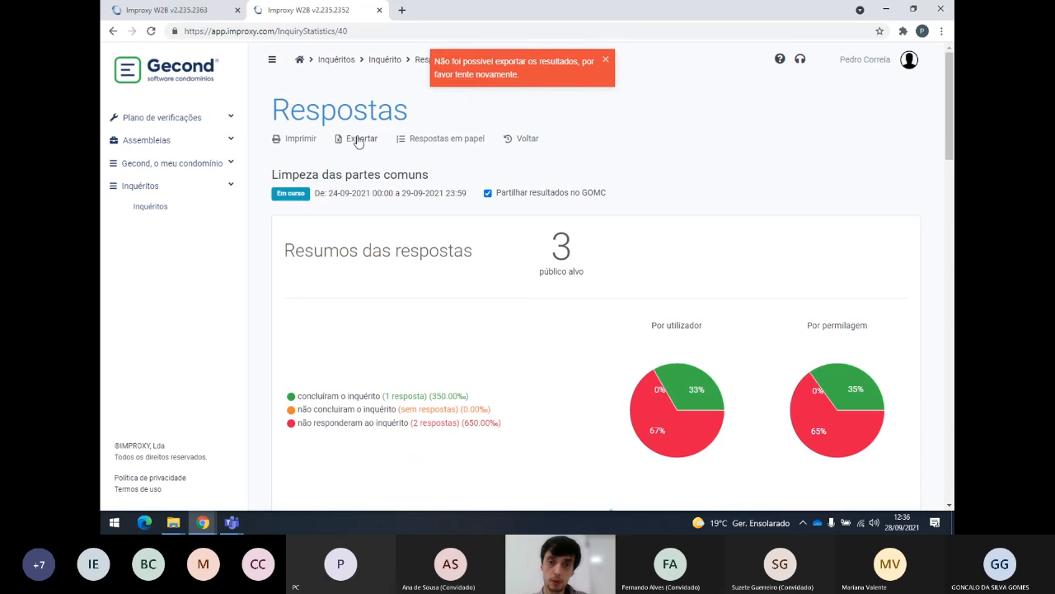
# Open Respostas em papel and start entering a paper answer for the first owner.
pyautogui.click(453, 140)
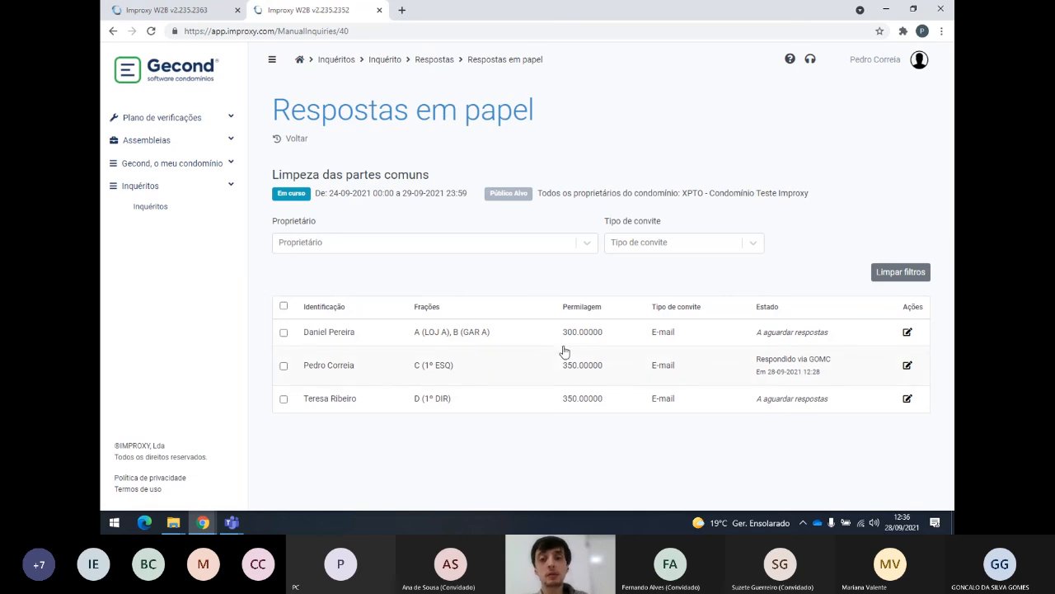
pyautogui.moveTo(643, 335); pyautogui.dragTo(689, 407)
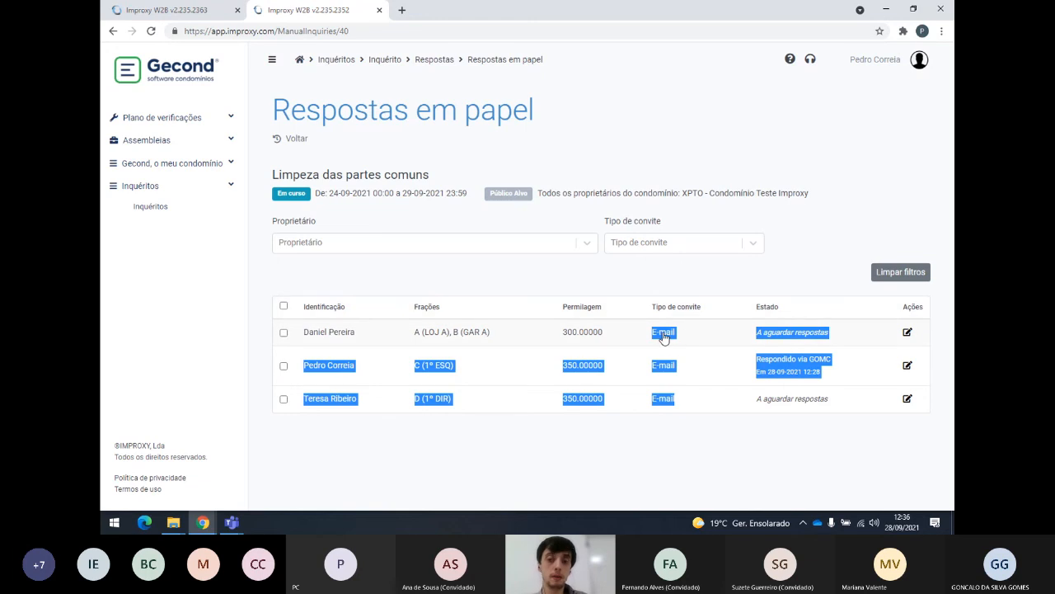
pyautogui.click(907, 334)
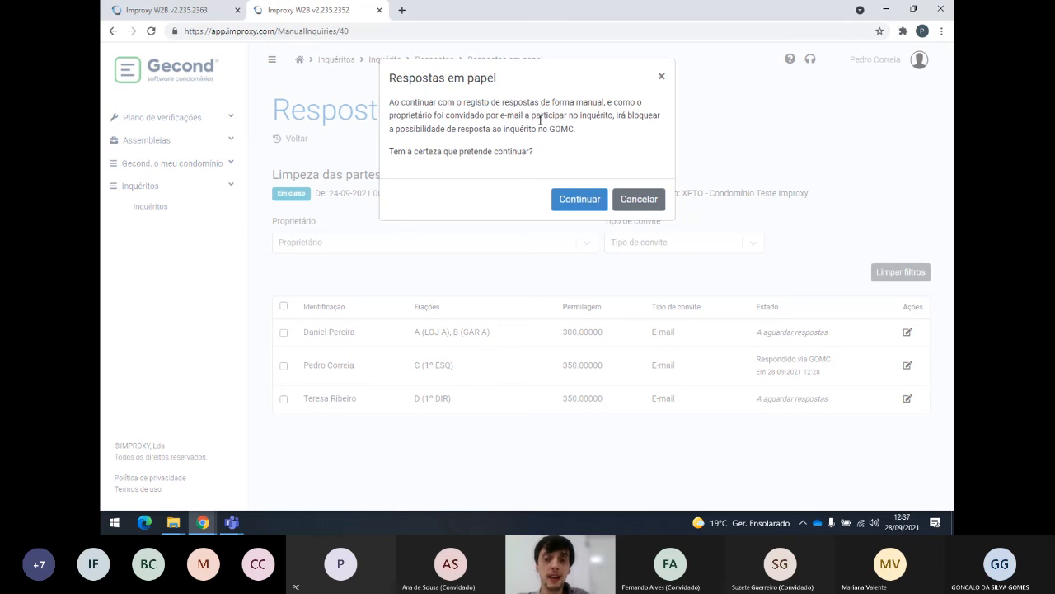
# Confirm manual registration of the paper answers and look over the questionnaire.
pyautogui.click(580, 201)
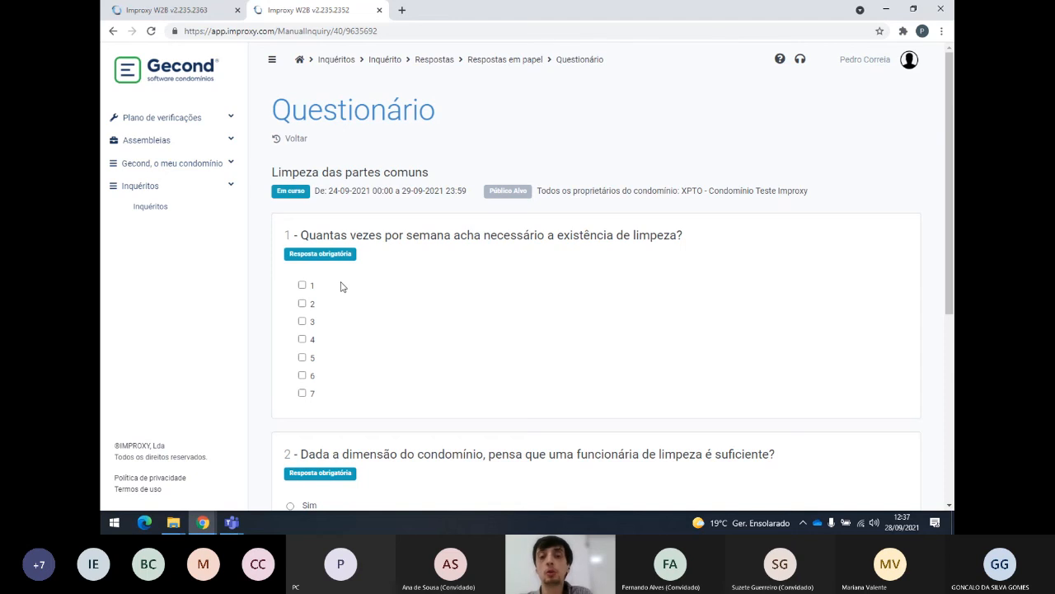
pyautogui.scroll(-1, 309, 276)
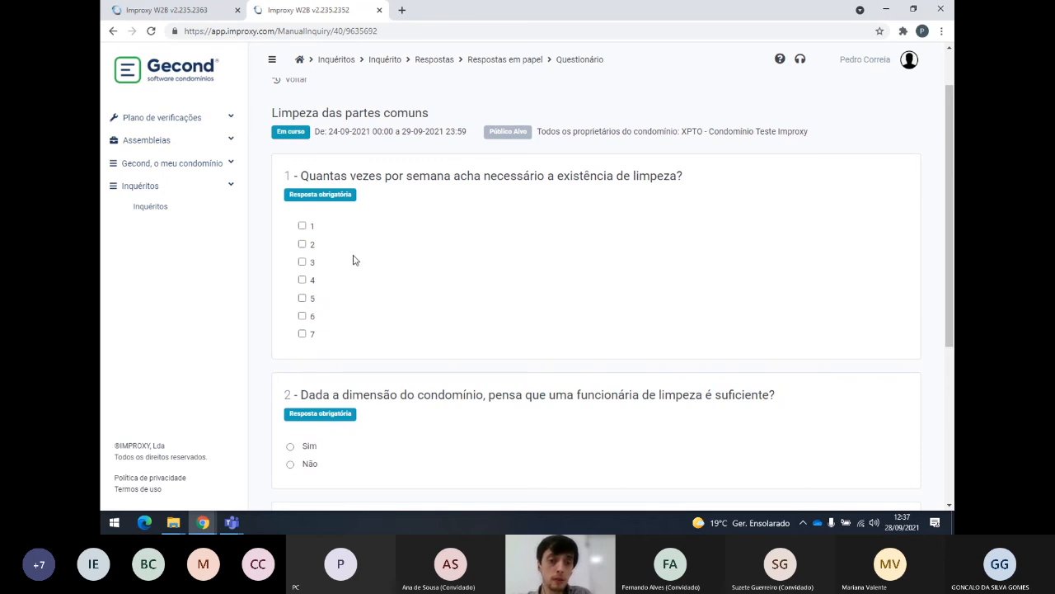
pyautogui.scroll(-4, 310, 276)
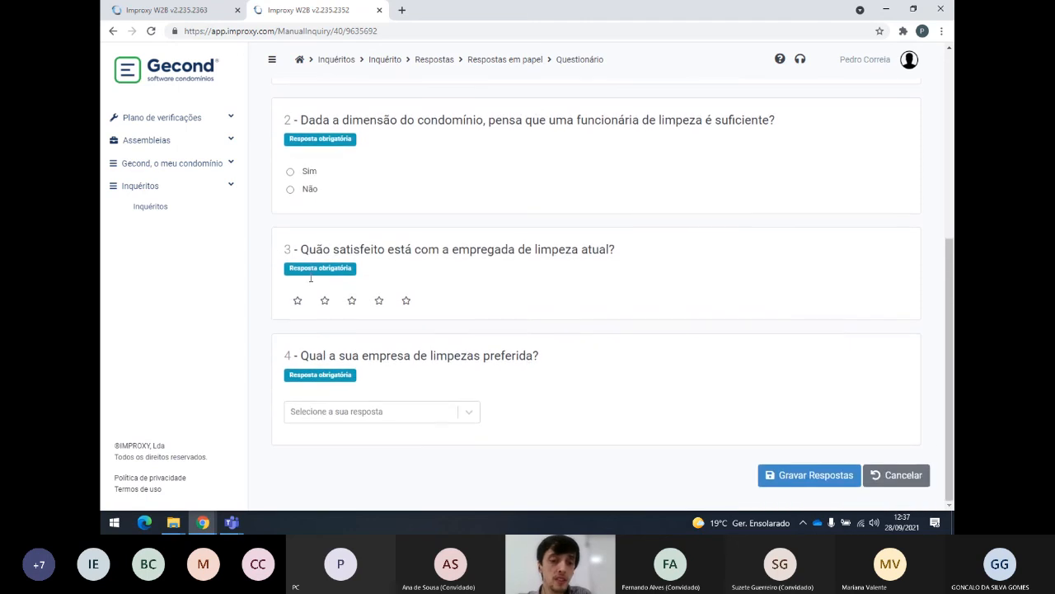
pyautogui.scroll(5, 319, 266)
pyautogui.scroll(1, 319, 266)
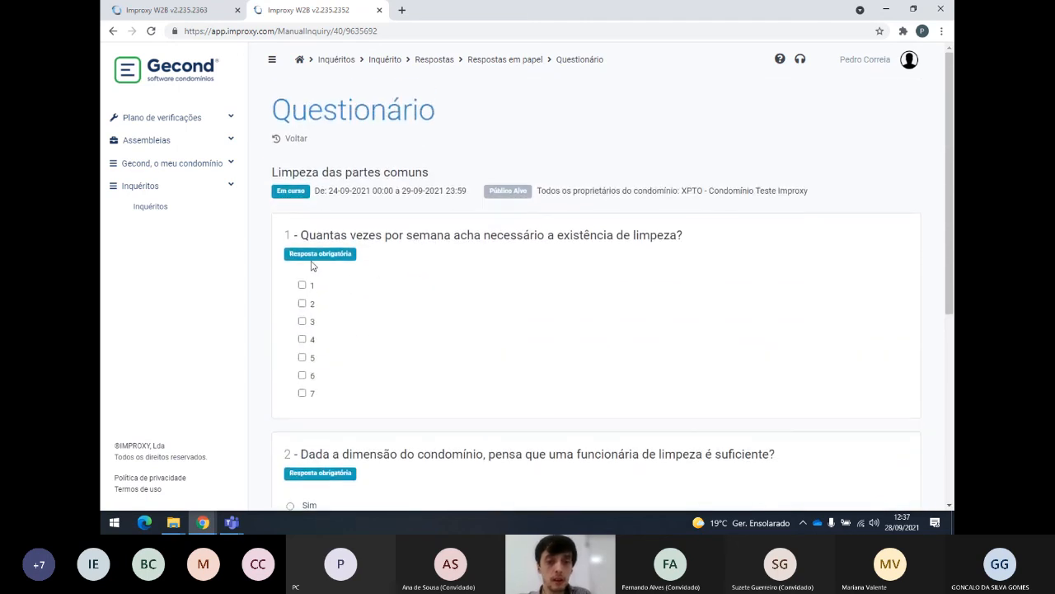
pyautogui.scroll(-5, 301, 306)
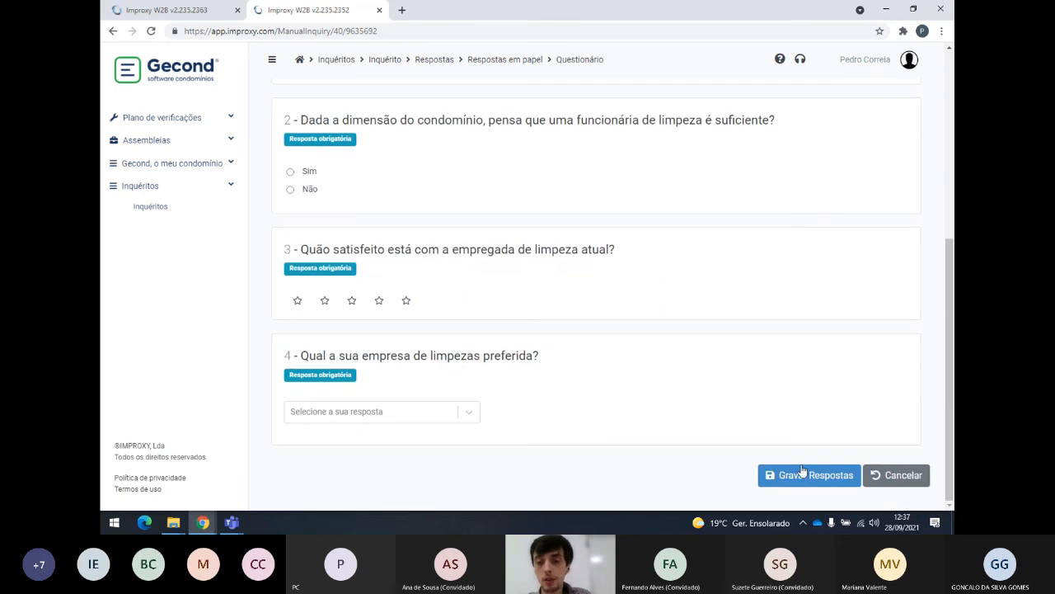
pyautogui.scroll(5, 388, 313)
# Record 3 times weekly, Sim, five stars and Limpar bem é connosco & Lda, then save.
pyautogui.click(302, 321)
pyautogui.scroll(-2, 309, 367)
pyautogui.click(290, 386)
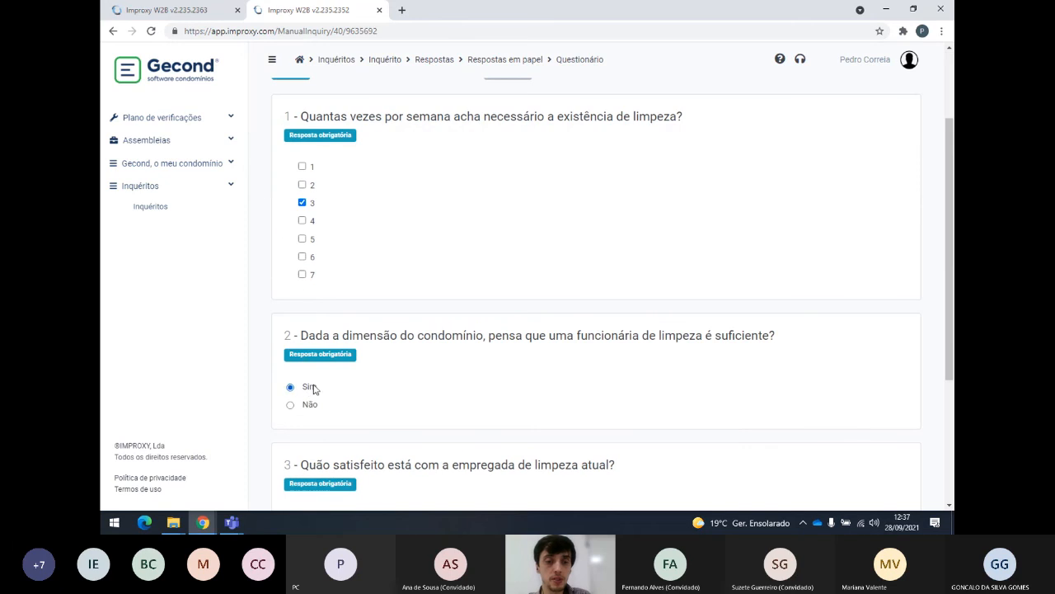
pyautogui.scroll(-3, 292, 363)
pyautogui.click(406, 300)
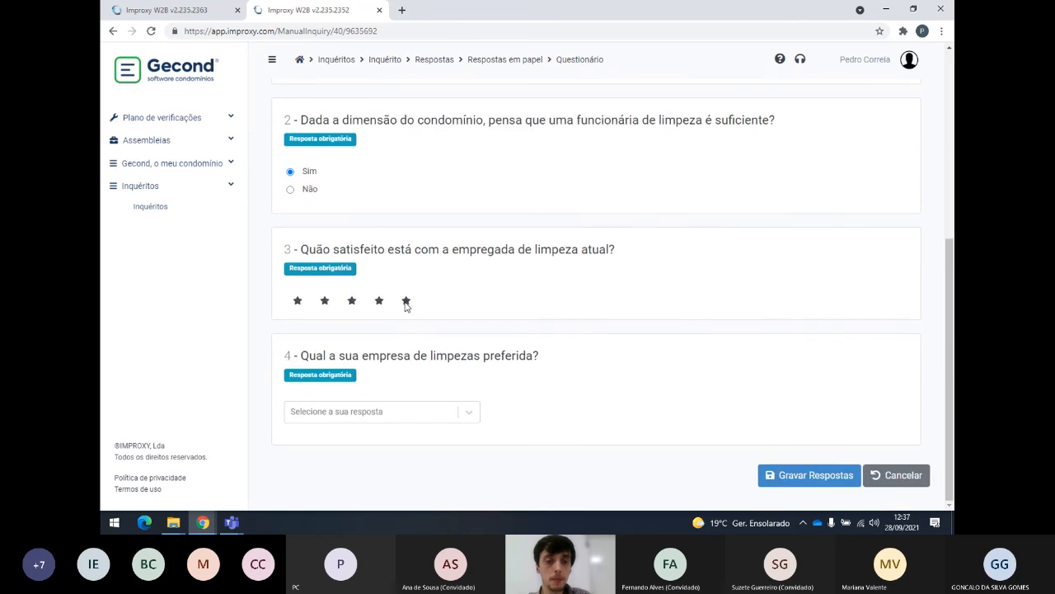
pyautogui.click(396, 411)
pyautogui.click(373, 443)
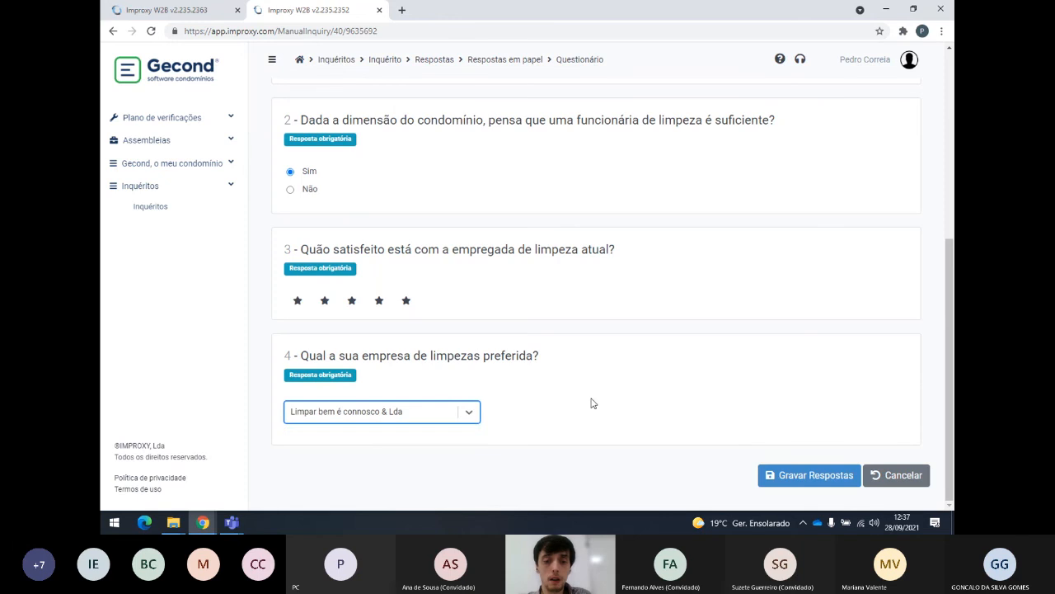
pyautogui.click(823, 476)
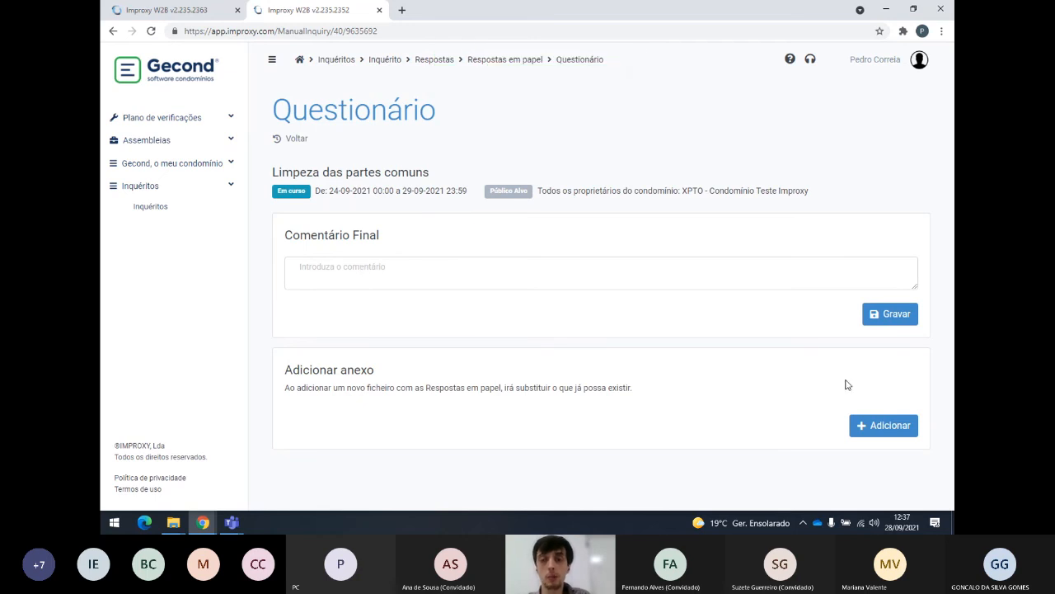
# Leave the Comentário Final and attachment empty and go back to Respostas em papel.
pyautogui.moveTo(286, 370); pyautogui.dragTo(641, 389)
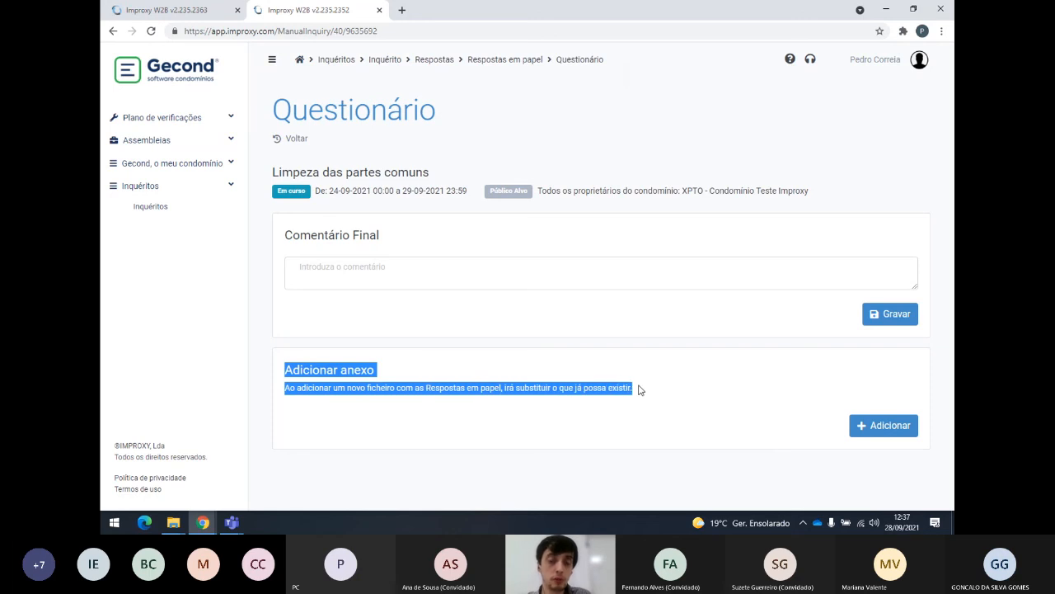
pyautogui.click(641, 390)
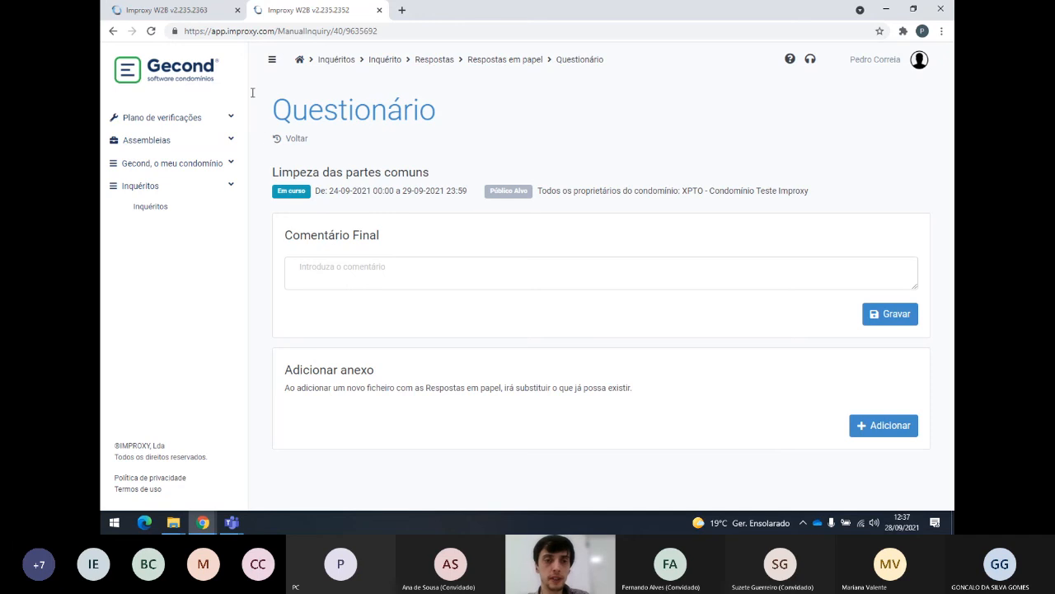
pyautogui.click(375, 266)
pyautogui.click(298, 142)
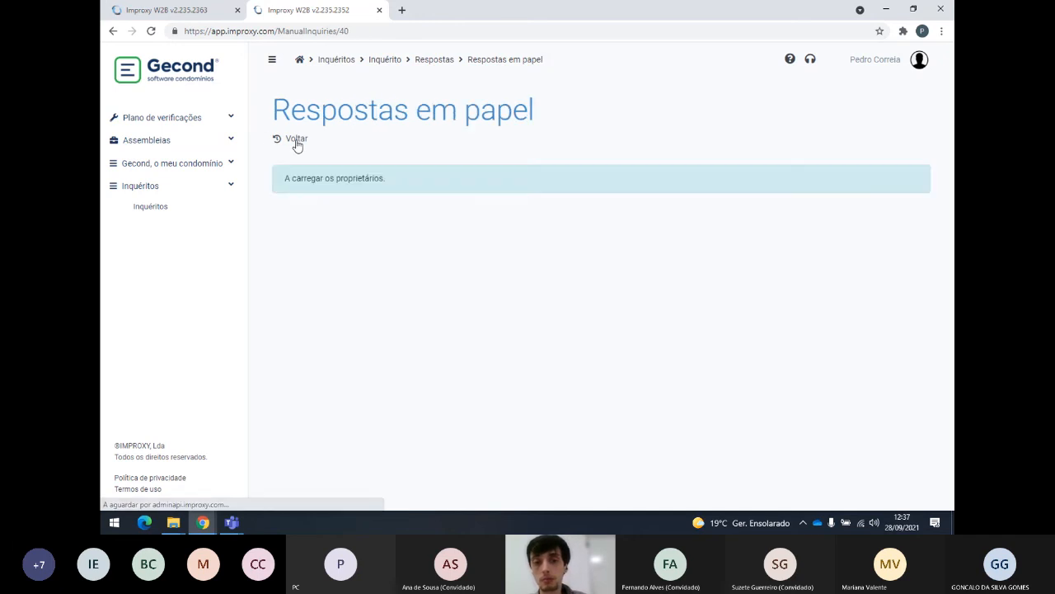
# Return to the inquiry's detail page via the Inquérito breadcrumb, then stop sharing in Teams.
pyautogui.click(379, 61)
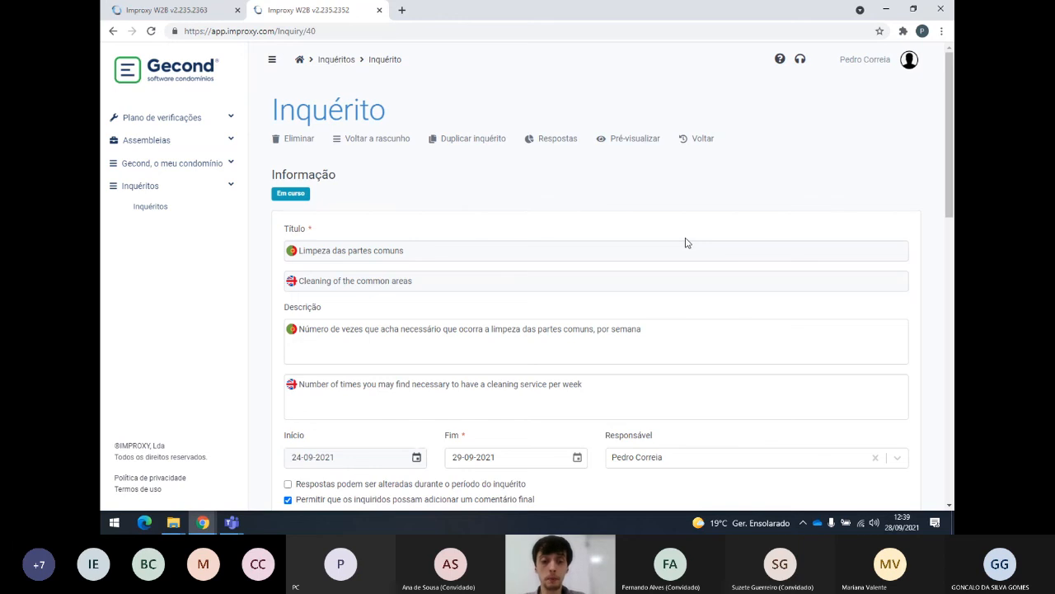
pyautogui.hotkey('alt', 'Tab')
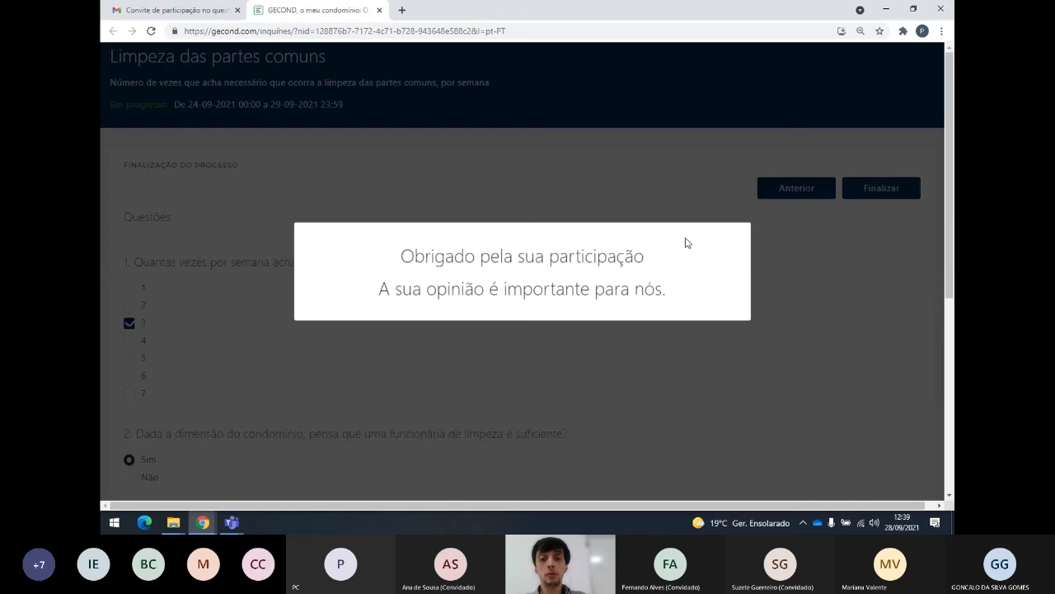
pyautogui.hotkey('alt', 'Tab')
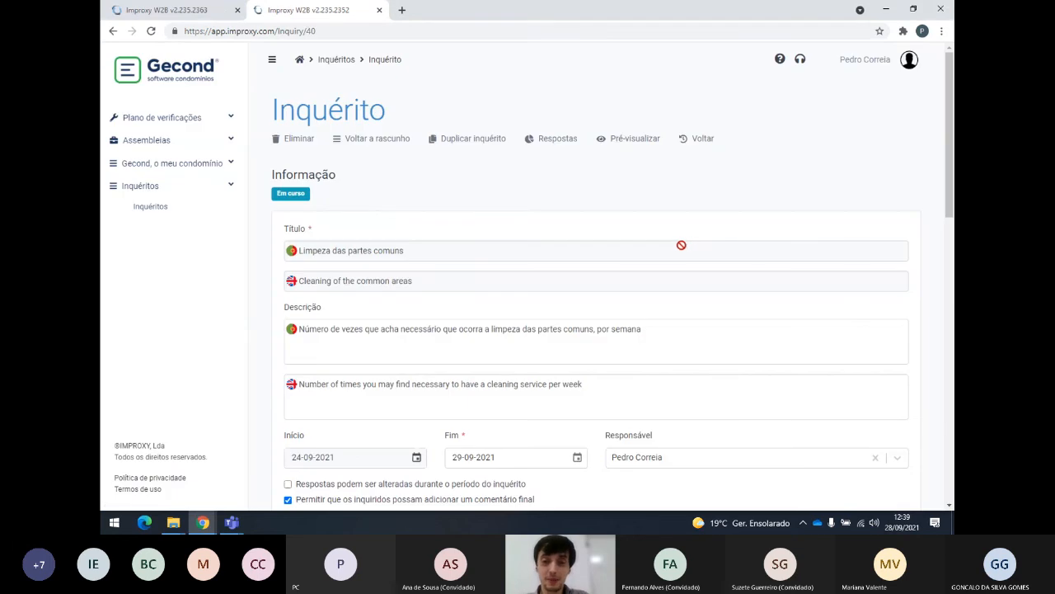
pyautogui.hotkey('alt', 'Tab')
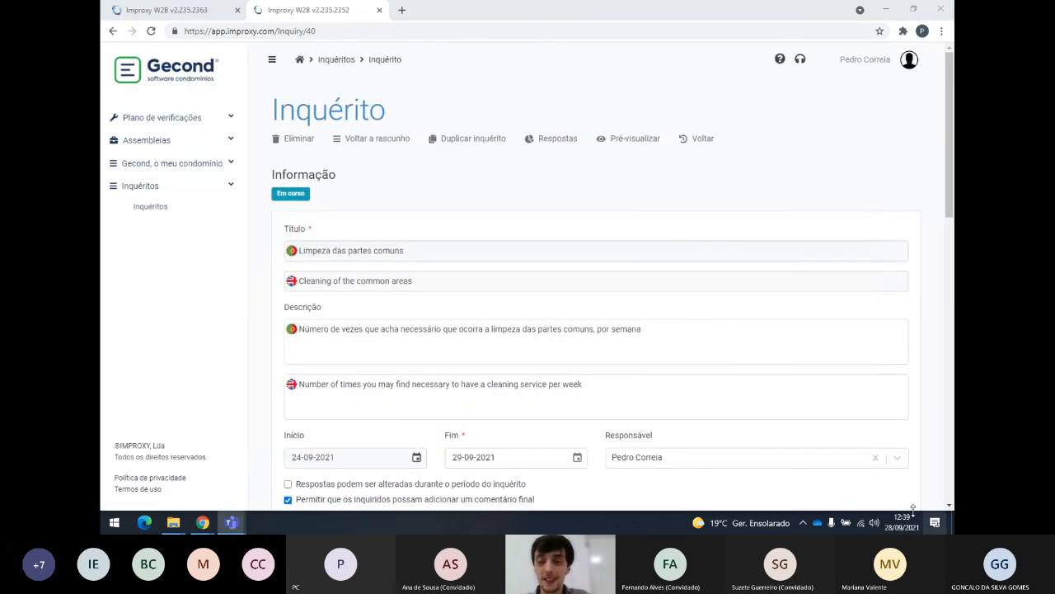
pyautogui.hotkey('alt', 'Tab')
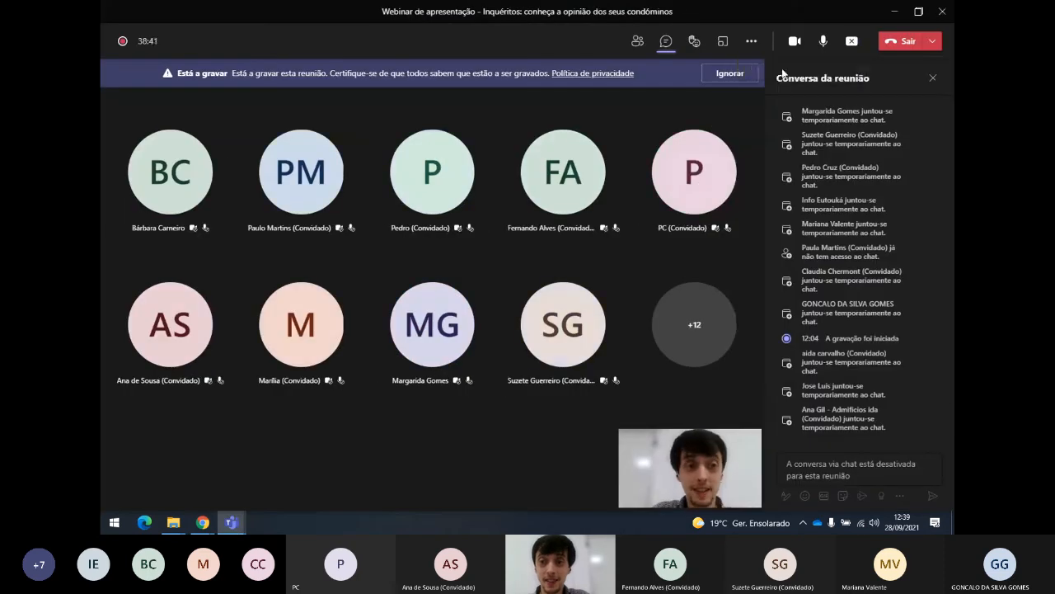
pyautogui.click(851, 48)
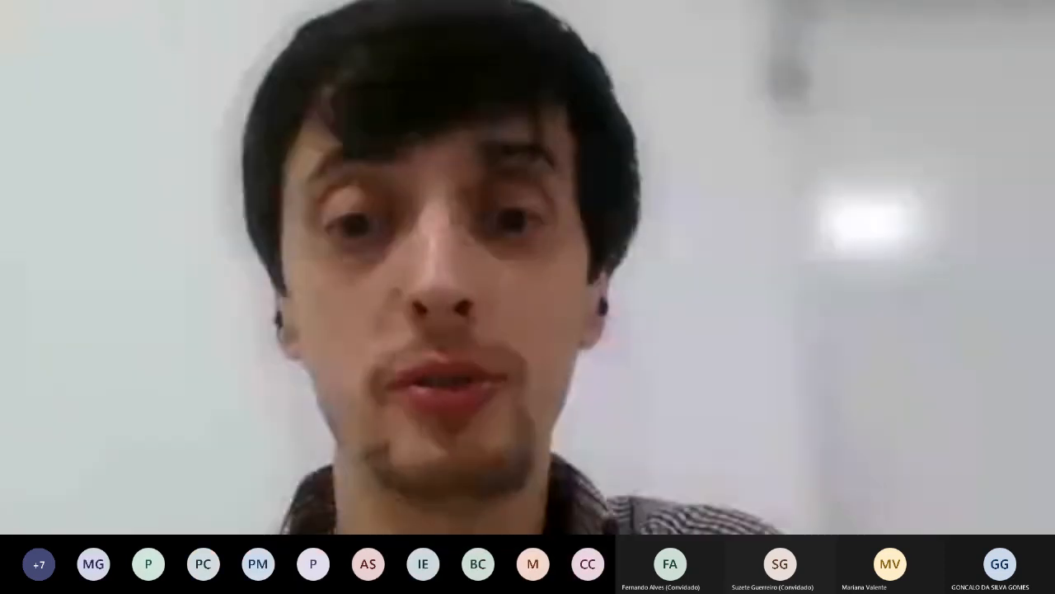